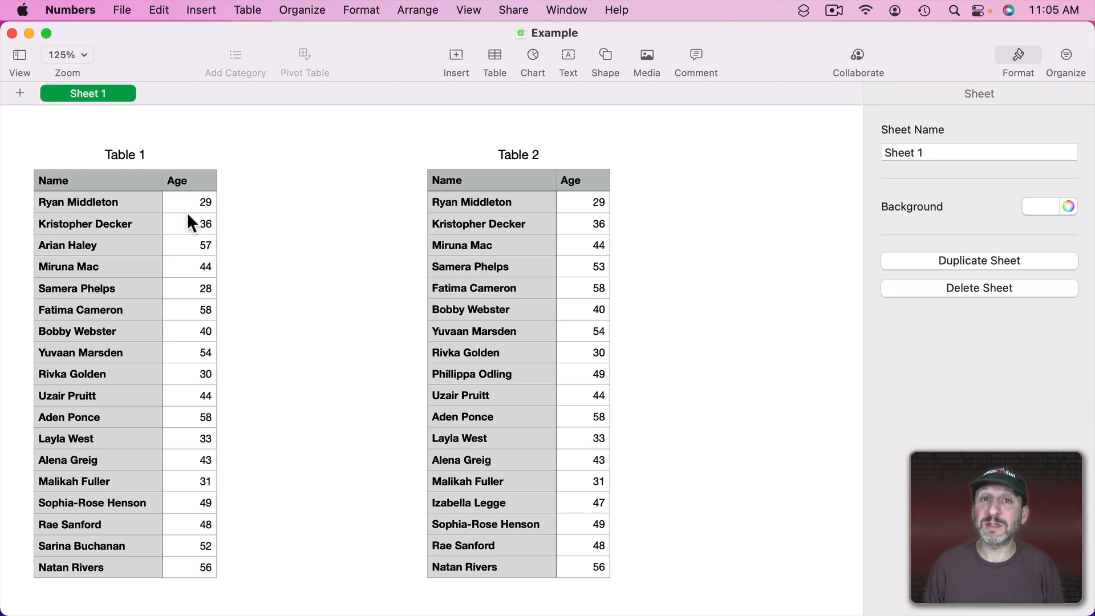
Add a third column to Table 1 and enter the formula COUNTIF(Table 2::A,$A2) in its cell C2
left_click(113, 209)
left_click_drag(232, 122, 312, 121)
left_click(242, 203)
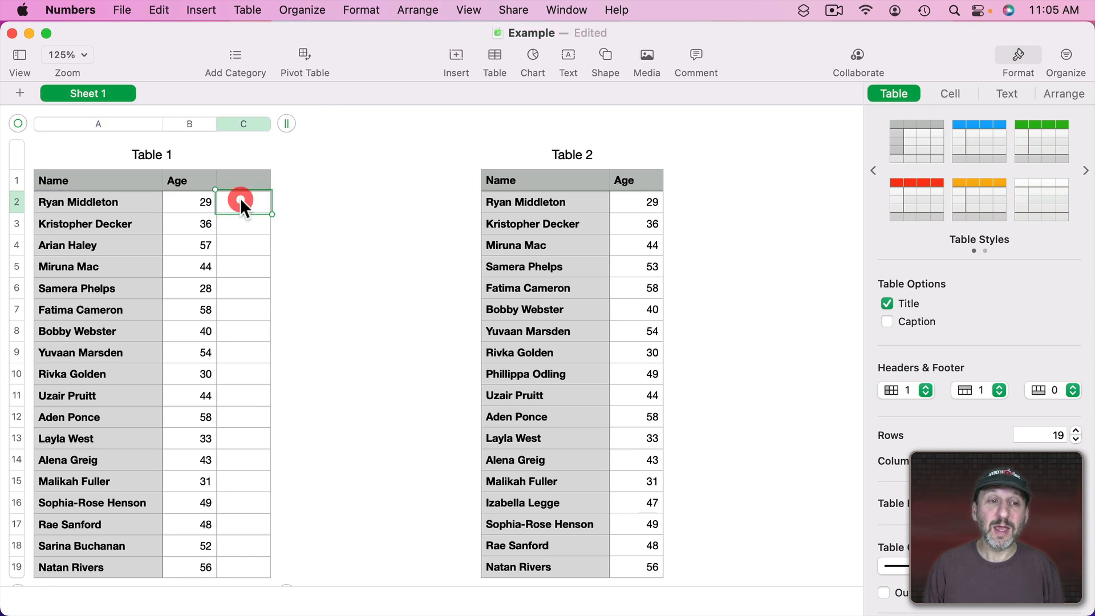
type("=")
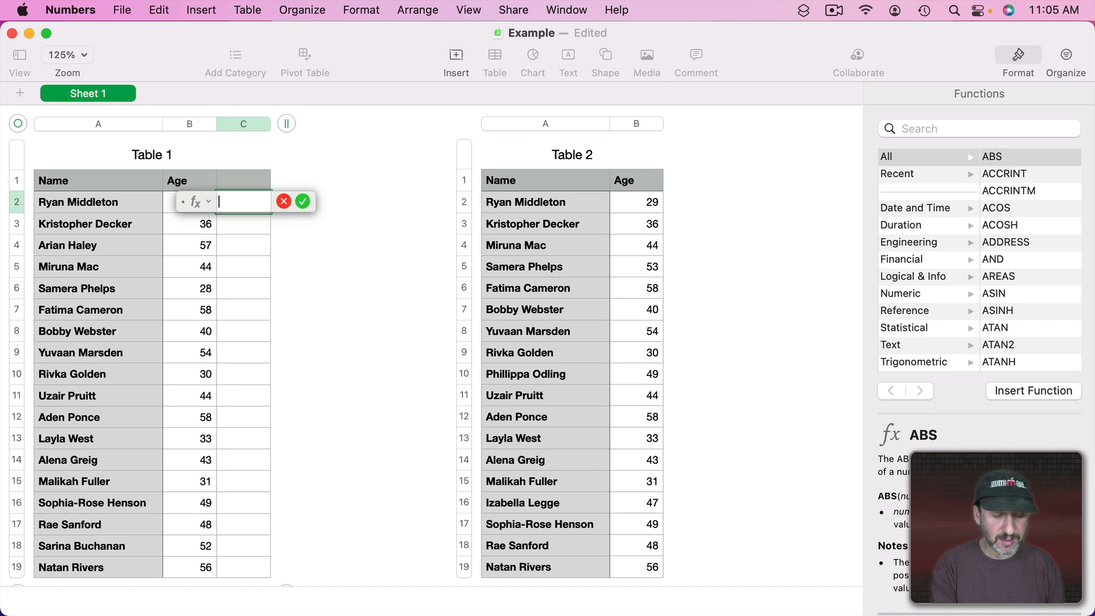
type("COUNTIF(")
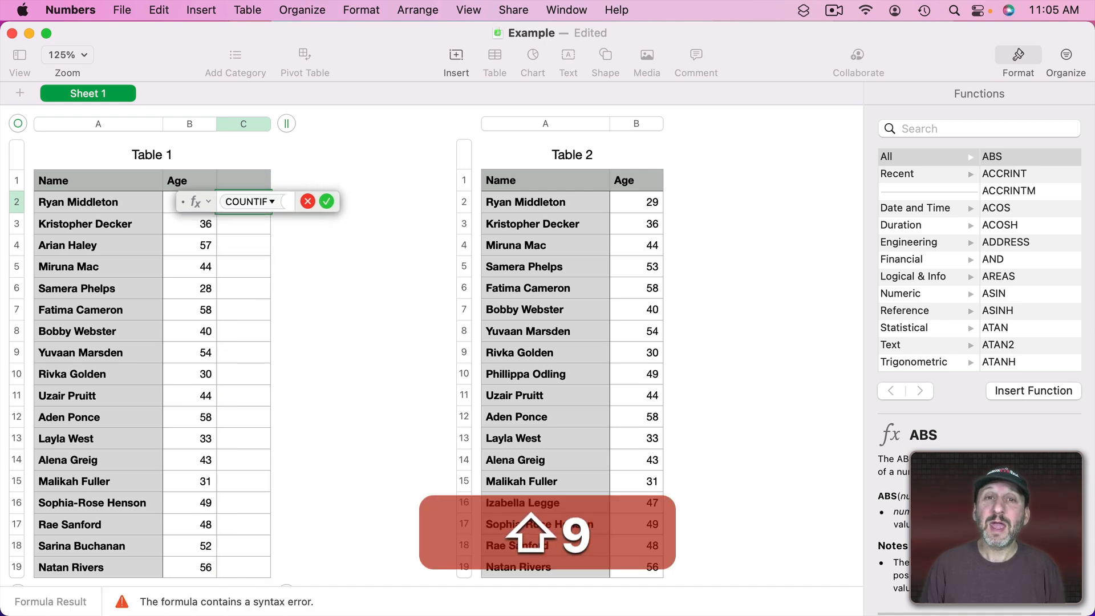
left_click(973, 127)
type("countif")
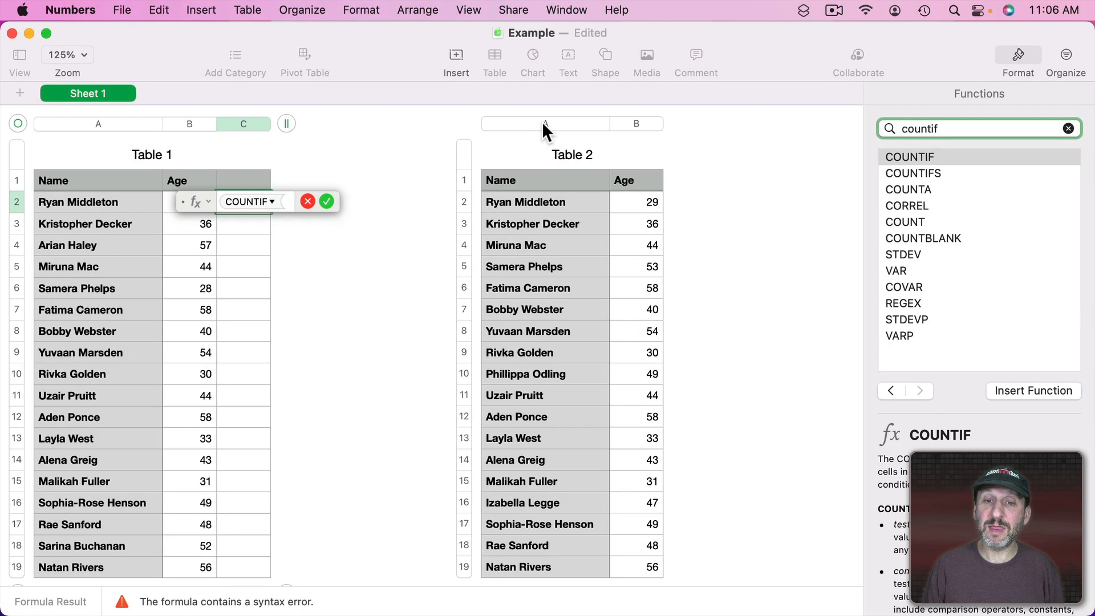
left_click(545, 125)
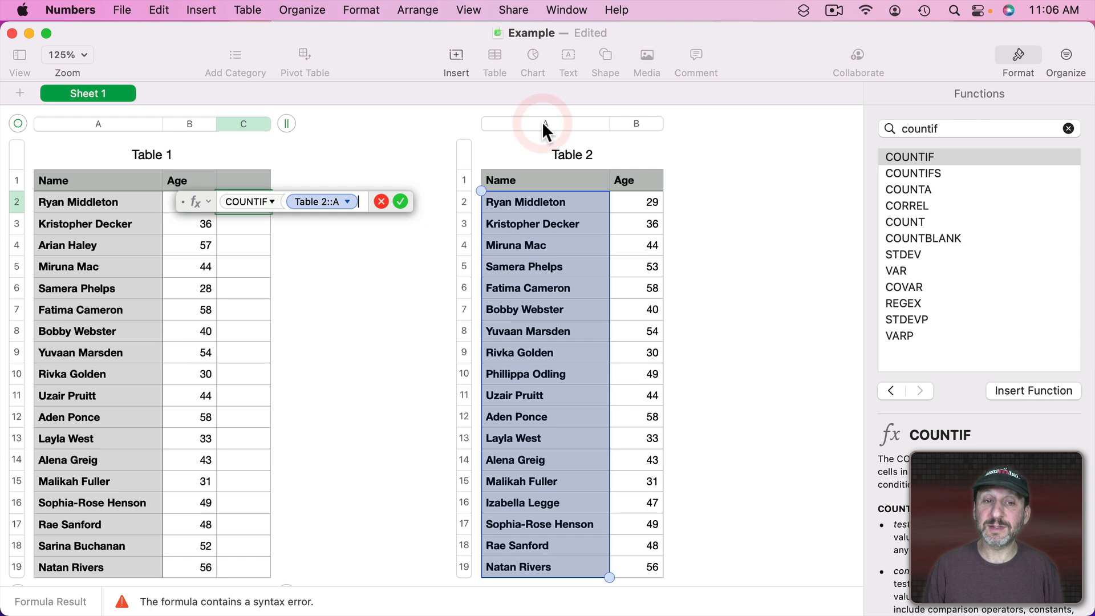
type(",")
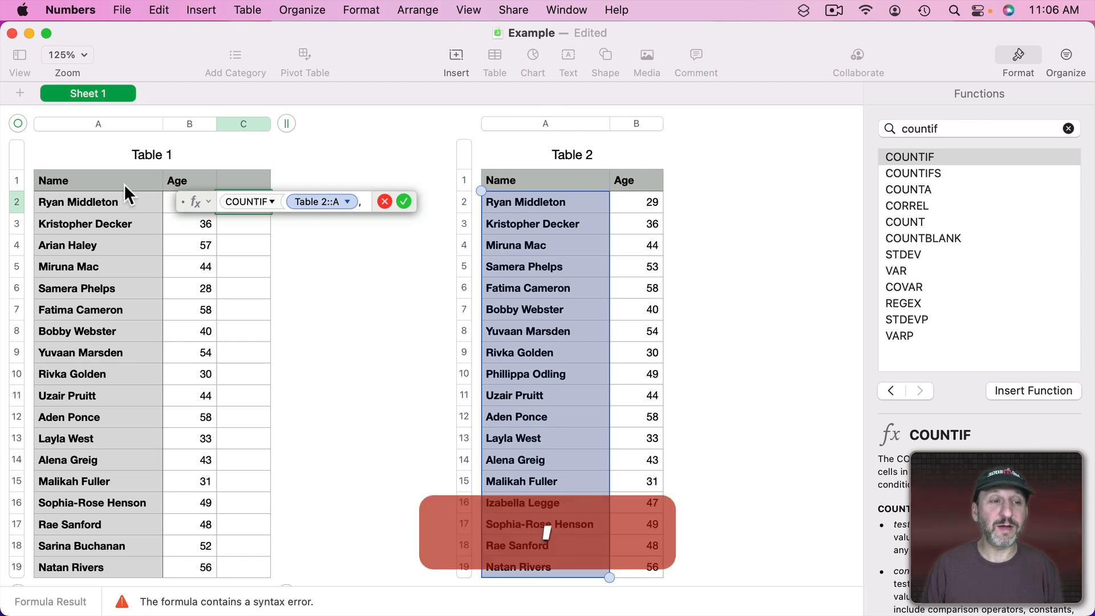
left_click(84, 202)
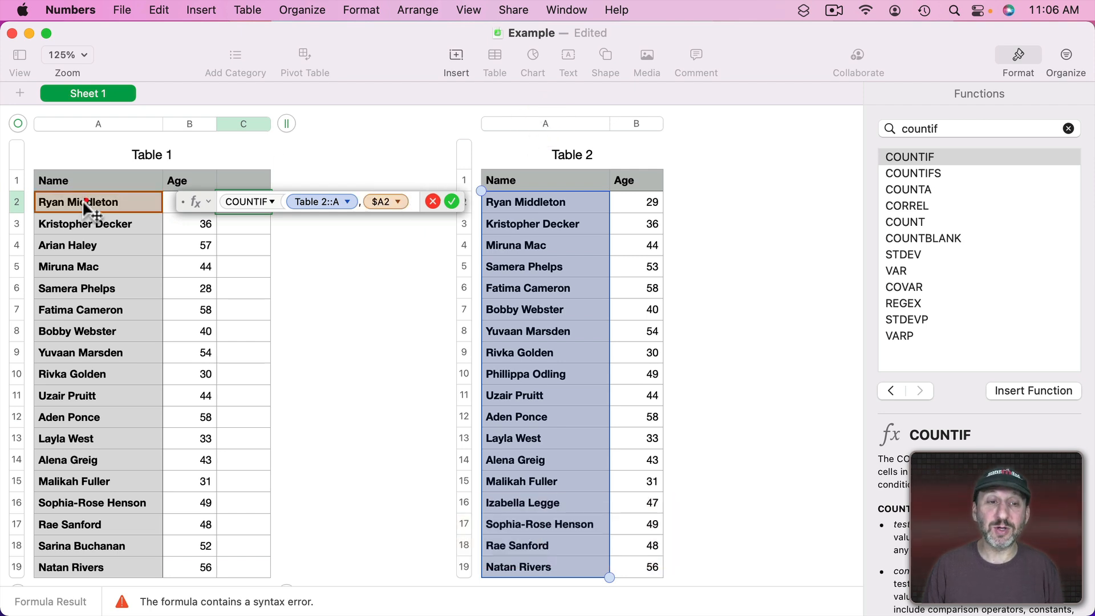
key("Return")
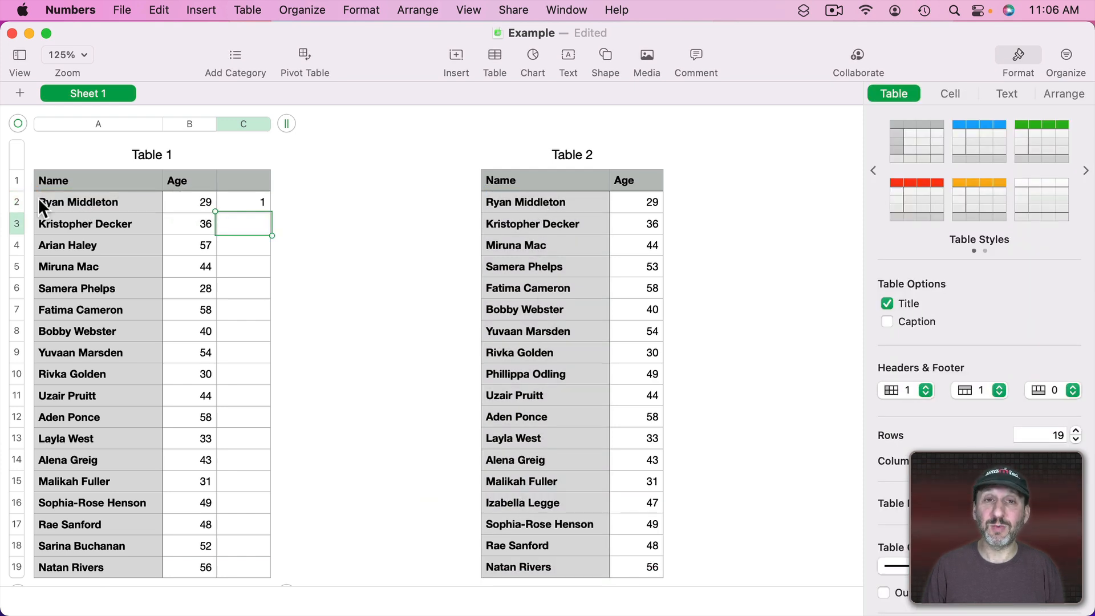
Copy the COUNTIF formula from C2 into all body cells of column C in Table 1 and inspect cell C4
left_click(241, 194)
key("super+c")
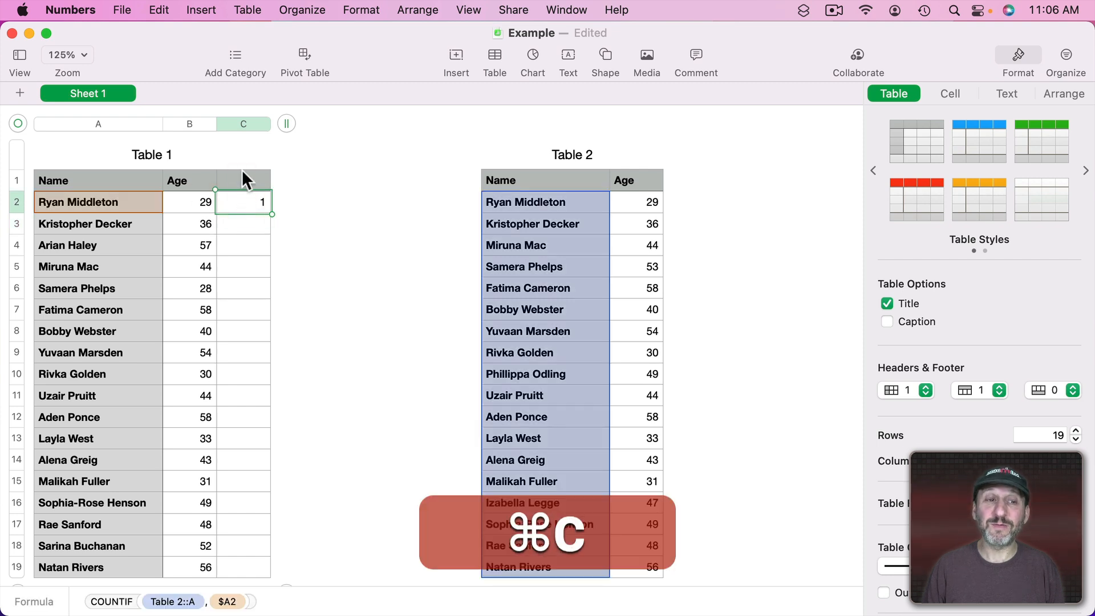
left_click(237, 122)
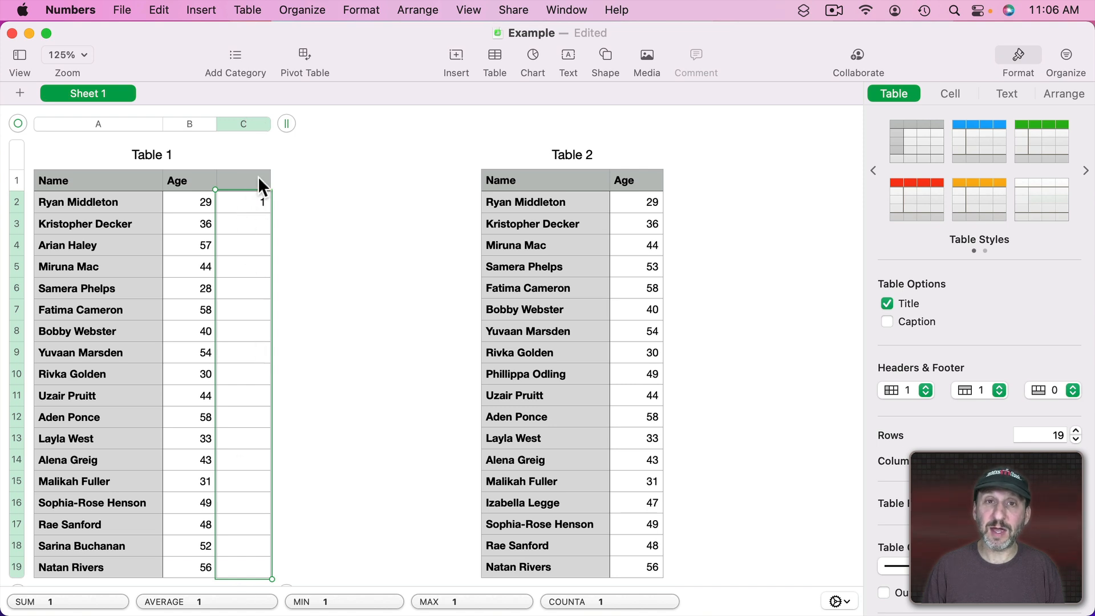
key("super+v")
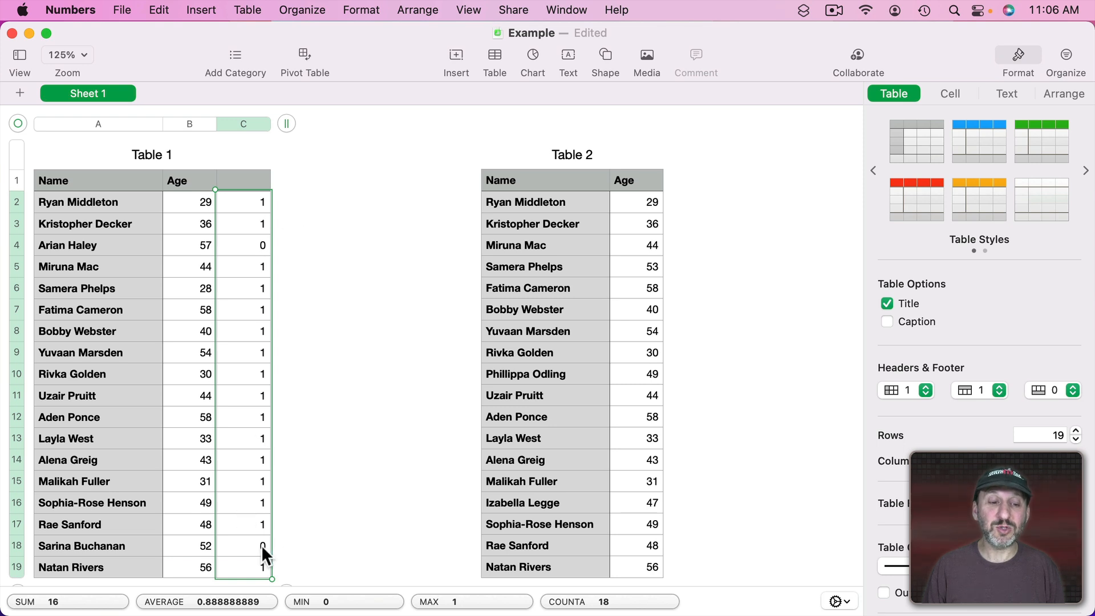
left_click(242, 244)
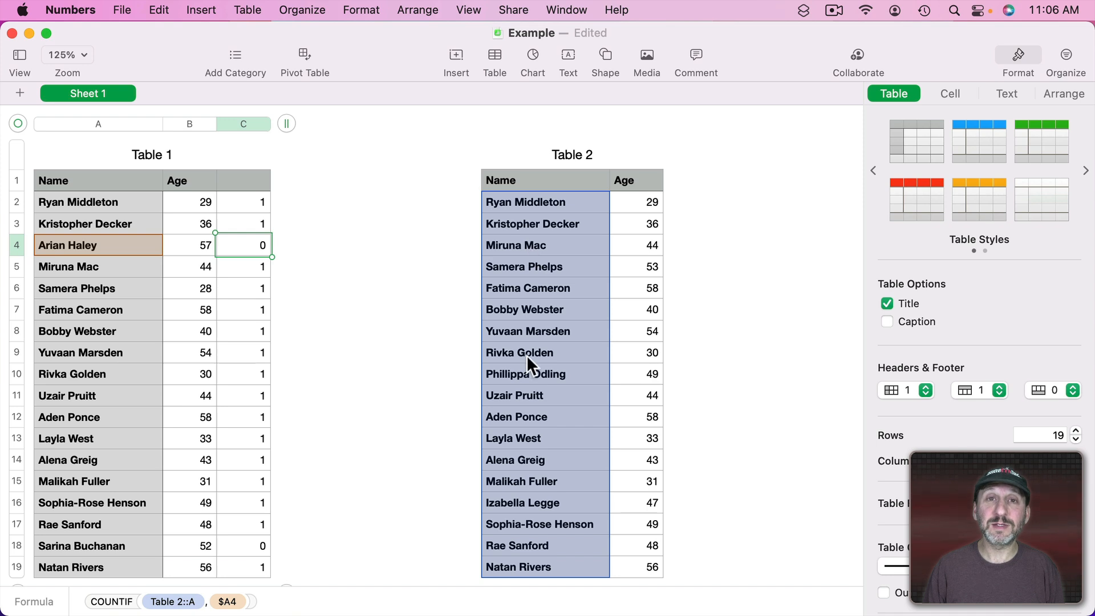
Add a third column to Table 2 and enter the formula COUNTIF(Table 1::A,$A2) in its cell C2
left_click(619, 186)
left_click_drag(678, 124, 737, 123)
left_click(686, 200)
type("=COUNTIF(")
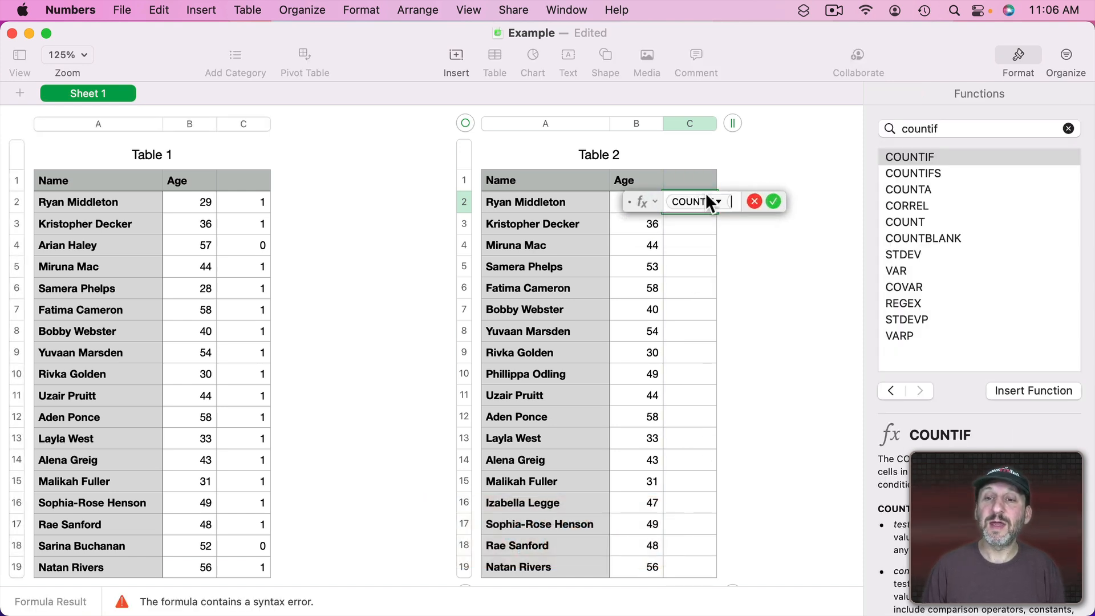
left_click(95, 125)
type(",")
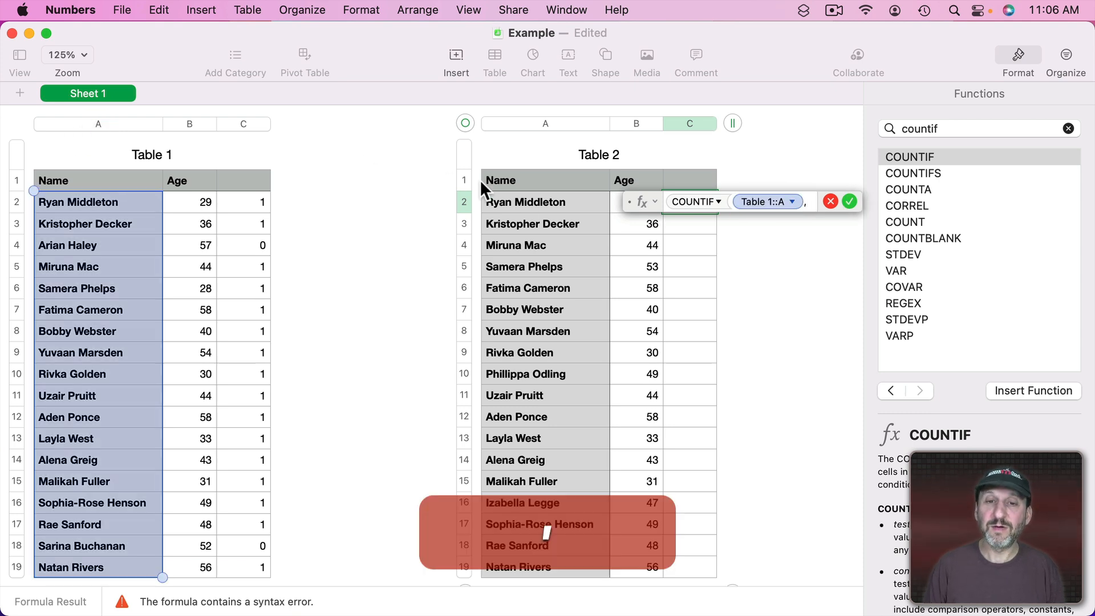
left_click(556, 201)
type(")")
key("Return")
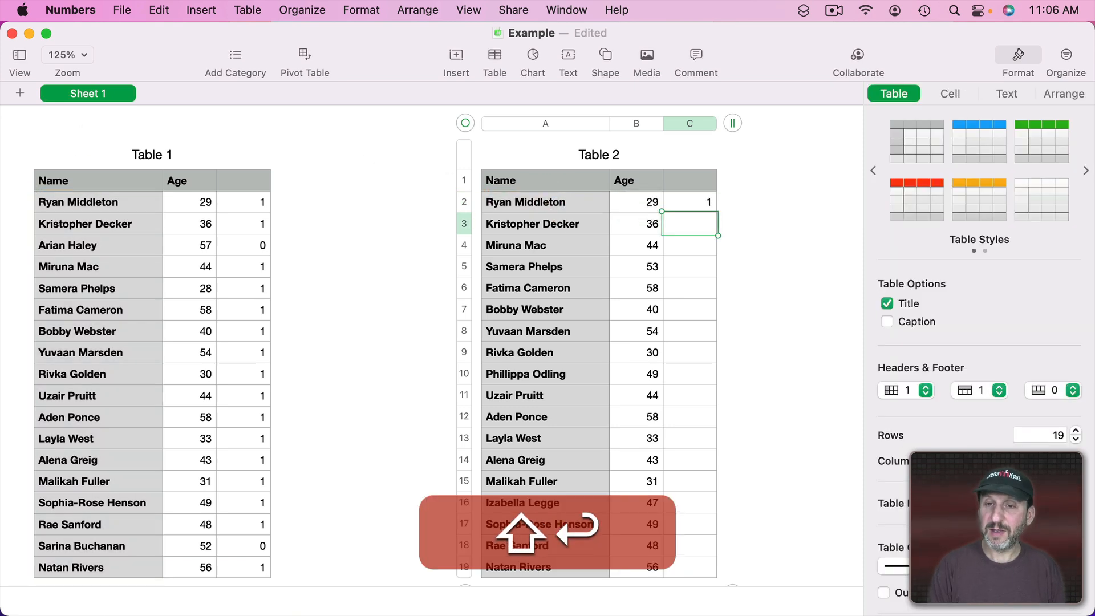
Copy the COUNTIF formula from C2 into all body cells of column C in Table 2
left_click(697, 194)
key("super+c")
left_click(680, 123)
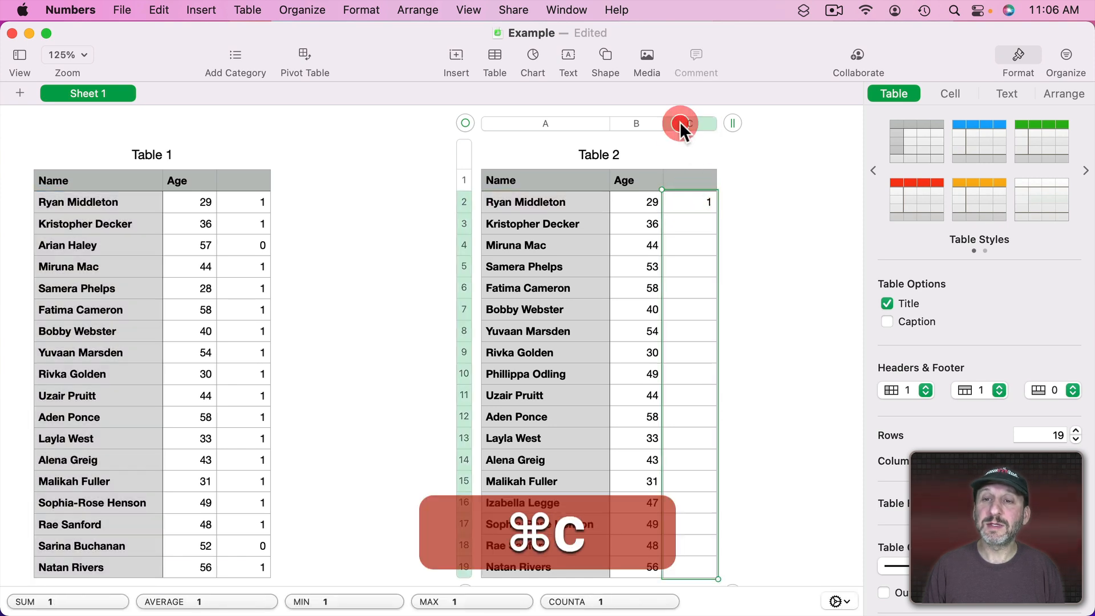
key("super+v")
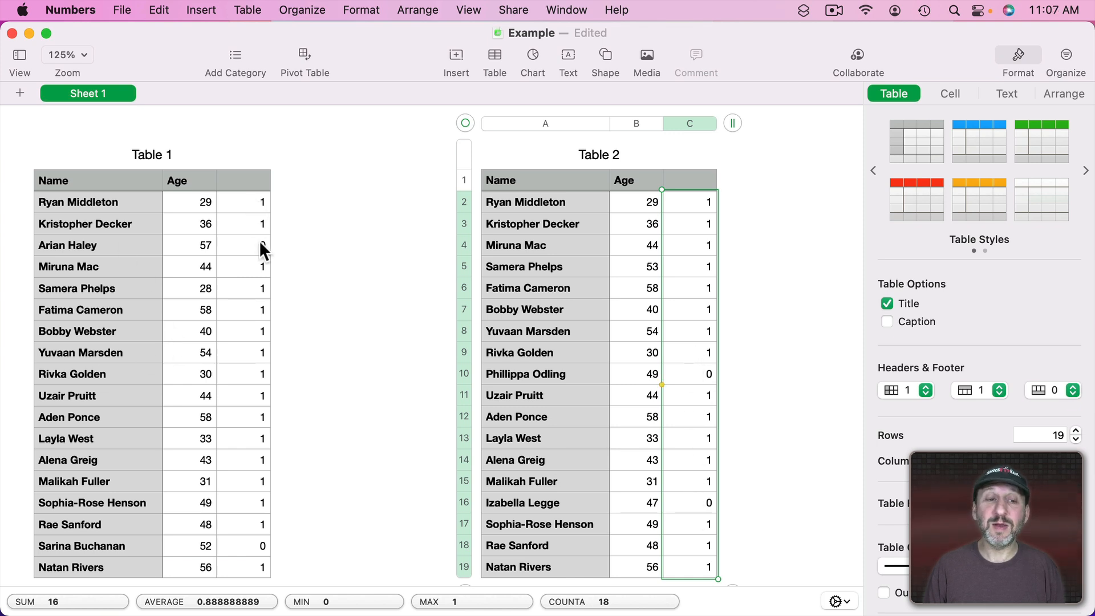
Change Table 1's C2 formula to IF(COUNTIF(Table 2::A,$A2),"","Not In Table 2")
double_click(244, 204)
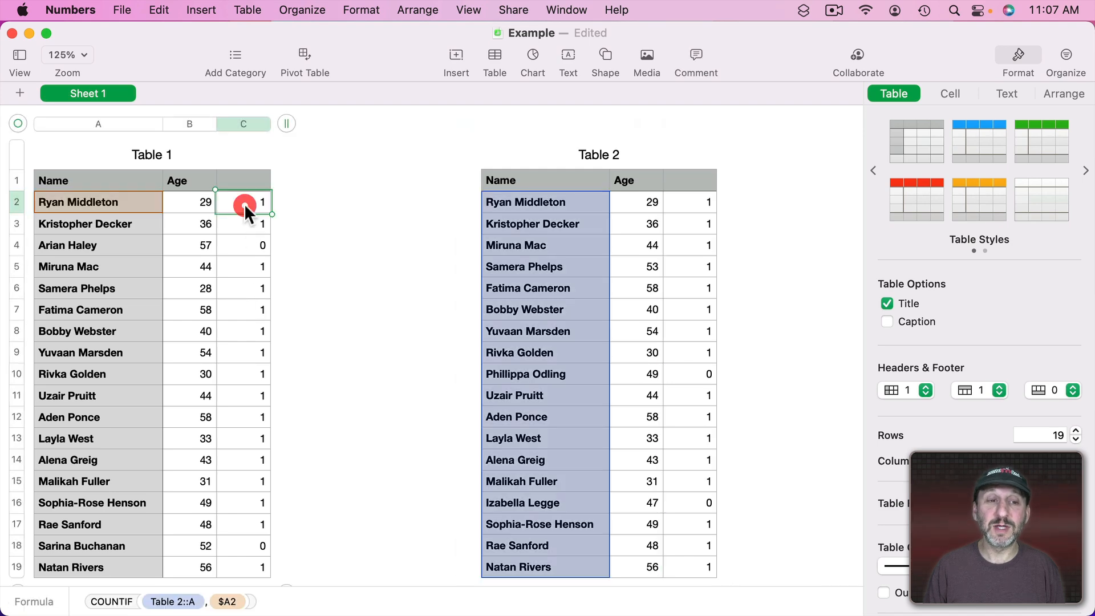
left_click(221, 202)
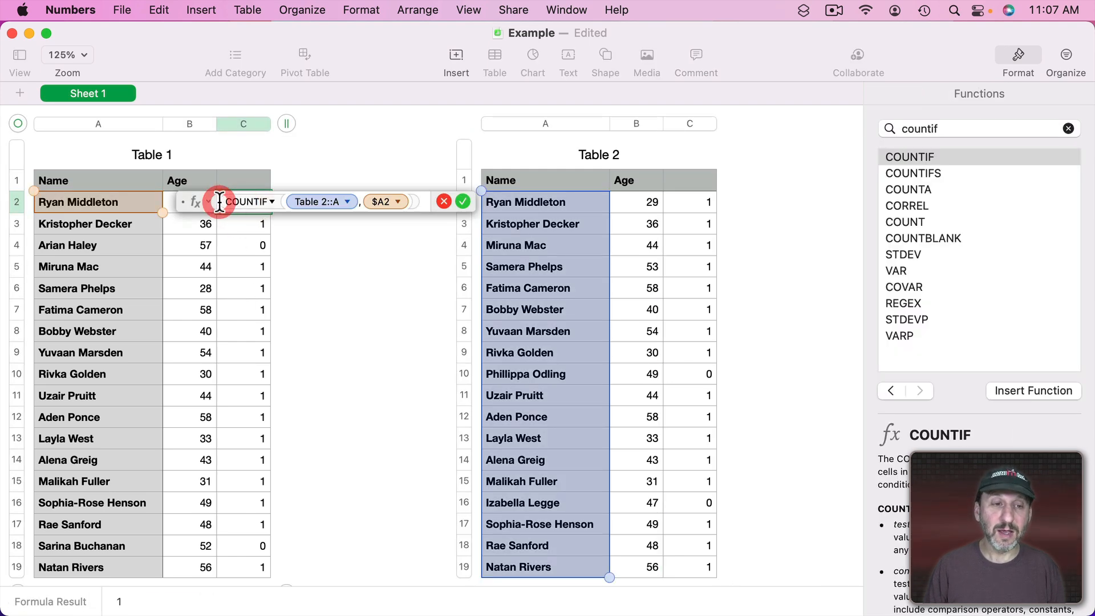
type("IF ")
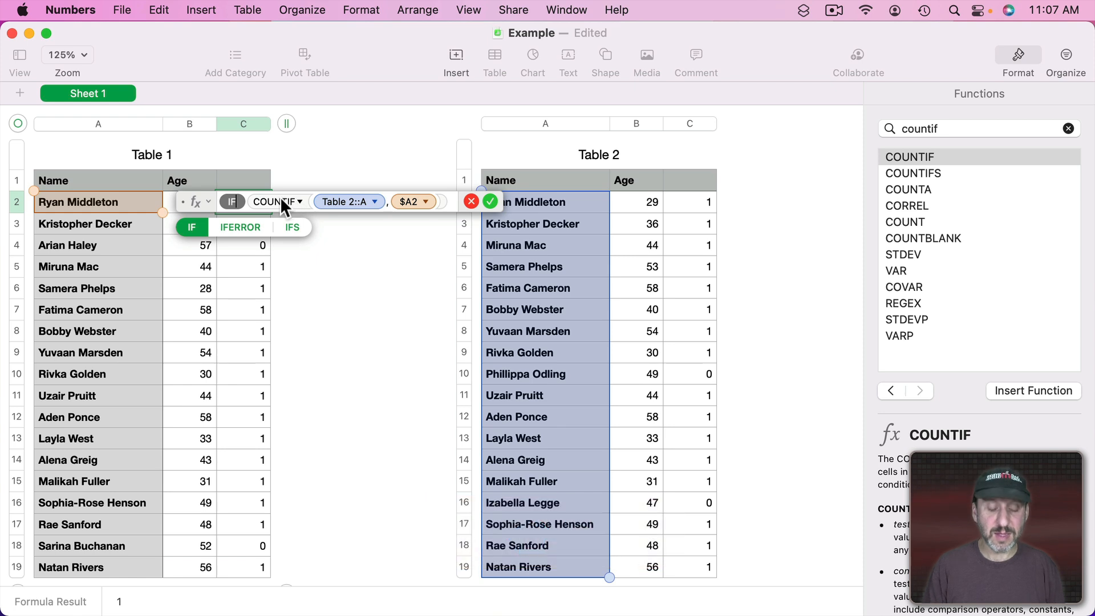
type("(")
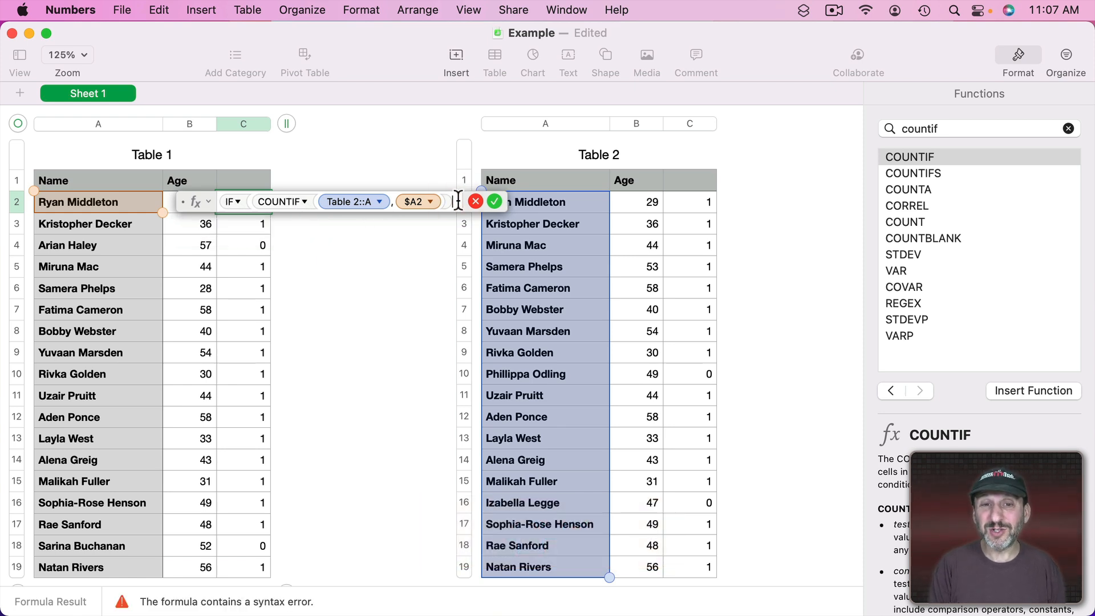
type(",")
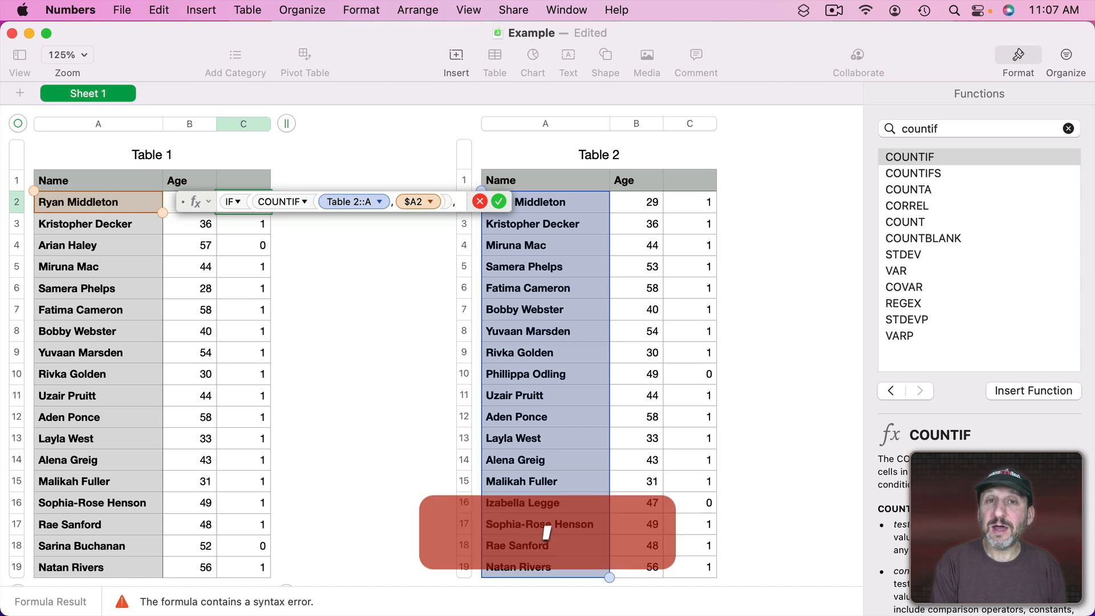
type("\"\"")
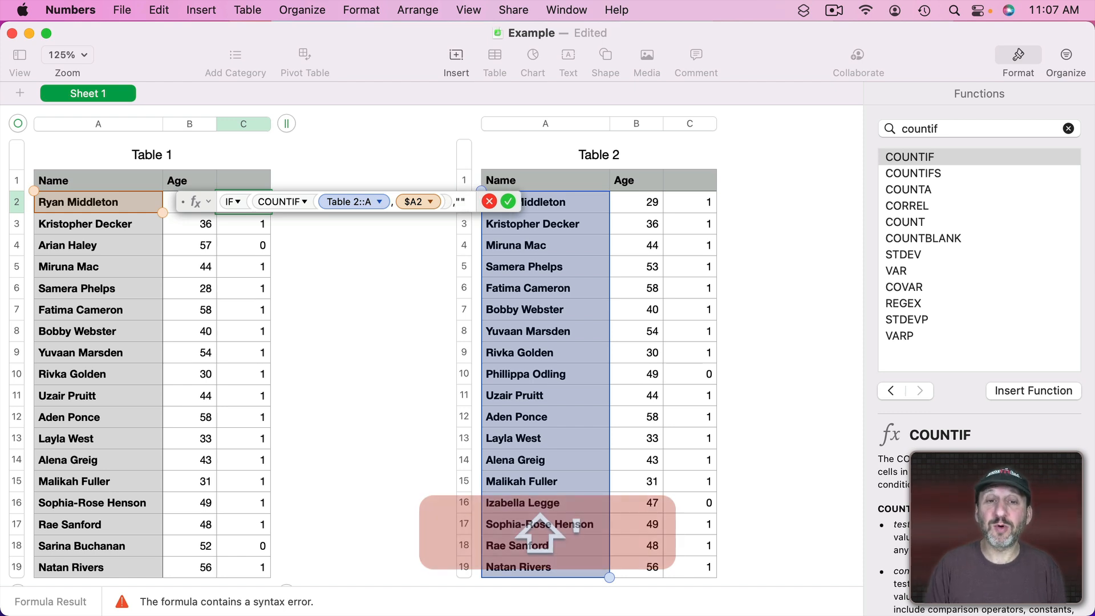
type(",\"")
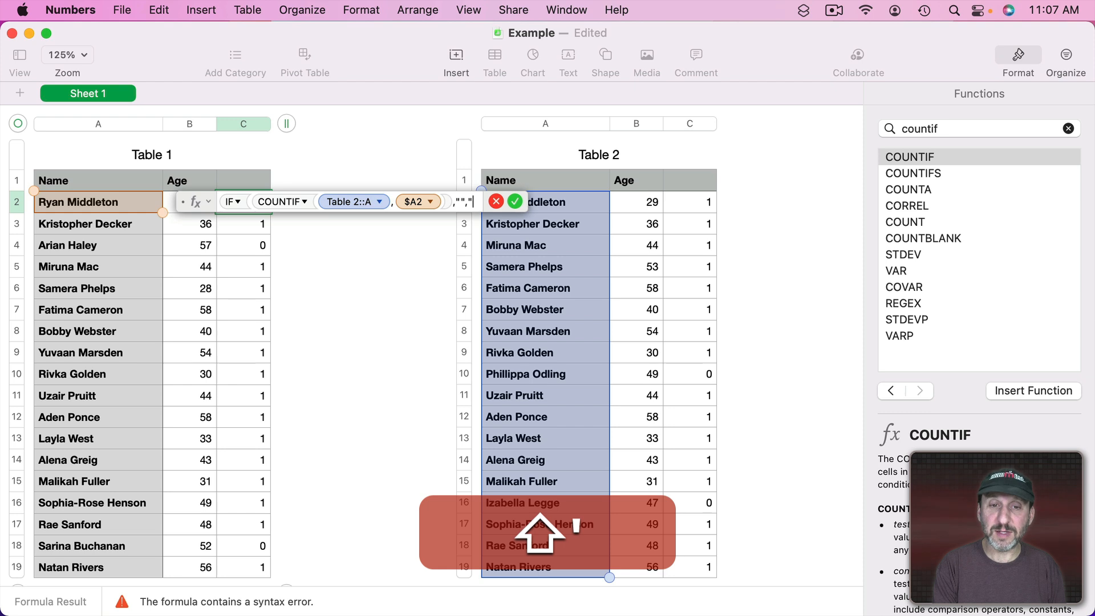
type("Not In ")
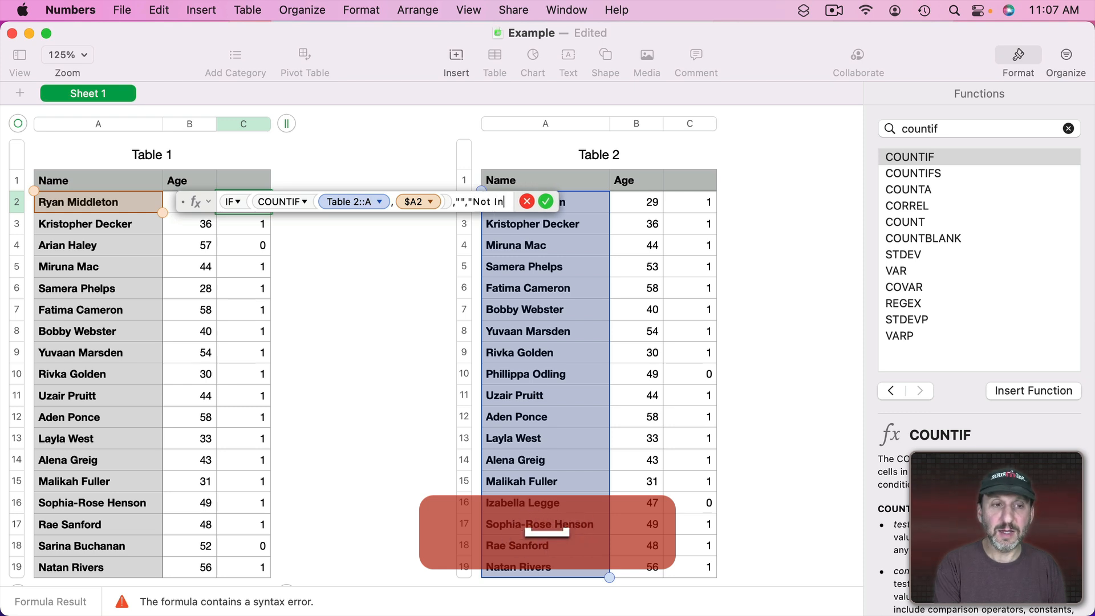
type("Table 2")
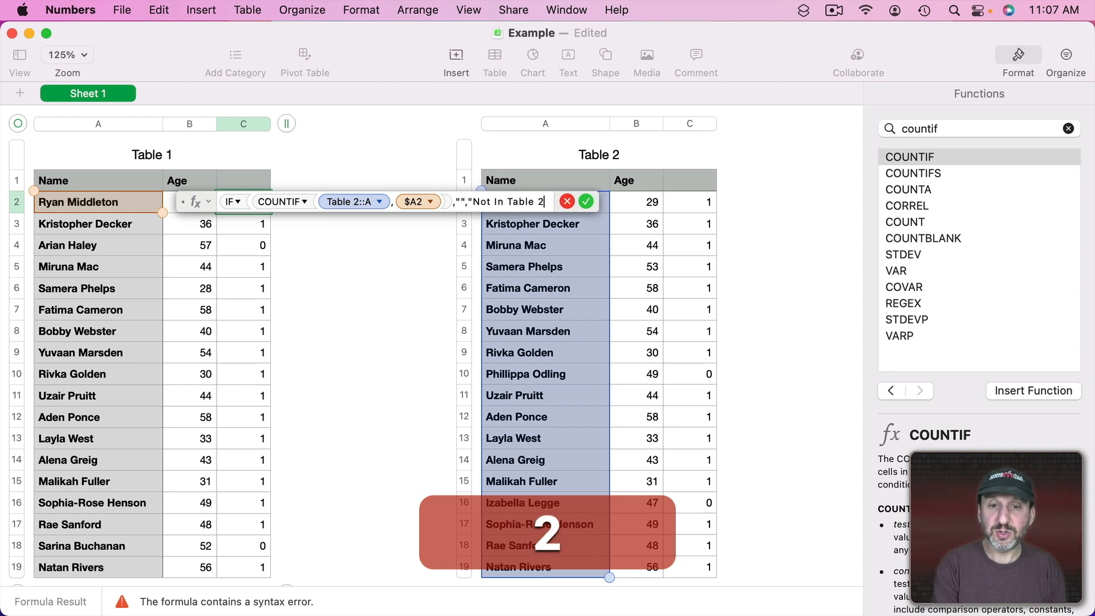
type("\")")
key("Return")
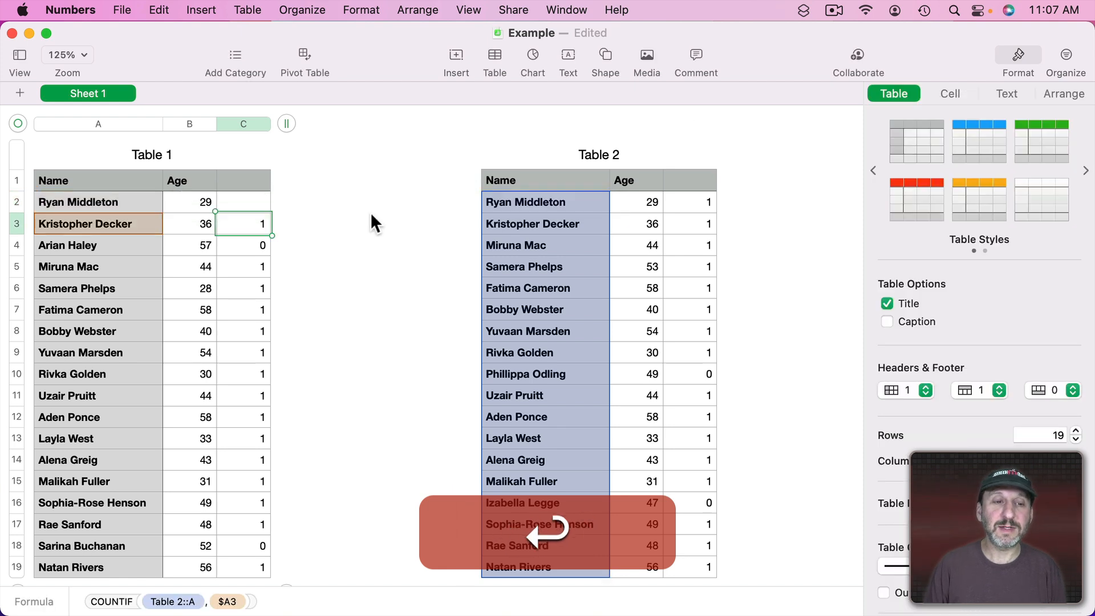
Copy the IF formula from C2 into the rest of Table 1's column C and widen the column to fit the text on one line
left_click(248, 198)
key("cmd+c")
left_click(245, 124)
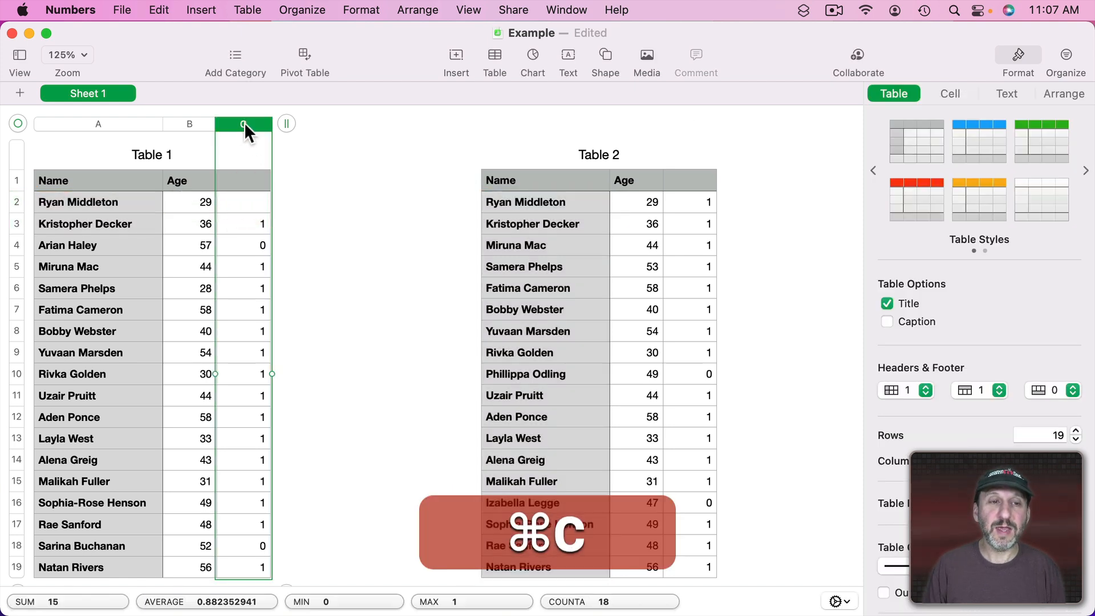
key("cmd+v")
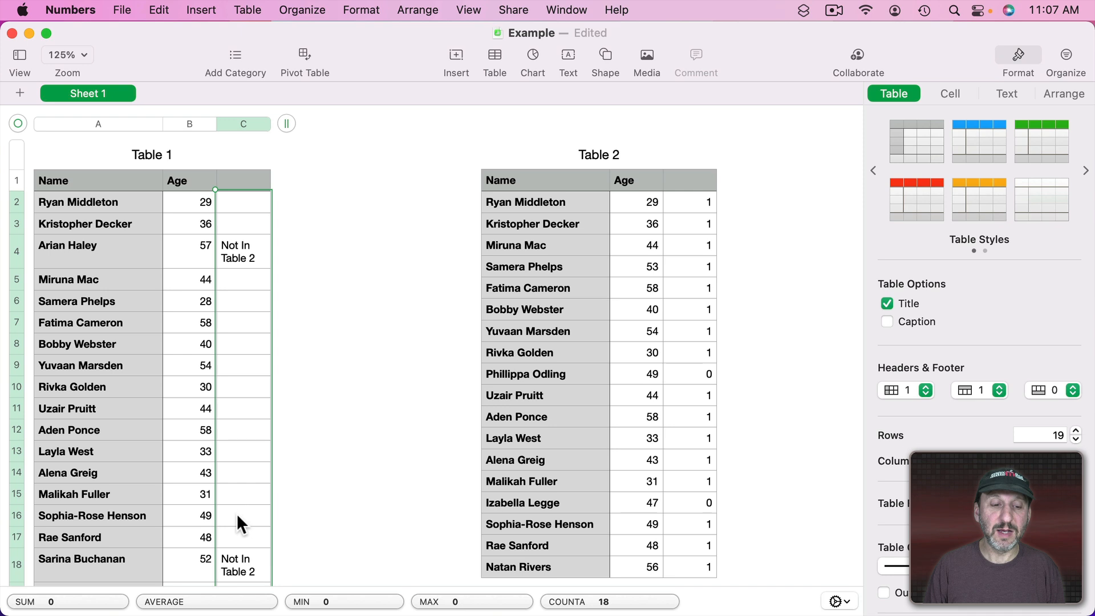
left_click_drag(270, 123, 297, 123)
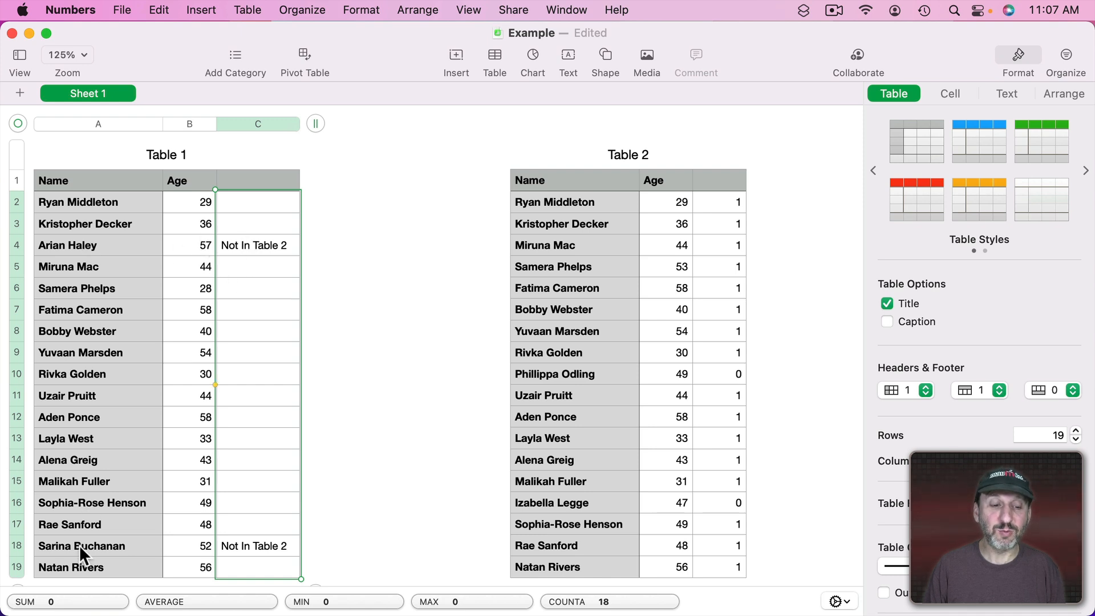
Change Table 2's C2 formula to IF(COUNTIF(Table 1::A,$A2),"","Not In Table 2")
double_click(718, 199)
left_click(695, 202)
type("IF")
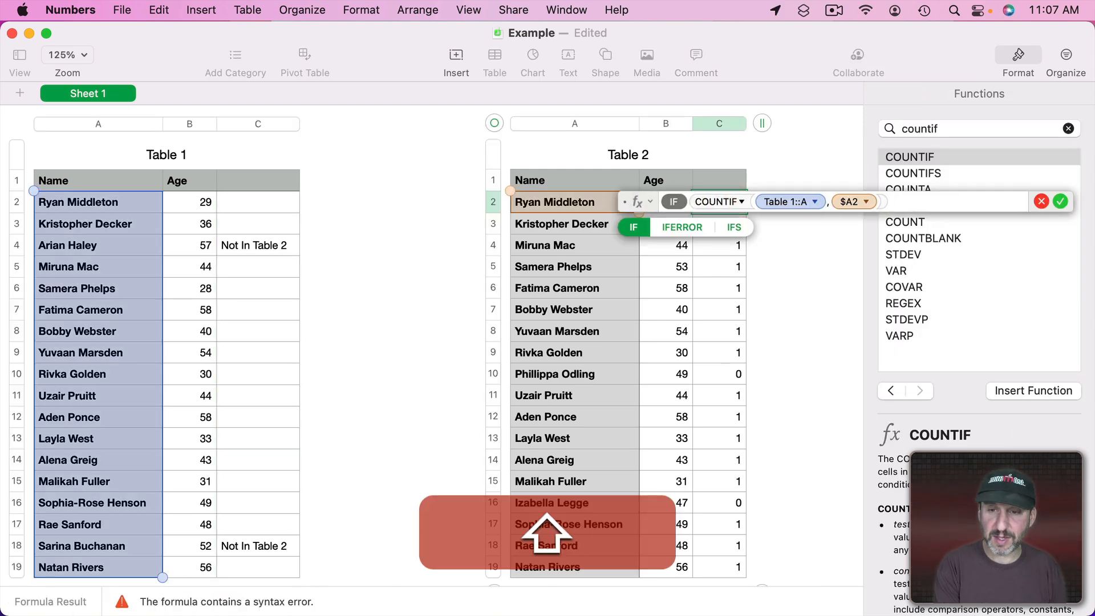
type("(")
key("super+Right")
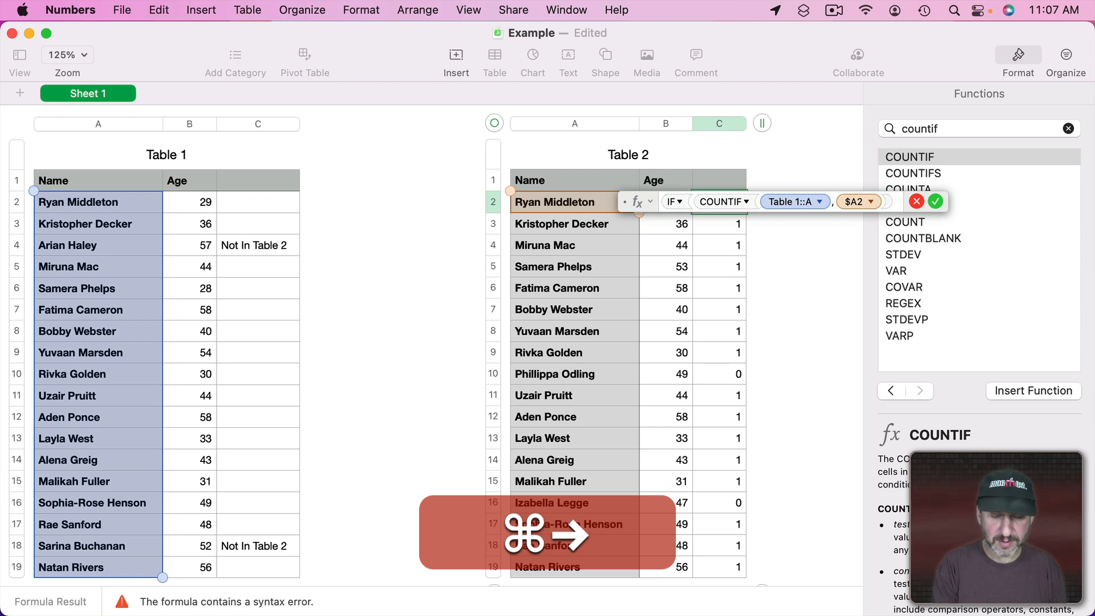
type(",\"\",")
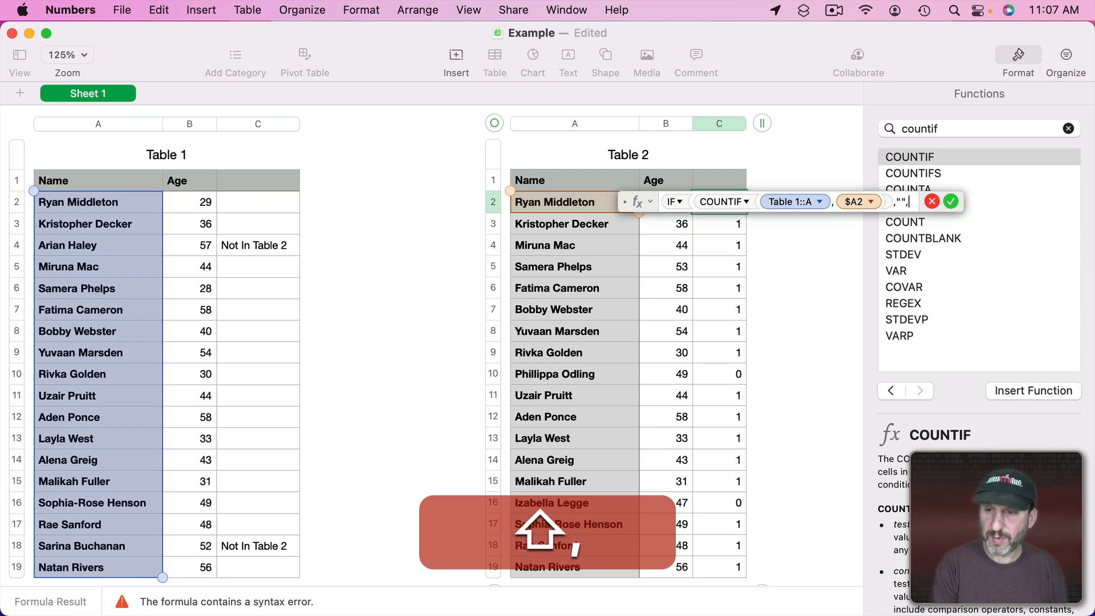
type("\"Not ")
type("In Table ")
type("2\")")
key("Return")
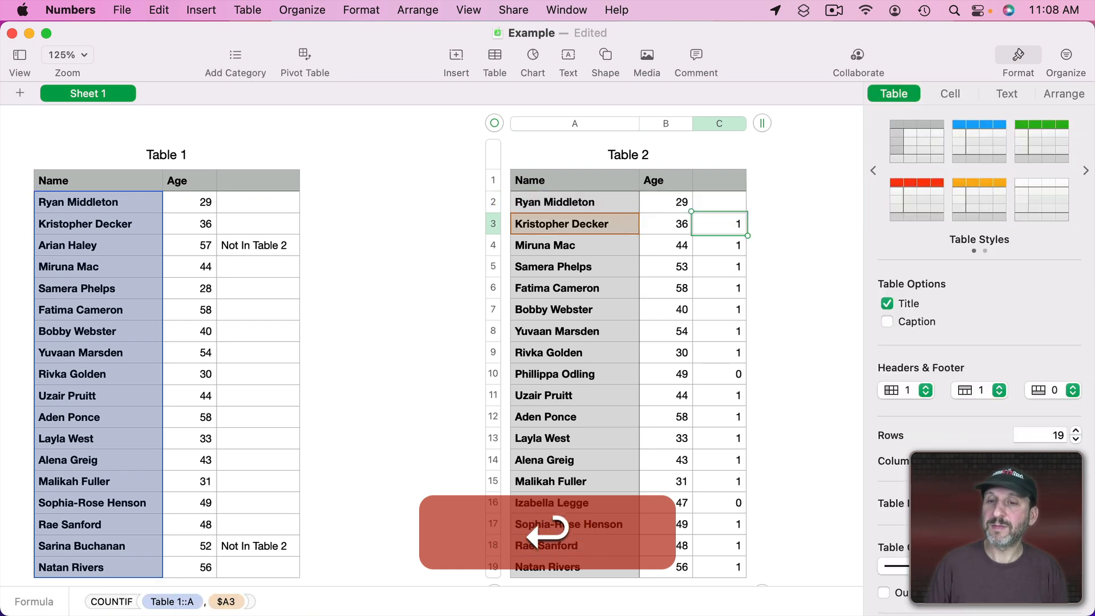
Copy the IF formula from C2 into the rest of column C in Table 2
left_click(724, 201)
key("super+c")
left_click(721, 123)
key("super+v")
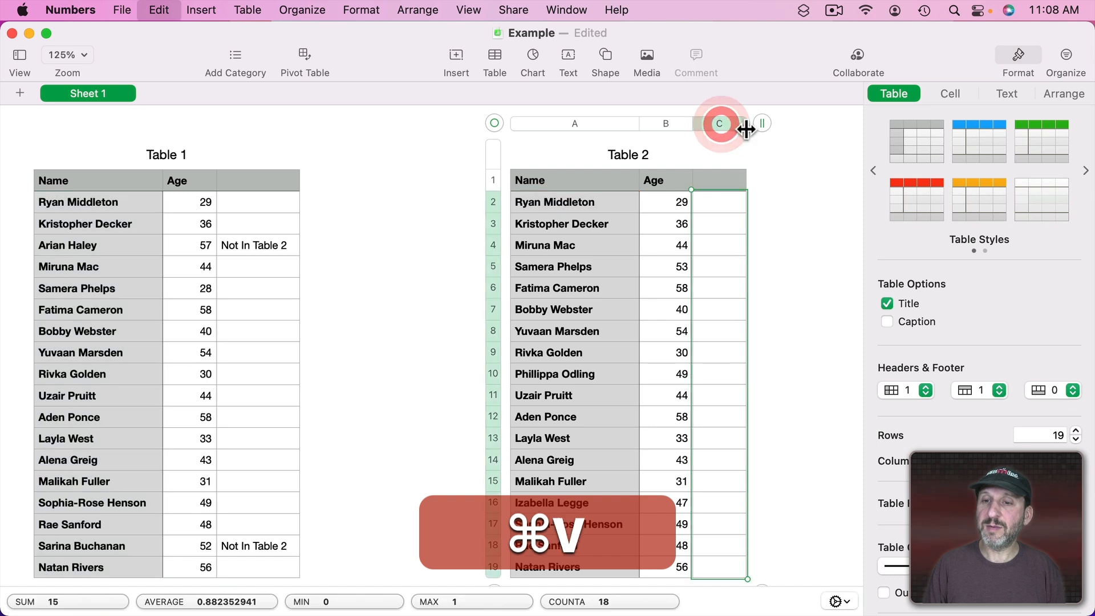
Widen column C in Table 2 so the flag text fits on one line
left_click_drag(746, 123, 786, 124)
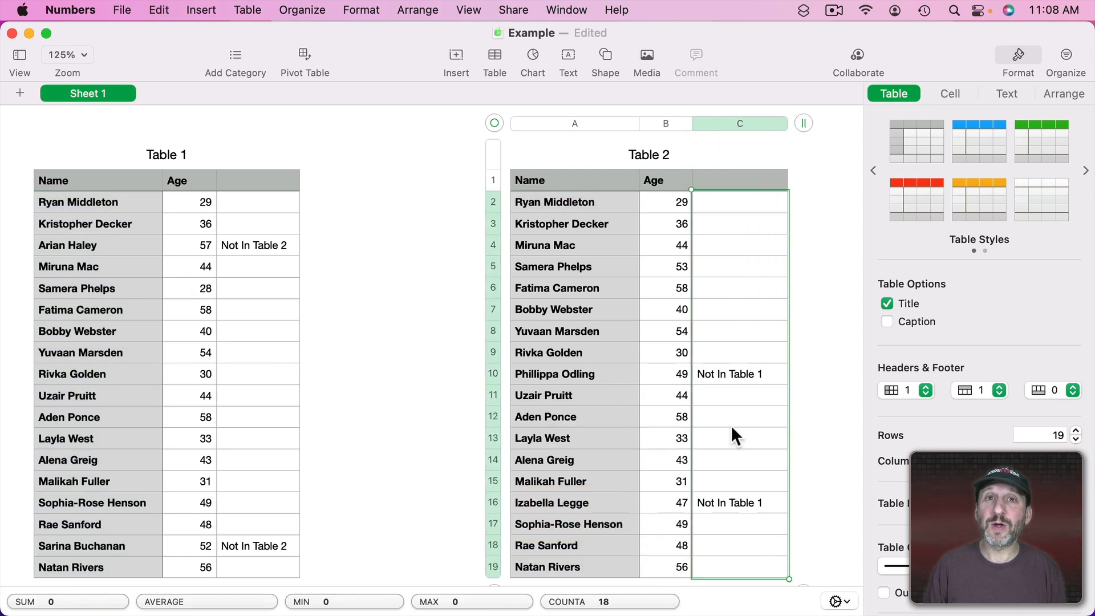
Delete column C from both Table 1 and Table 2 and move Table 2 close beside Table 1
left_click(247, 174)
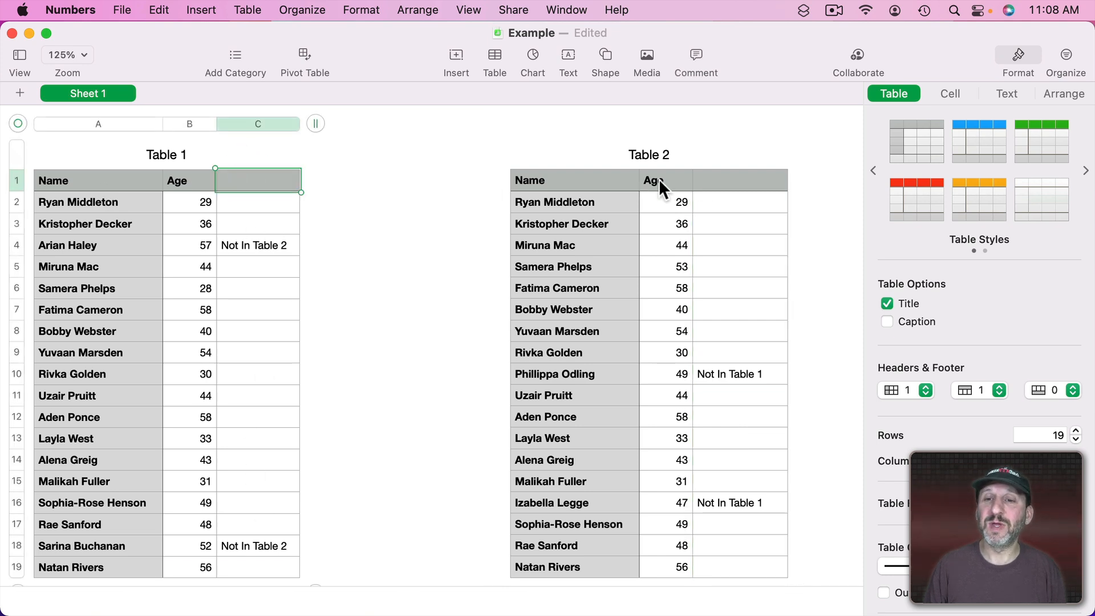
left_click(291, 124)
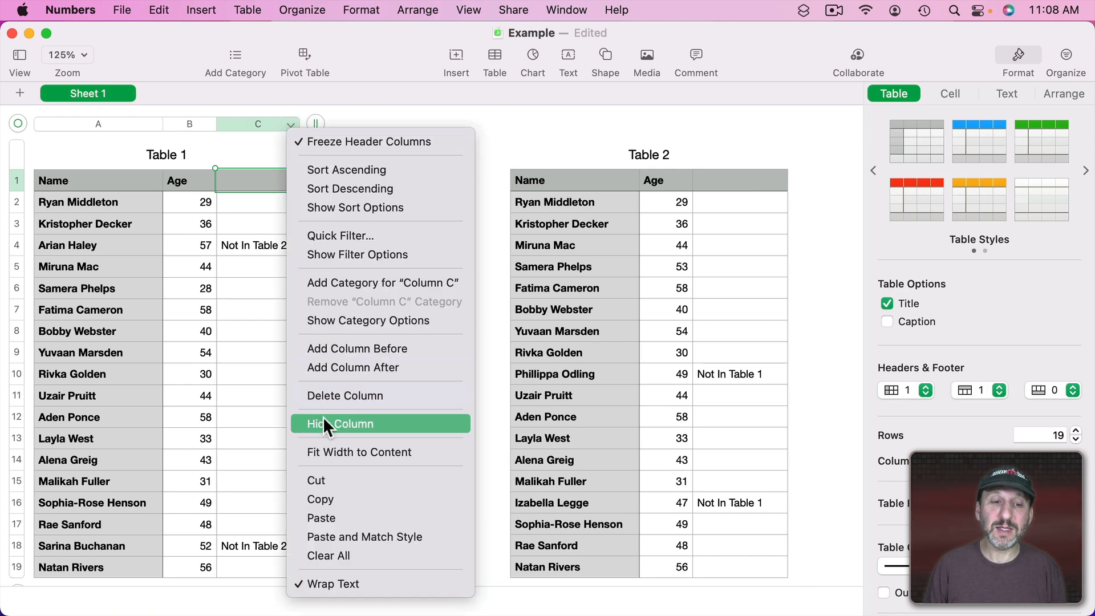
left_click(327, 395)
left_click(696, 124)
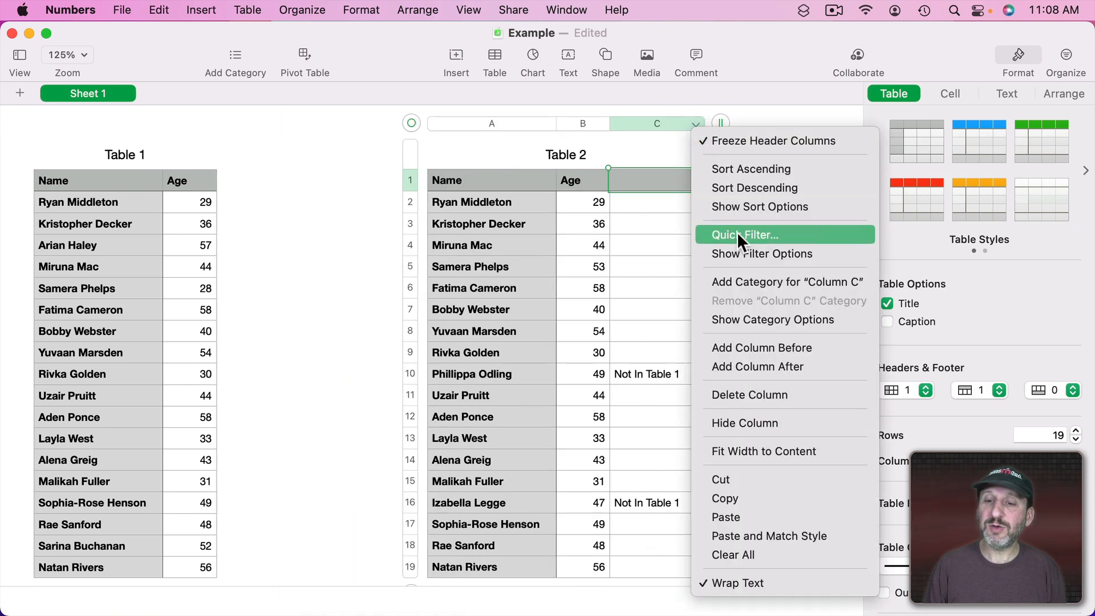
left_click(745, 394)
left_click_drag(413, 125, 247, 122)
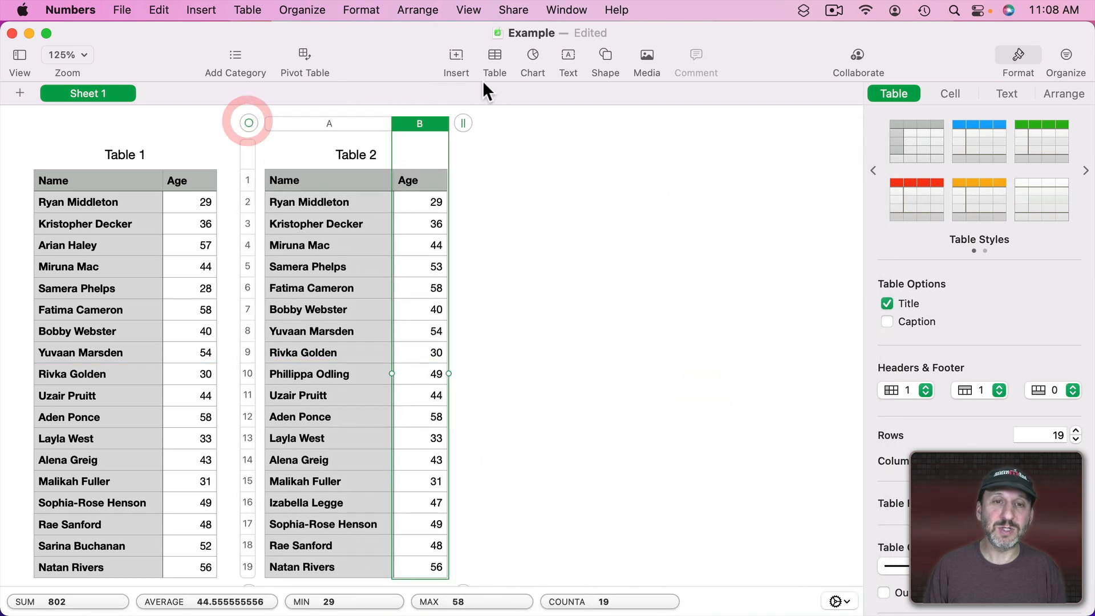
Insert a new table with only a header row beside Table 2 and reduce it to two columns
left_click(493, 51)
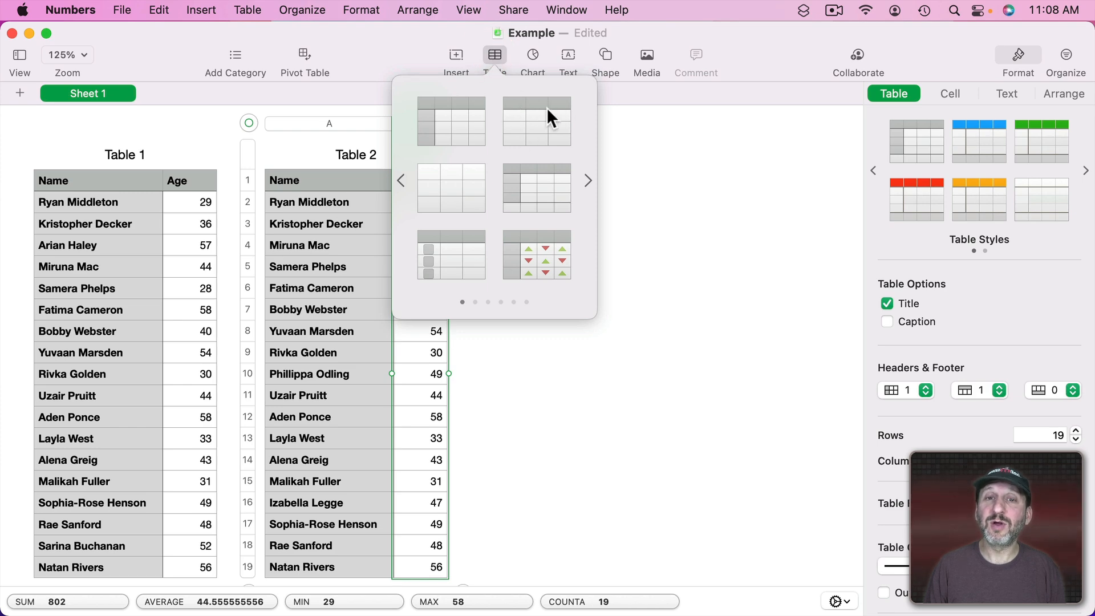
left_click(532, 132)
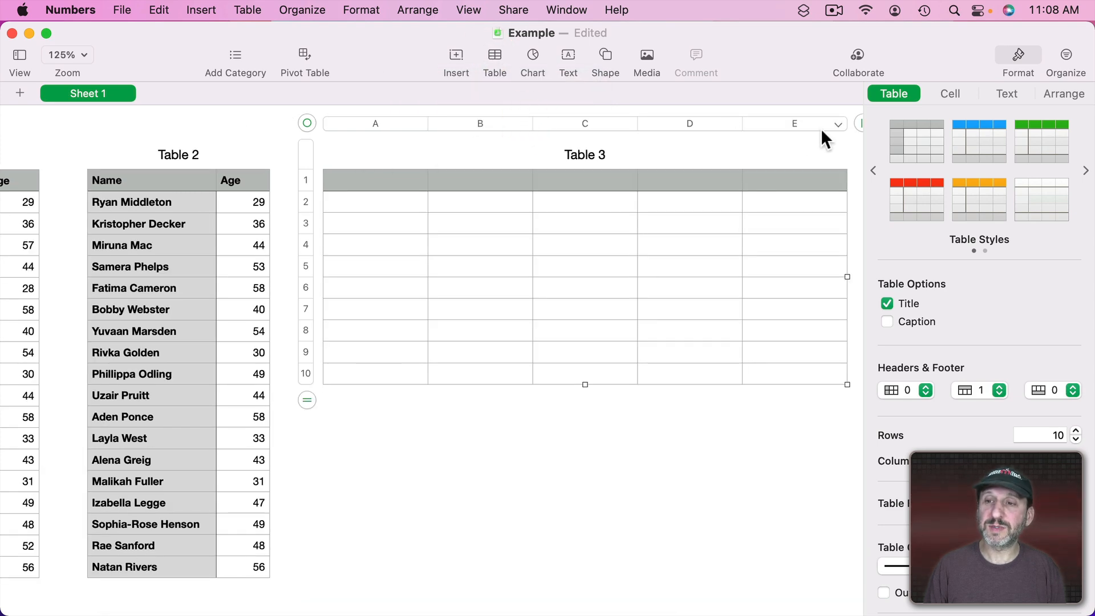
left_click_drag(861, 131, 591, 121)
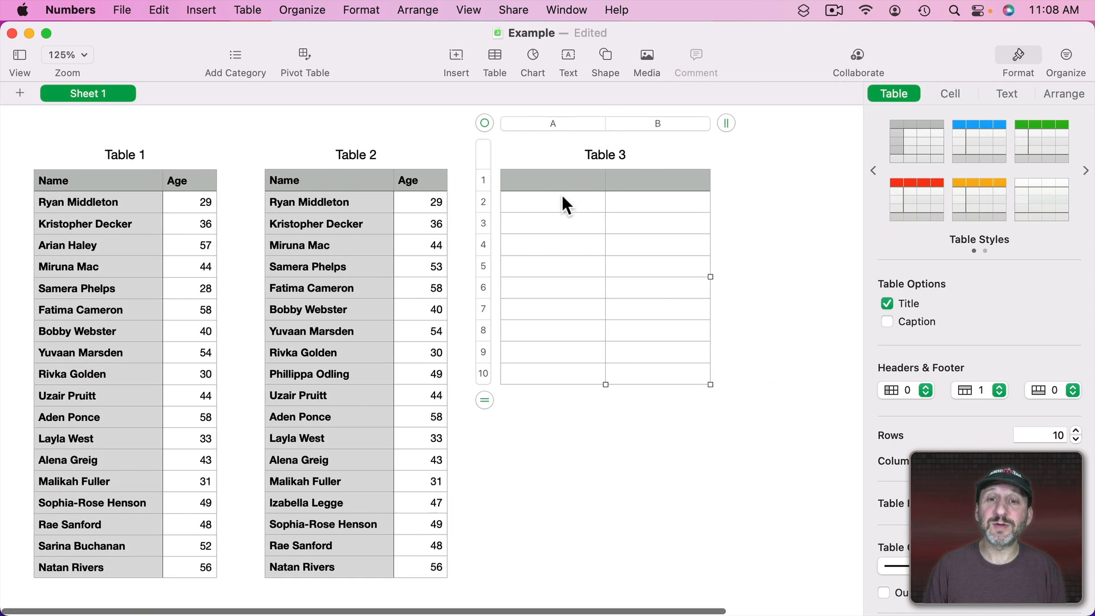
Rename the new two-column table as Comparison
left_click(596, 153)
left_click(597, 154)
key("shift+super+a")
type("Comparison")
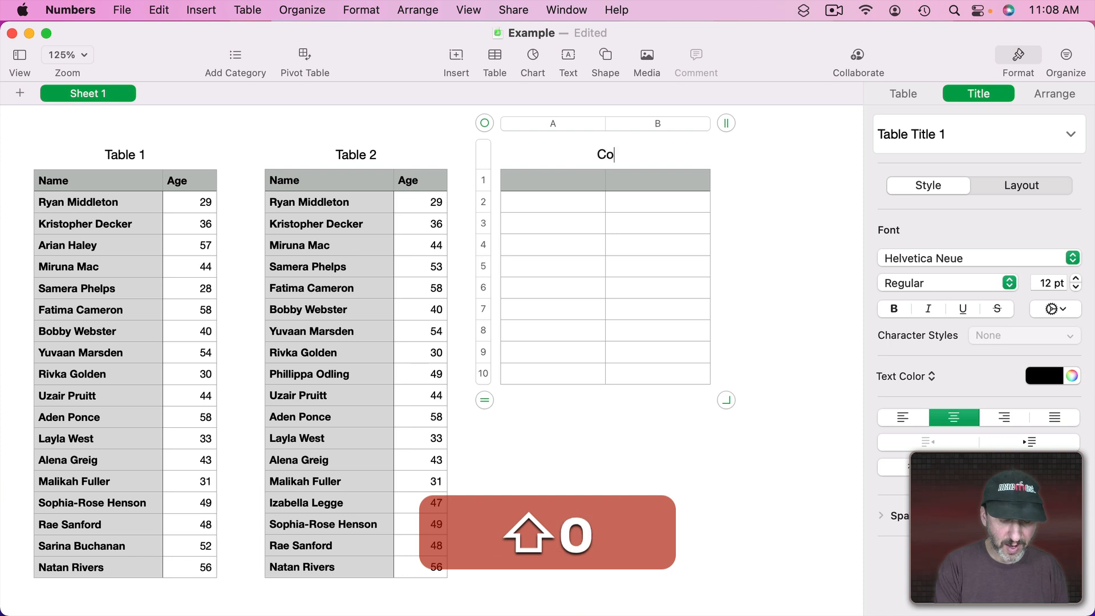
key("Return")
Enter the formula IF(COUNTIF(Table 2::A,Table 1::$A2),"",Table 1::$A2&" is not in table 2") in cell A2 of the Comparison table
left_click(524, 203)
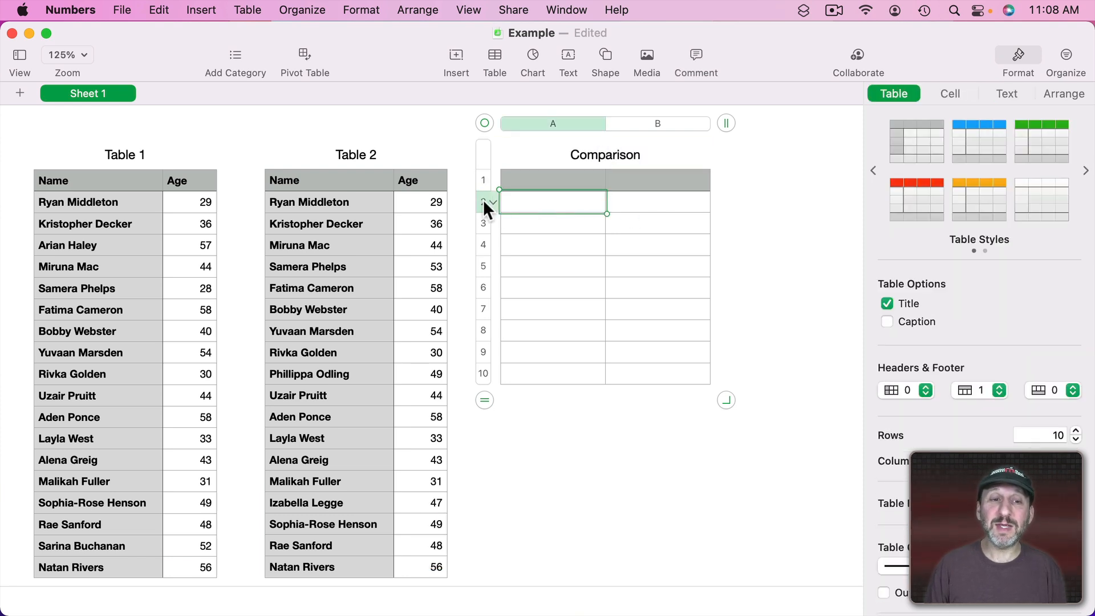
type("=I")
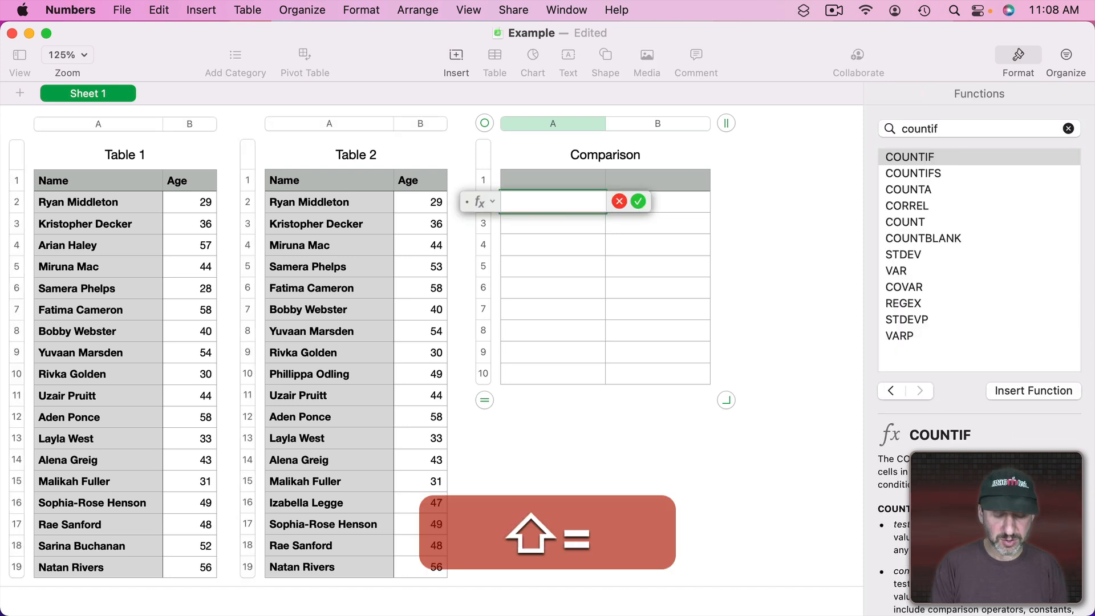
type("F(")
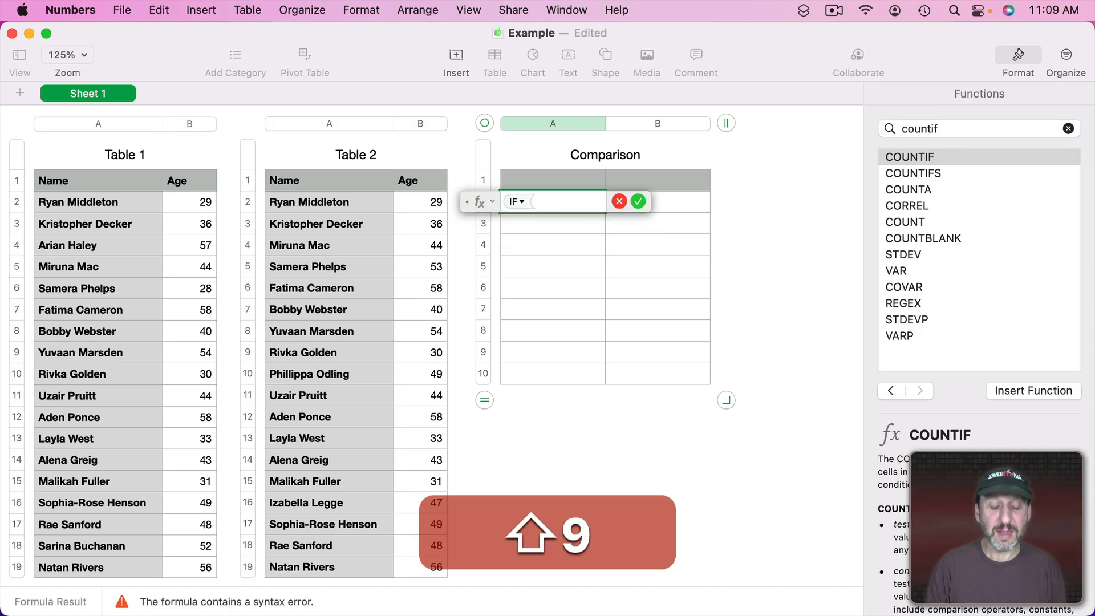
type("COUNTIF(")
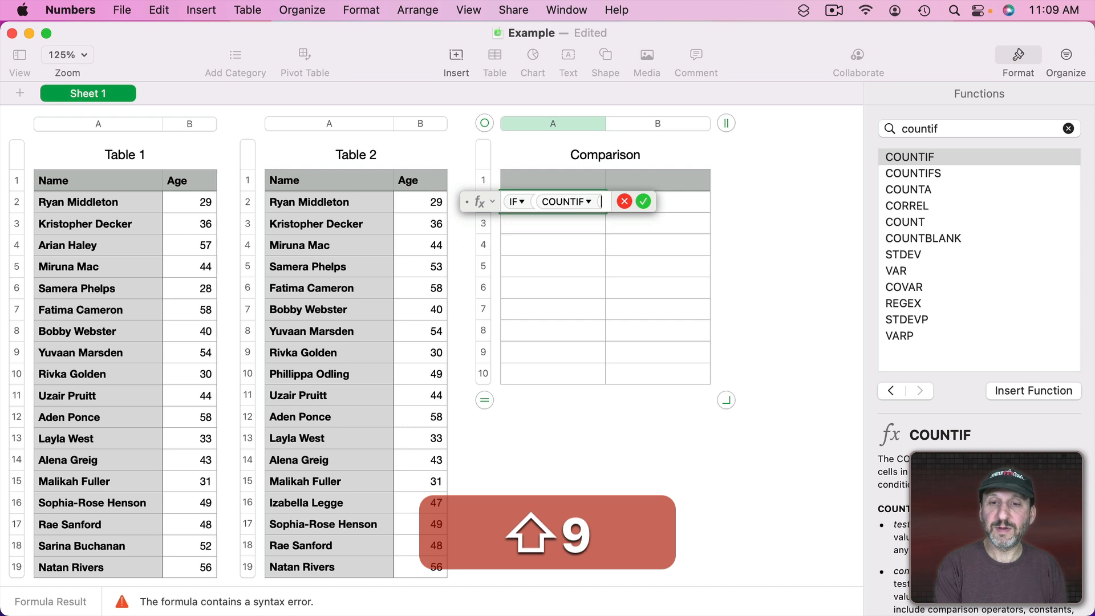
left_click(329, 125)
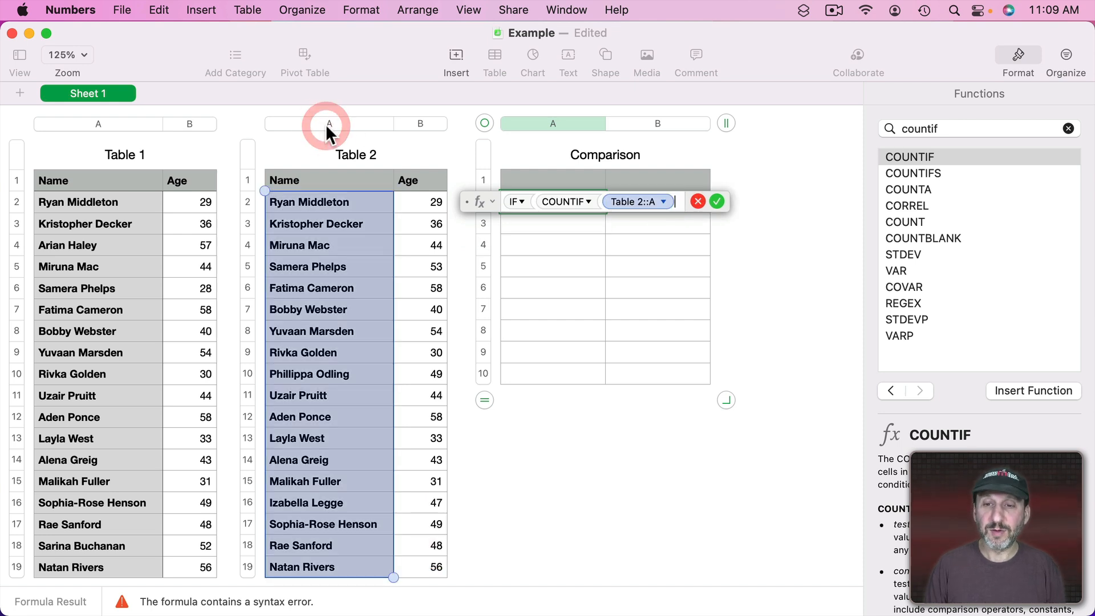
type(",")
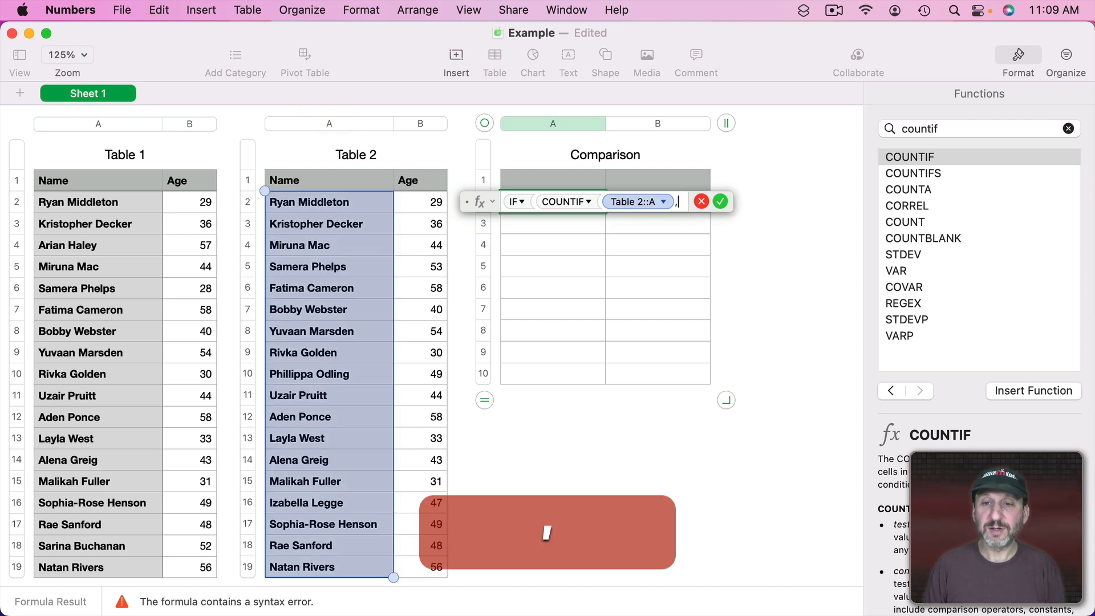
left_click(74, 202)
type(")")
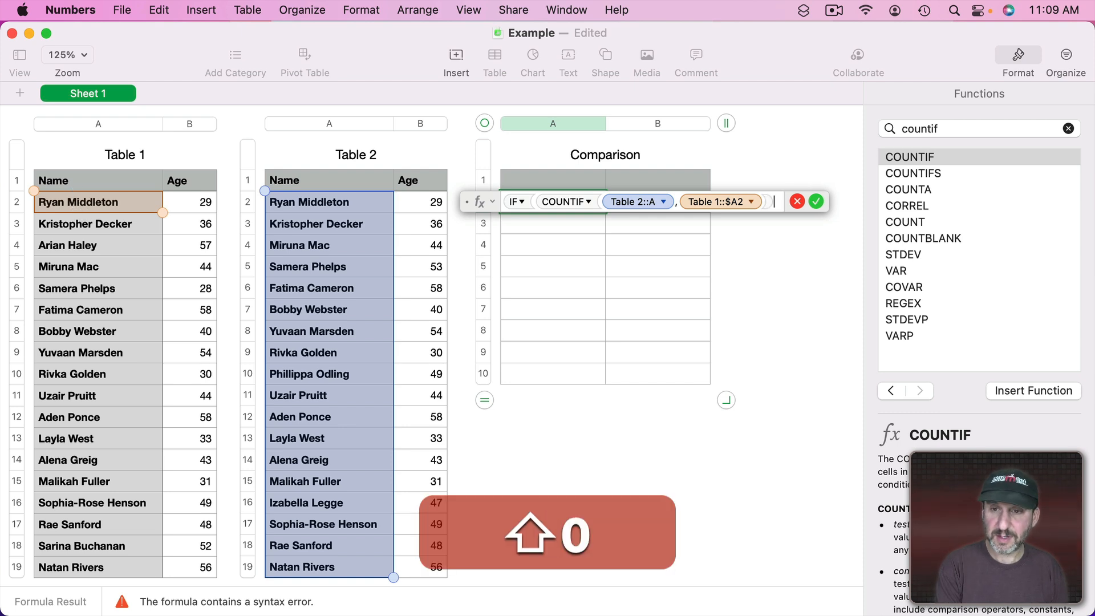
type(",\"\"")
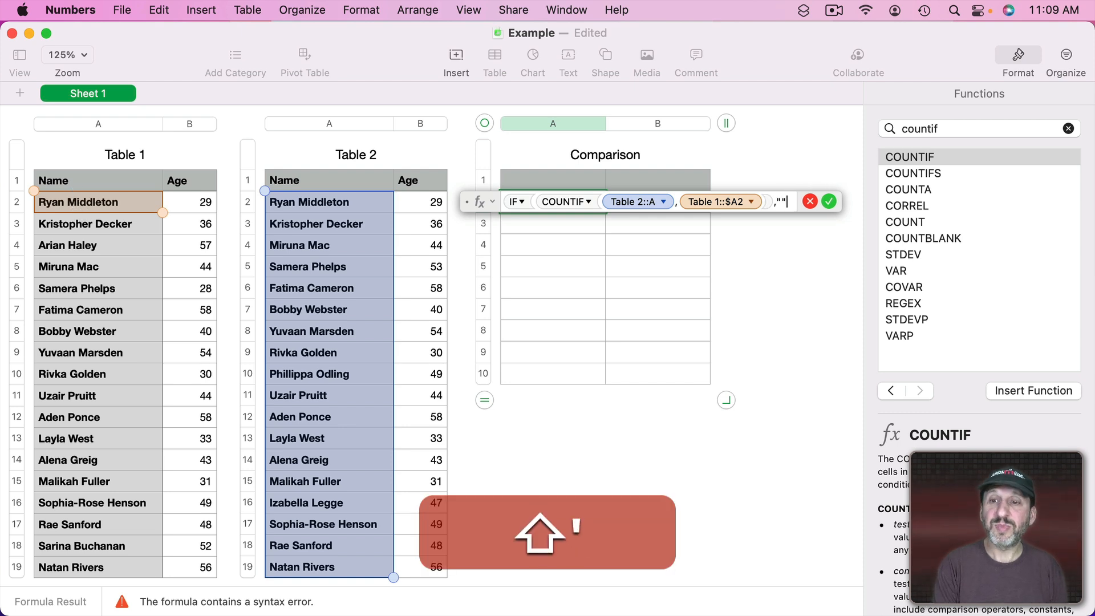
type(",")
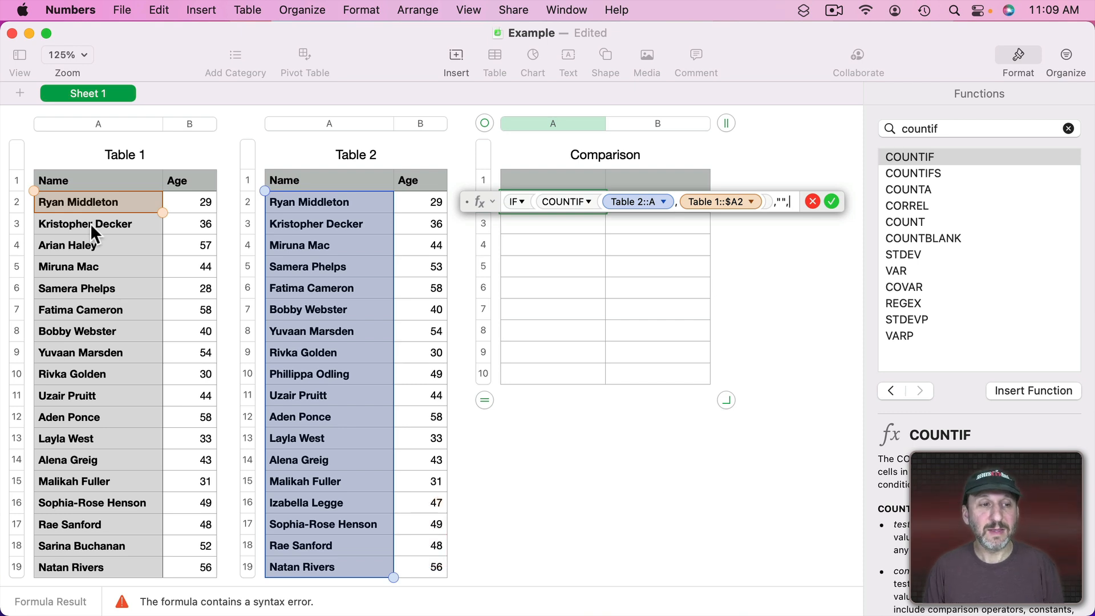
left_click(83, 200)
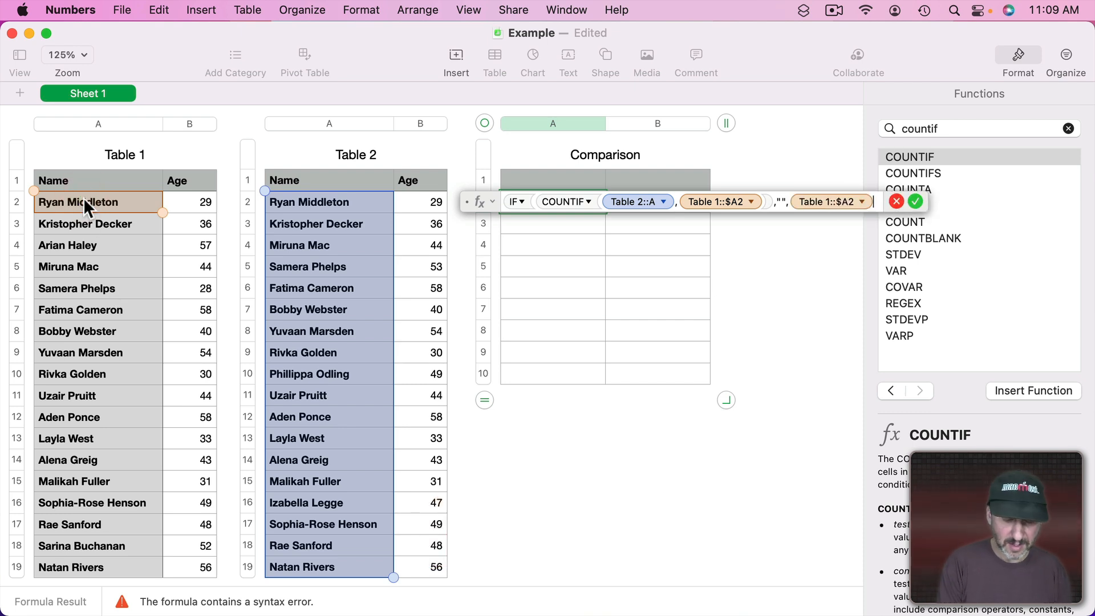
type("&\"")
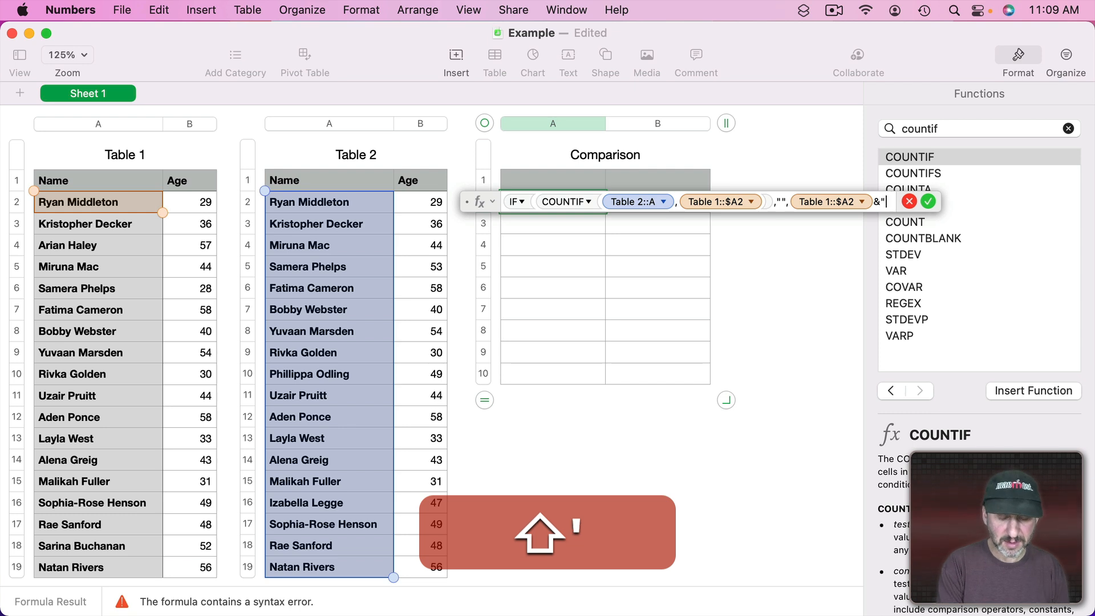
type(" is not in ")
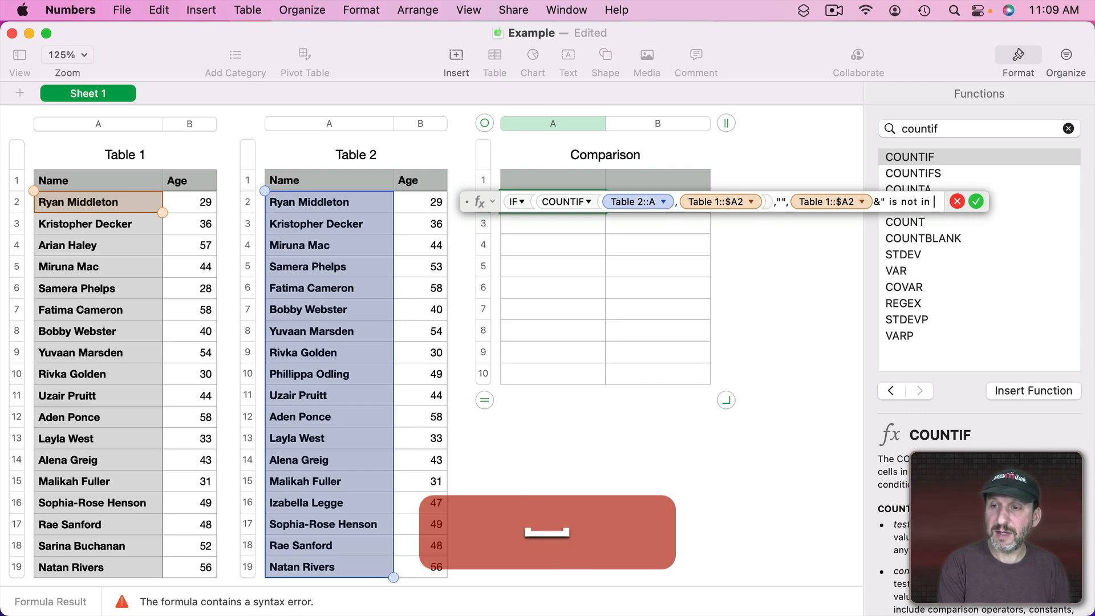
type("table 2\"")
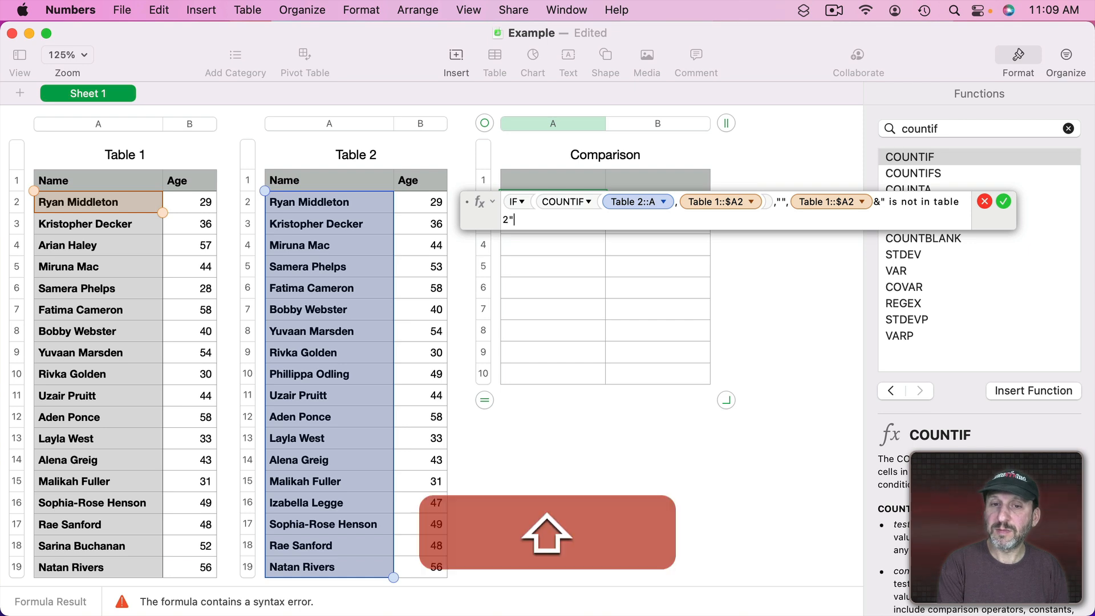
type(")")
key("shift+Return")
Extend the Comparison table to 19 rows and copy the A2 formula into the rest of column A
left_click_drag(484, 399, 474, 566)
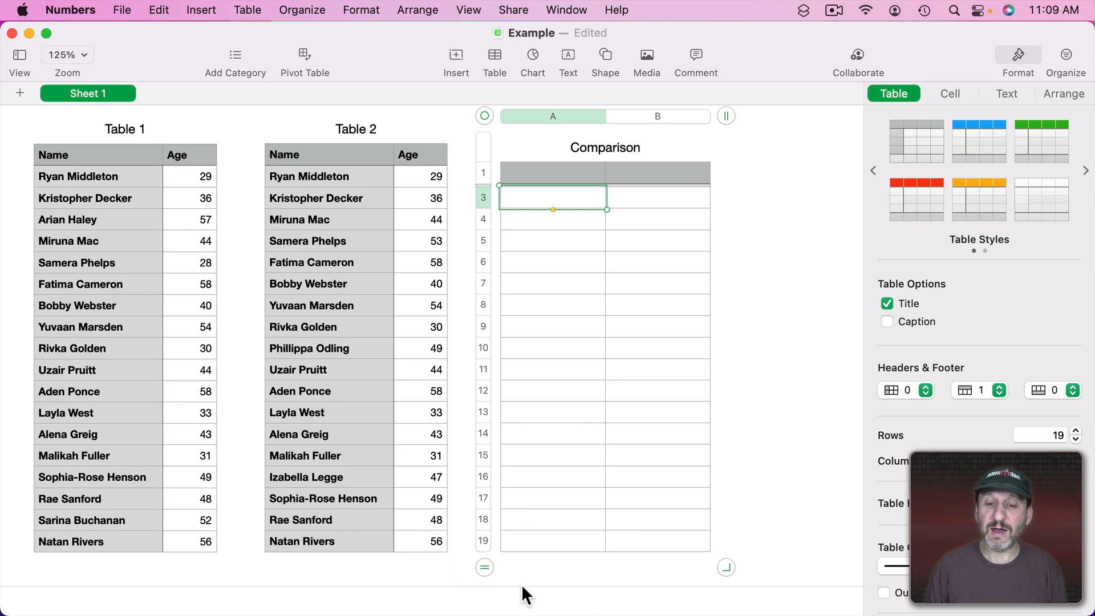
scroll(535, 464, "up", 2)
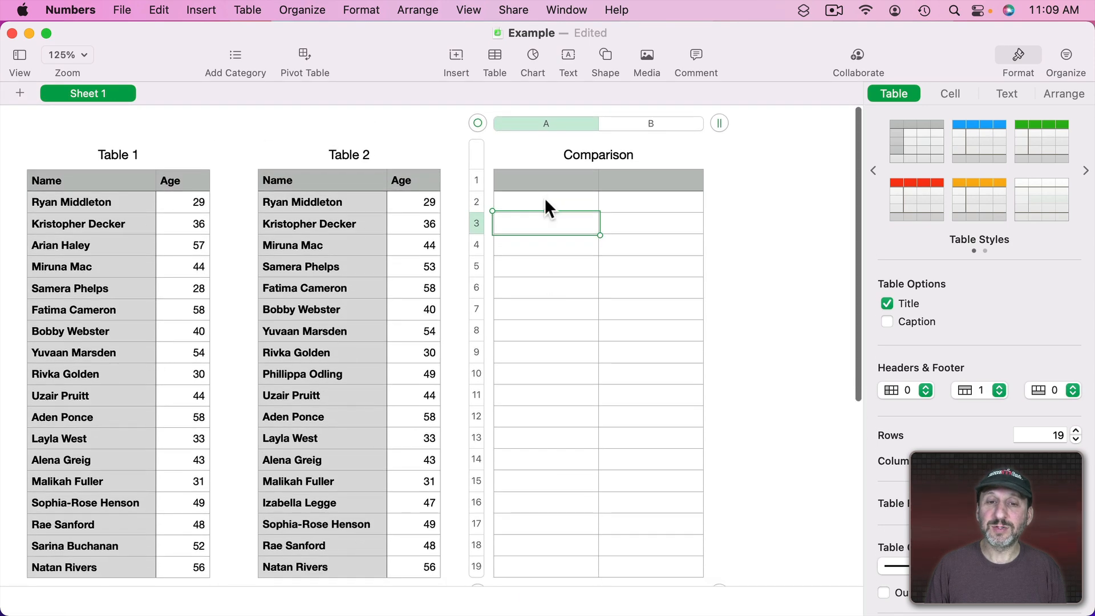
left_click(545, 200)
key("super+c")
left_click(549, 122)
key("super+v")
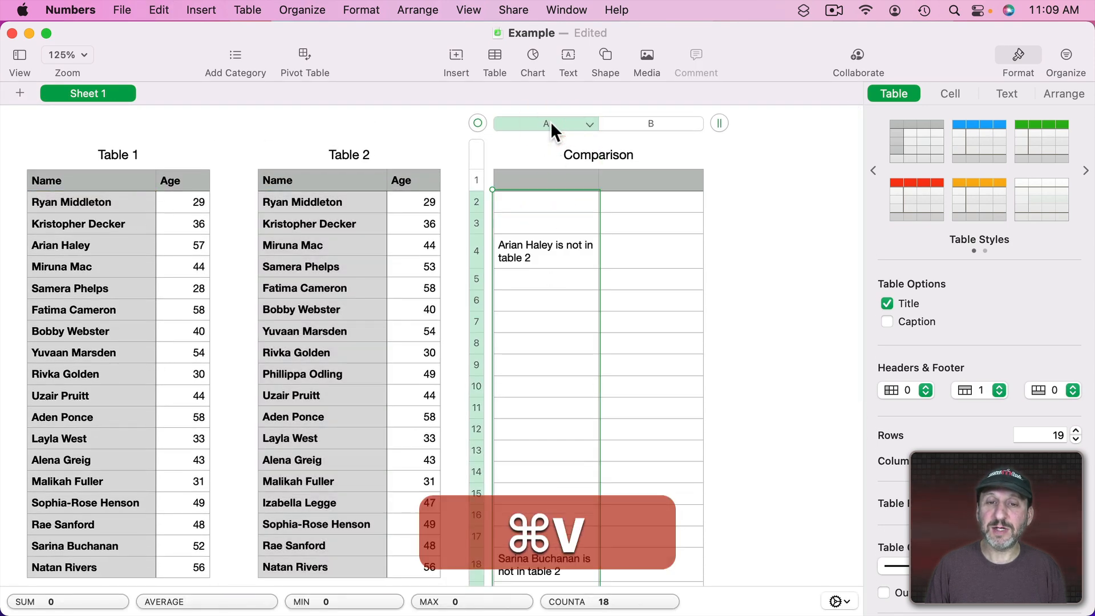
Remove &" is not in table 2" from the formula in cell A4 of the Comparison table, leaving only the name reference
left_click(516, 252)
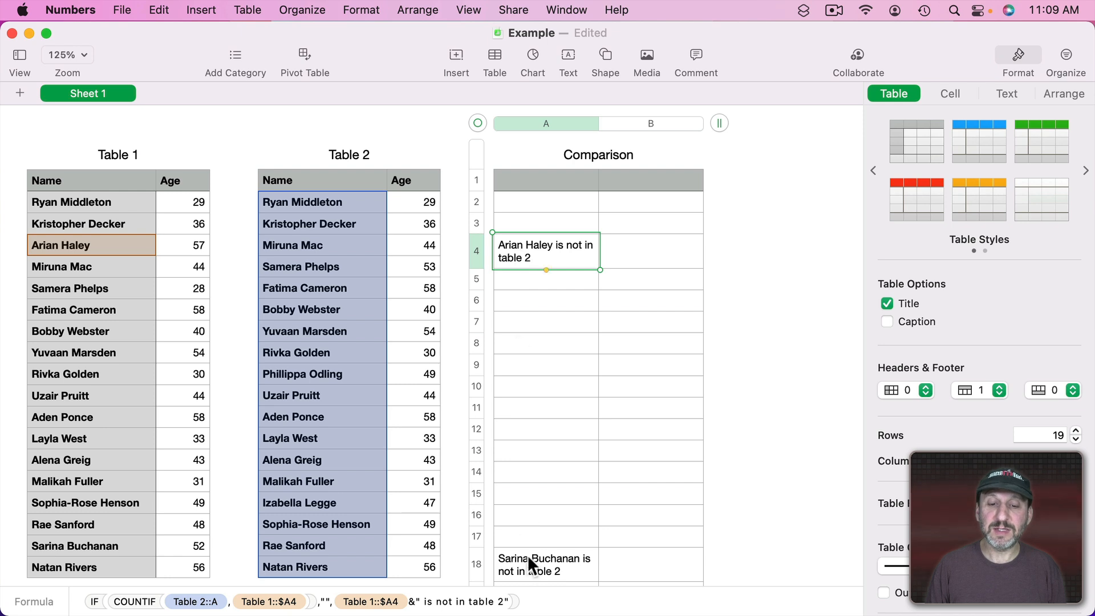
left_click(528, 558)
left_click(536, 248)
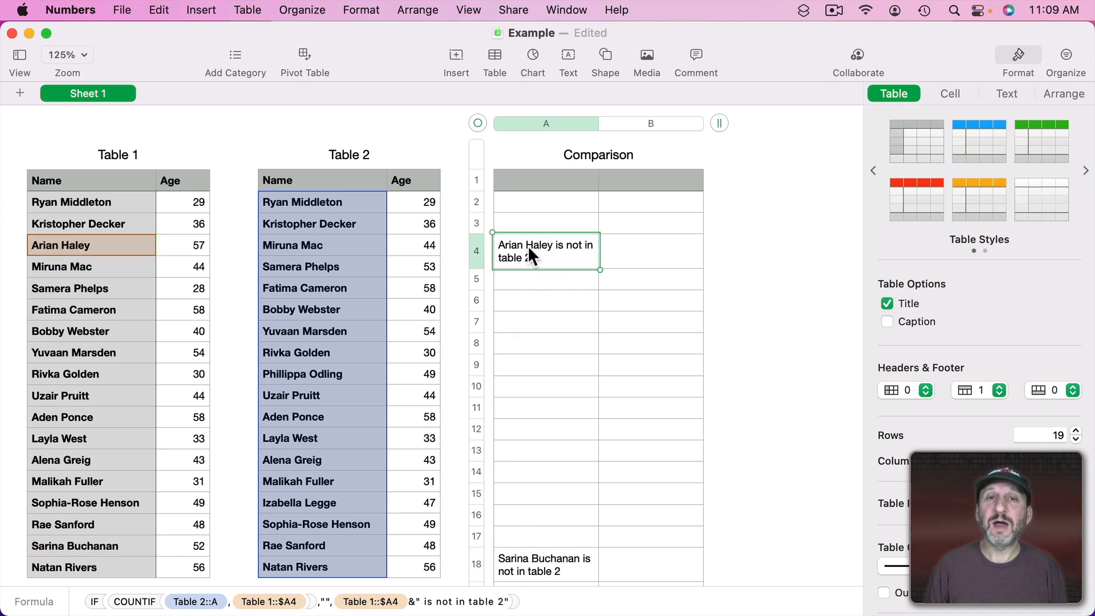
double_click(528, 249)
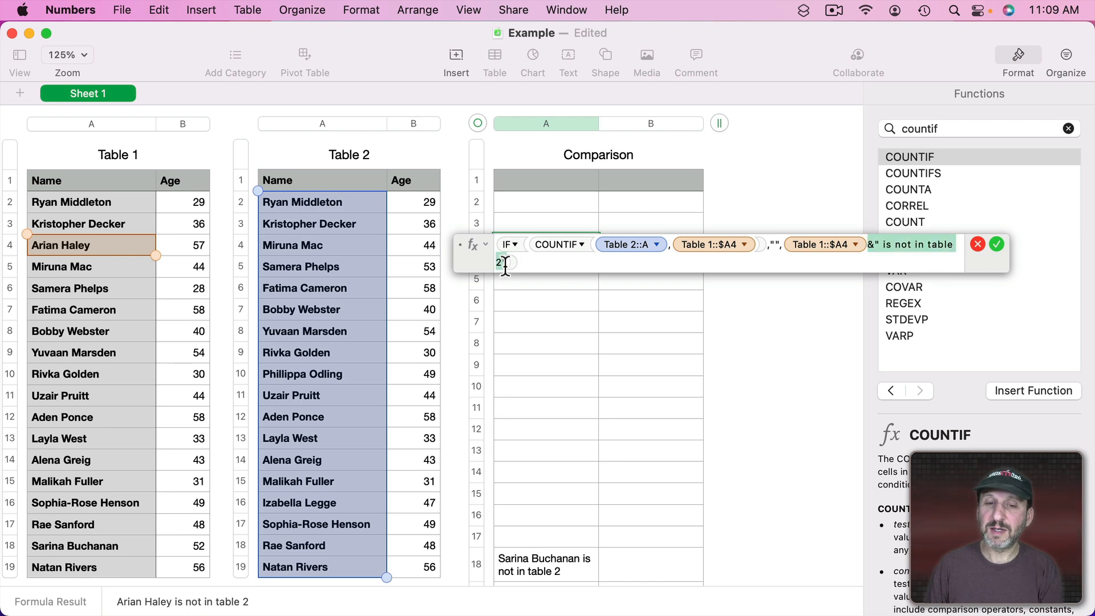
key("Return")
Copy the shortened formula from A4 into all body cells of column A in the Comparison table
left_click(530, 243)
key("super+c")
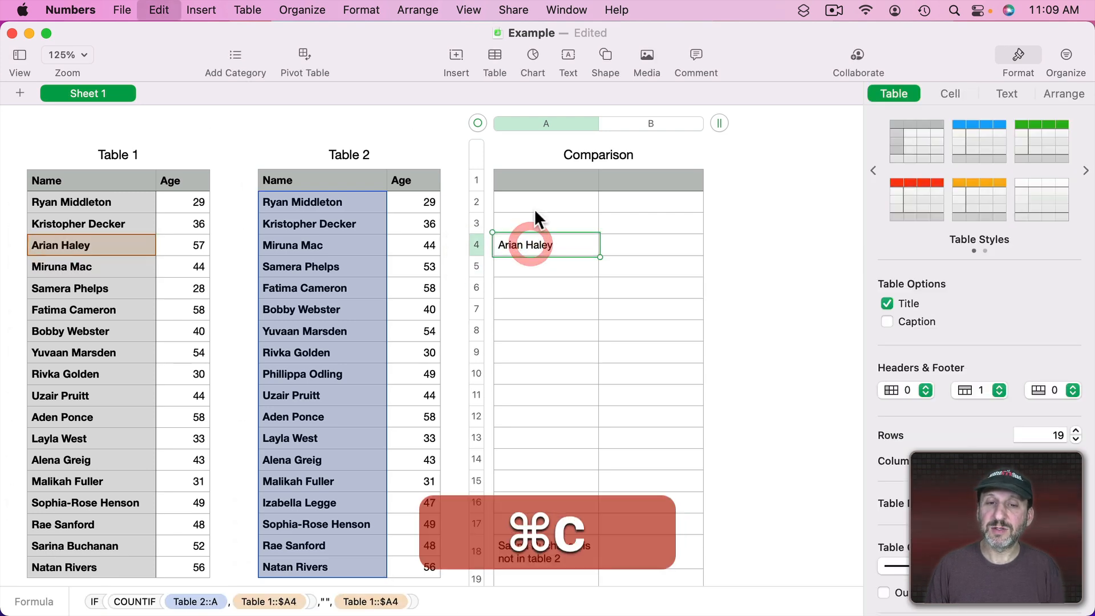
left_click(542, 124)
key("super+v")
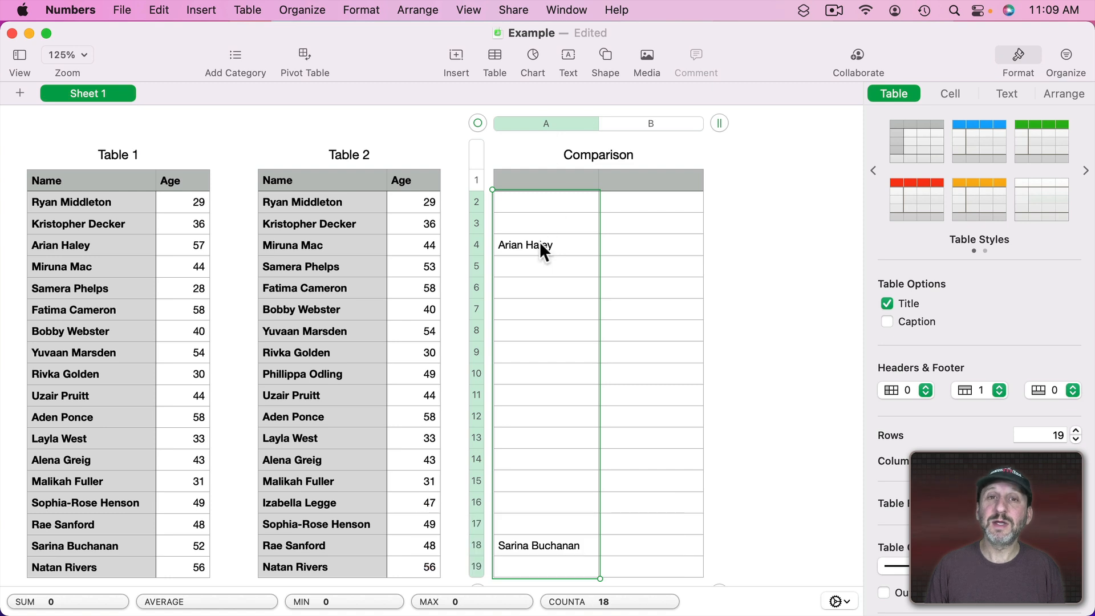
Enter the Comparison table's column headers "In 1 Not 2" in A1 and "In 2 Not 1" in B1
left_click(528, 178)
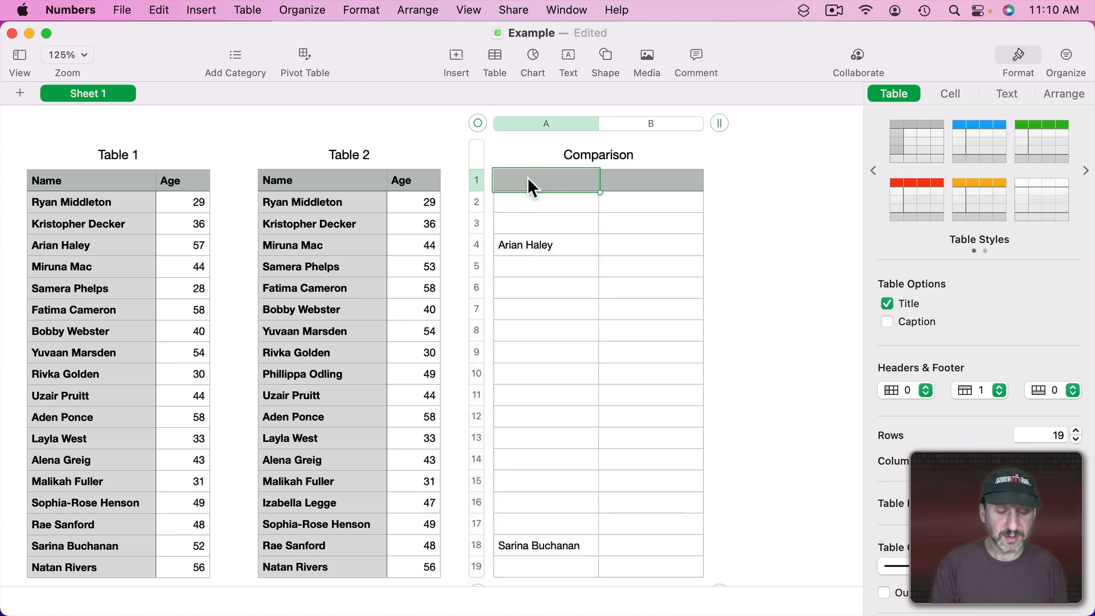
type("In 1 N")
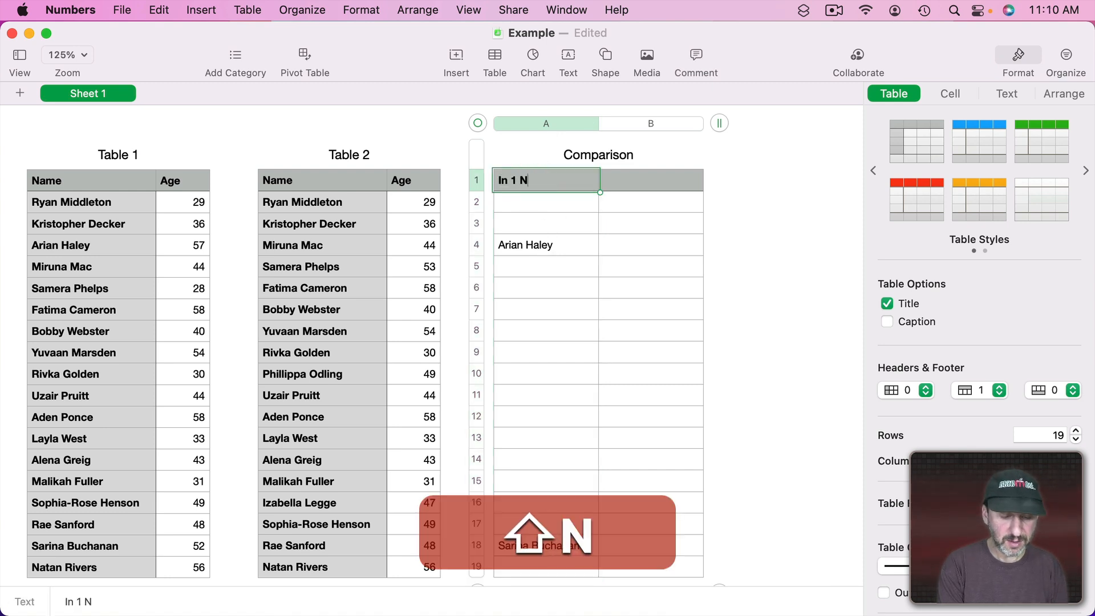
type("ot 2")
key("Return")
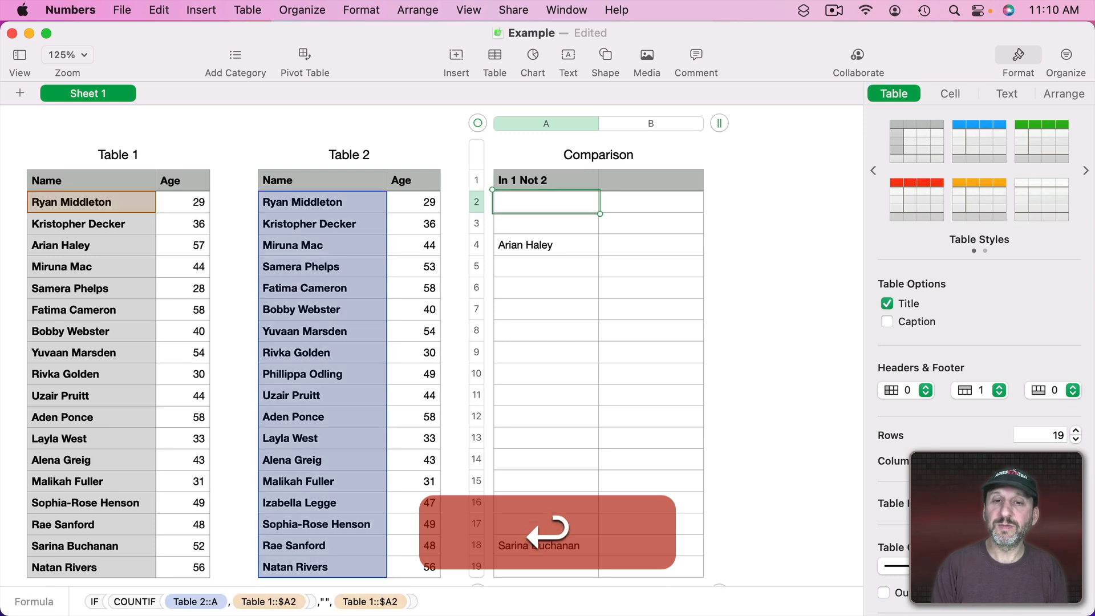
left_click(653, 180)
type("In 2")
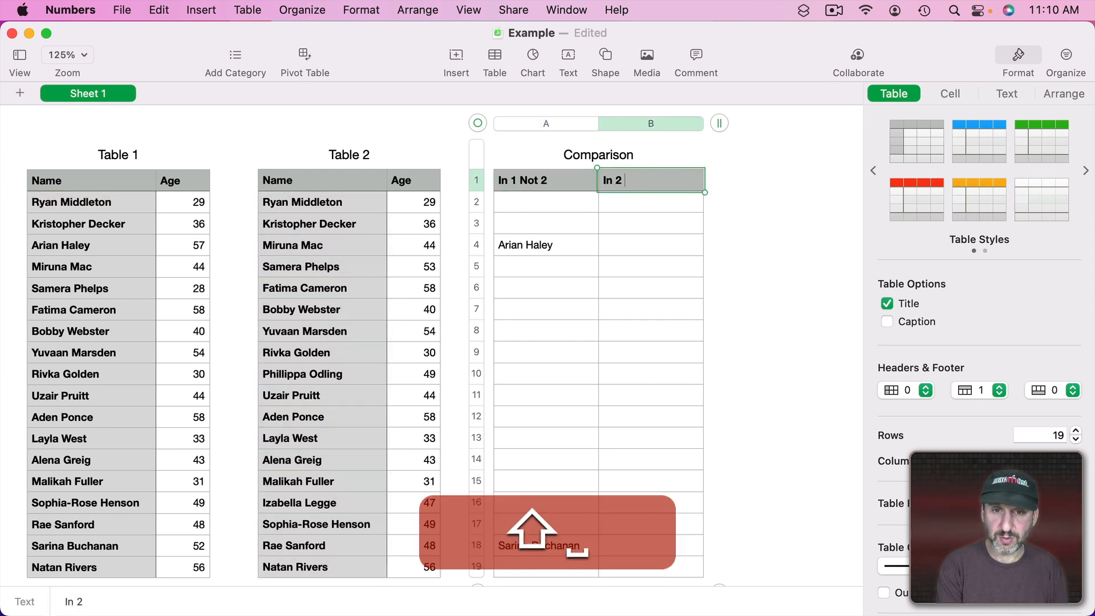
type(" Not 1")
key("Return")
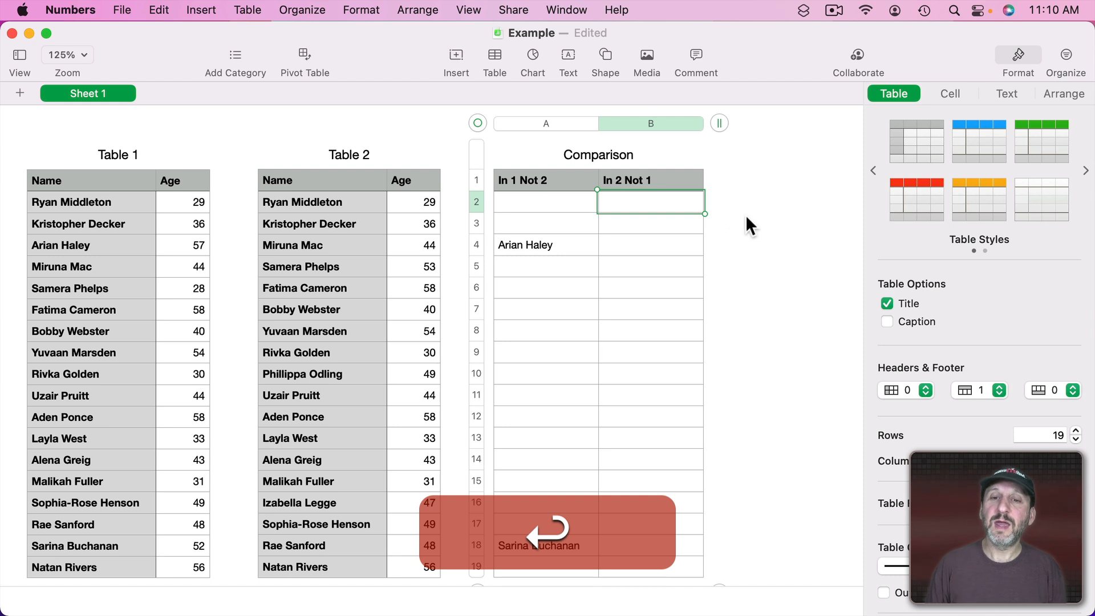
Enter the formula =IF(COUNTIF(Table 1::A,Table 2::$A2),"",Table 2::$A2) in cell B2 of the Comparison table
type("=IF")
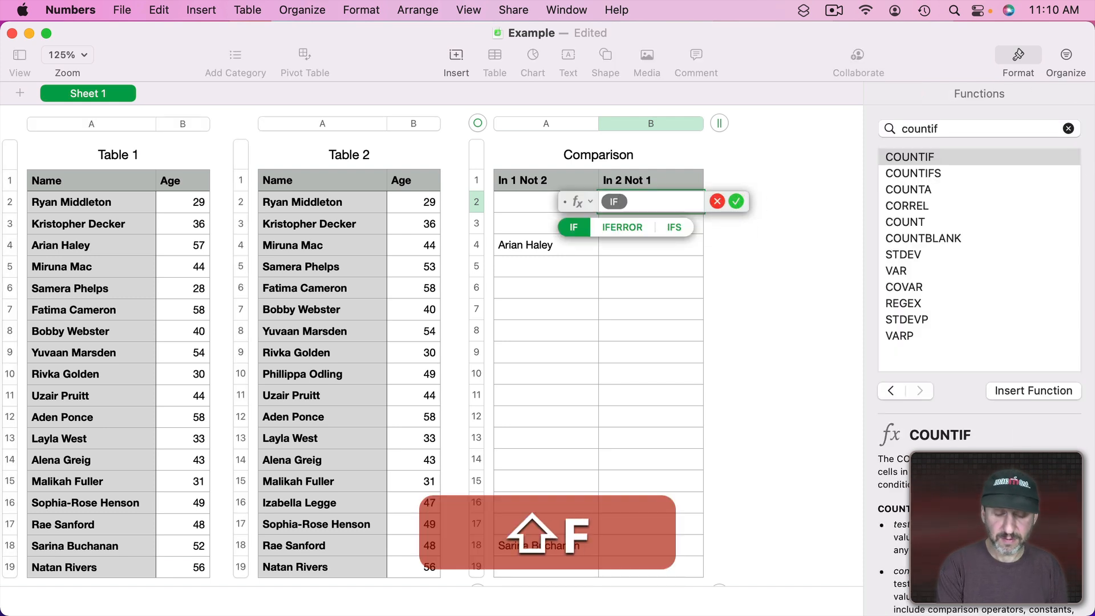
type("(COUNTI")
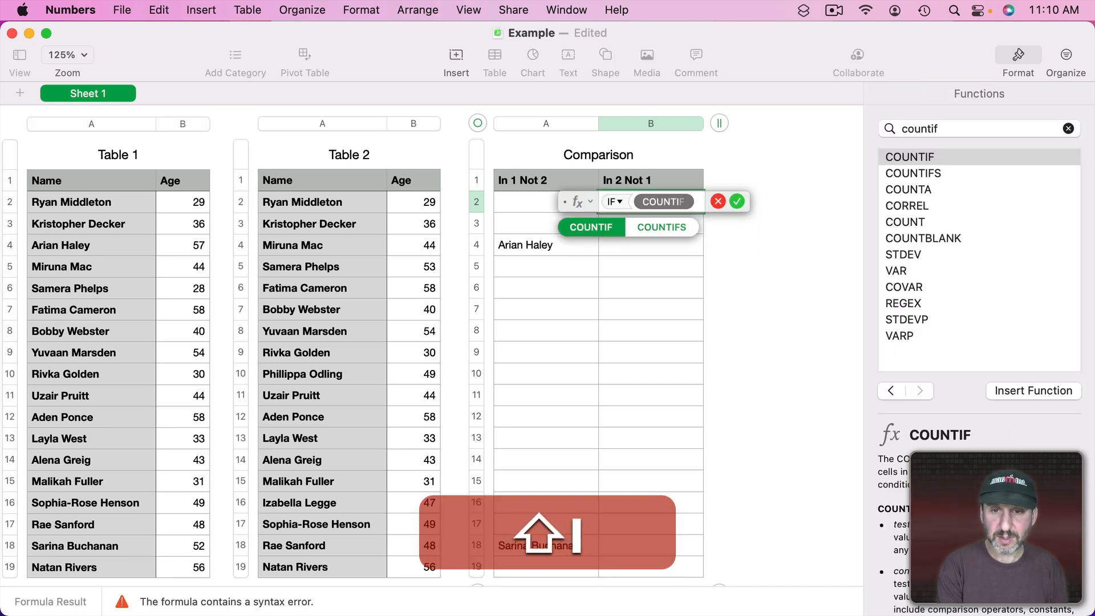
type("F(")
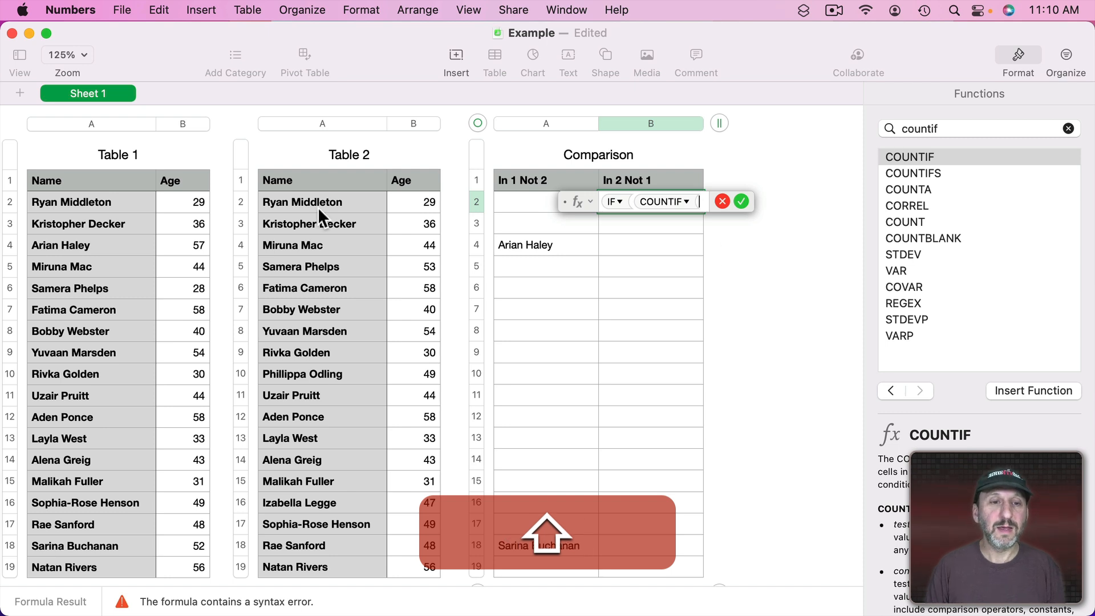
left_click(94, 122)
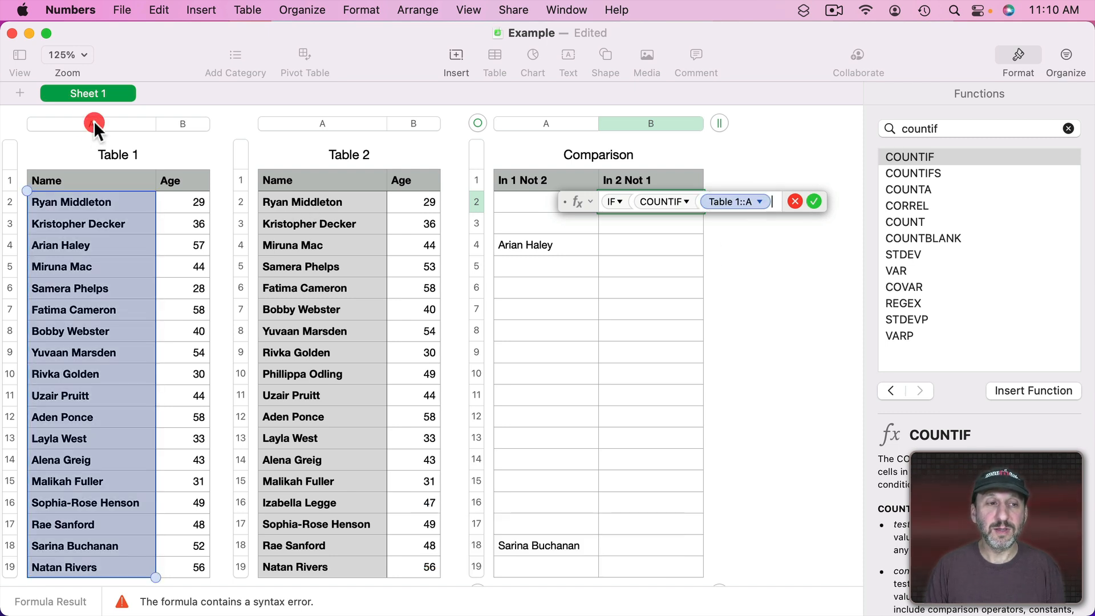
type(",")
left_click(321, 198)
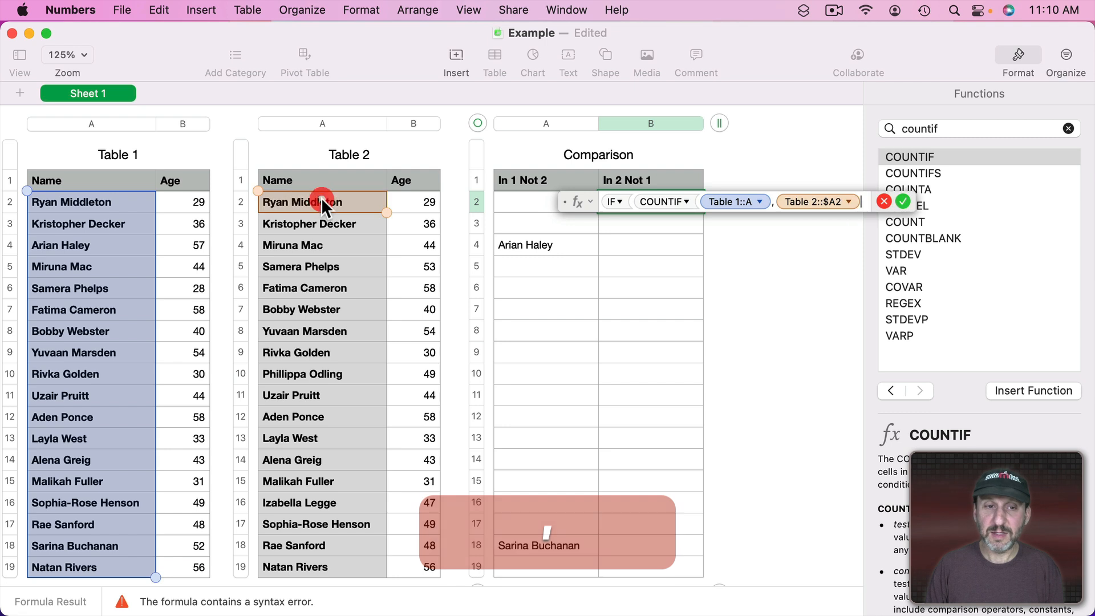
type("),\"\",")
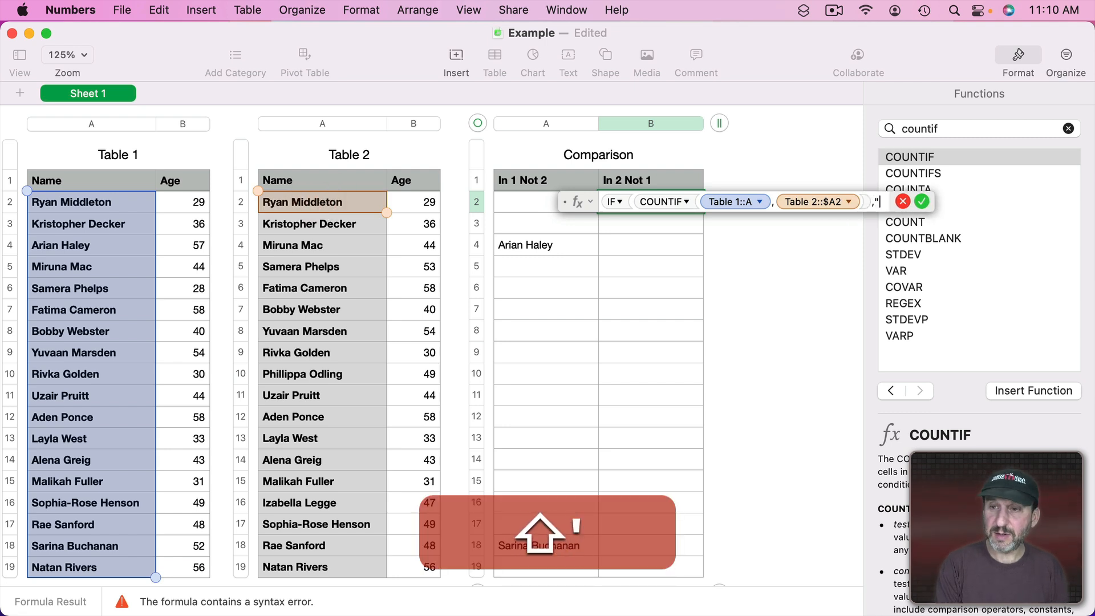
type("\"")
key("BackSpace")
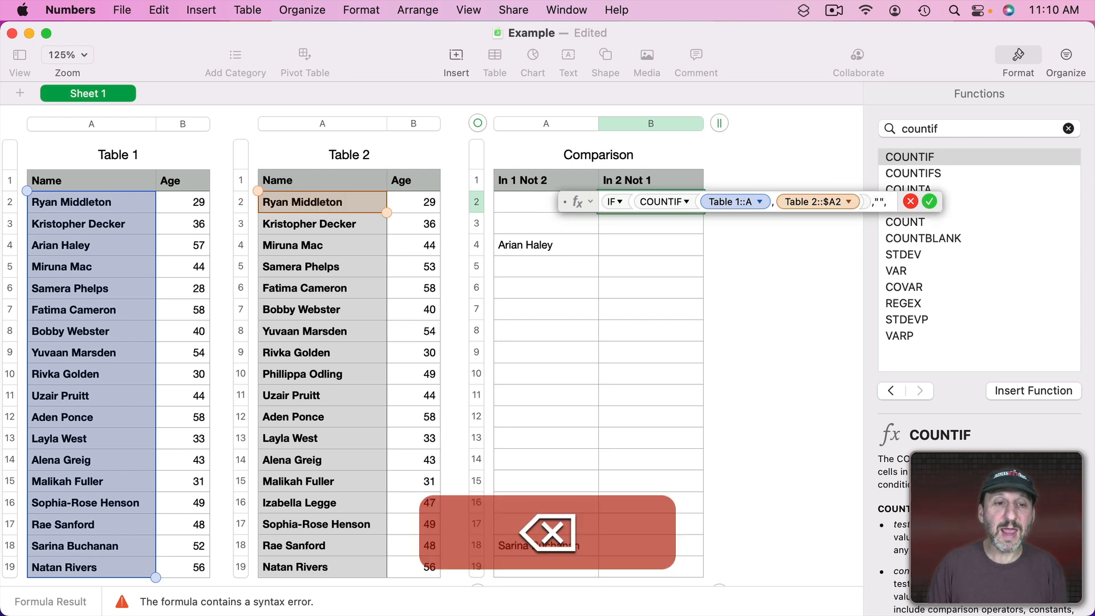
left_click(291, 202)
type(")")
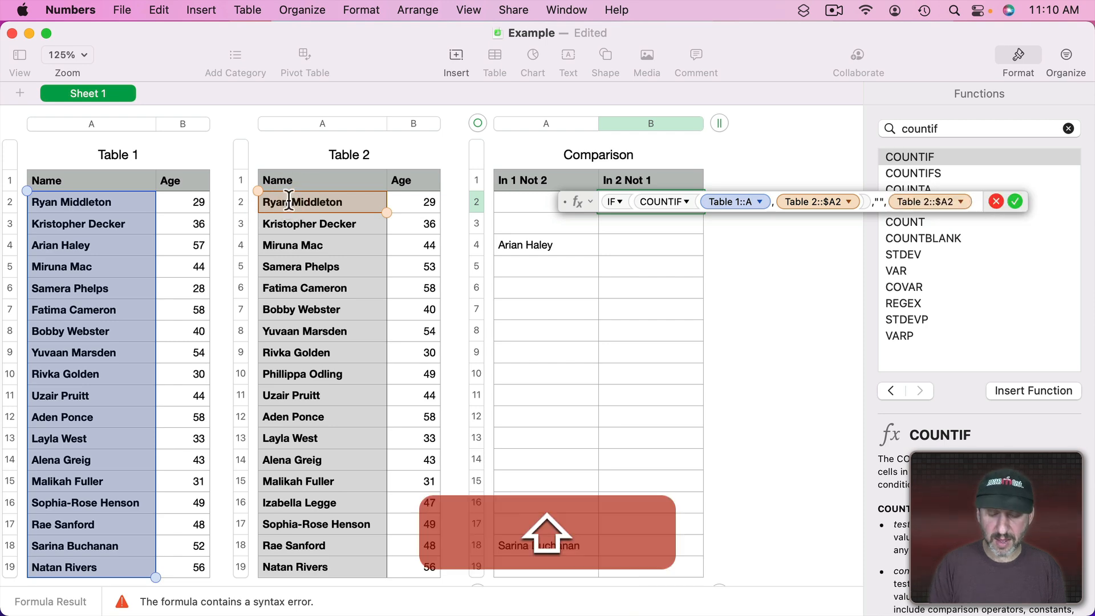
key("Return")
Copy the B2 formula into all body cells of column B in the Comparison table
left_click(641, 200)
key("super+c")
key("super+c")
left_click(623, 120)
key("super+v")
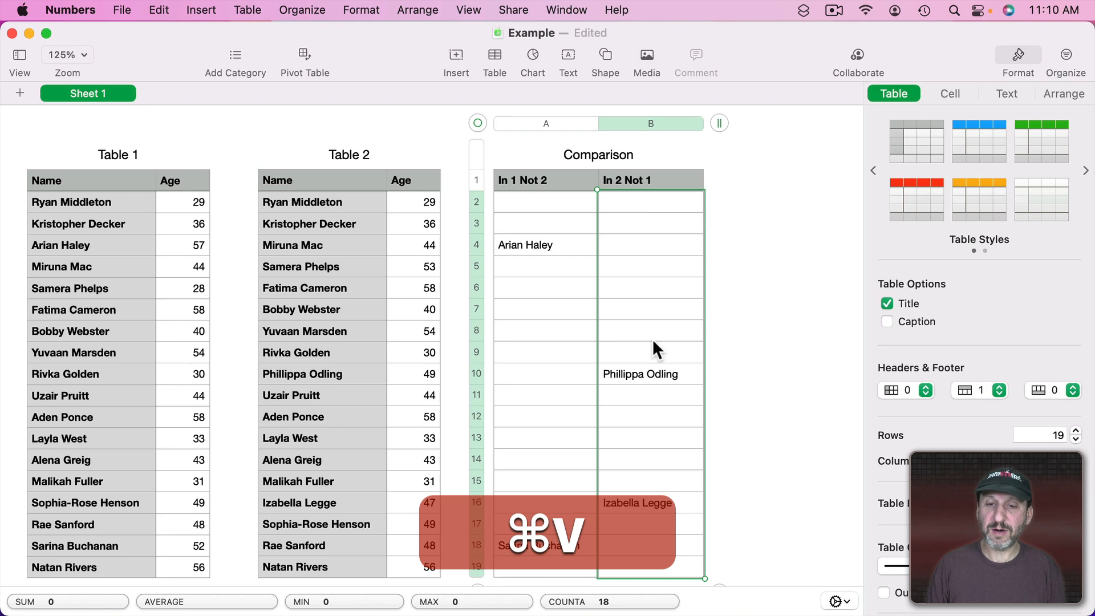
Examine the formulas in Comparison cells A4 and B10 and the matching name cells in Table 1 and Table 2
scroll(535, 227, "left", 1)
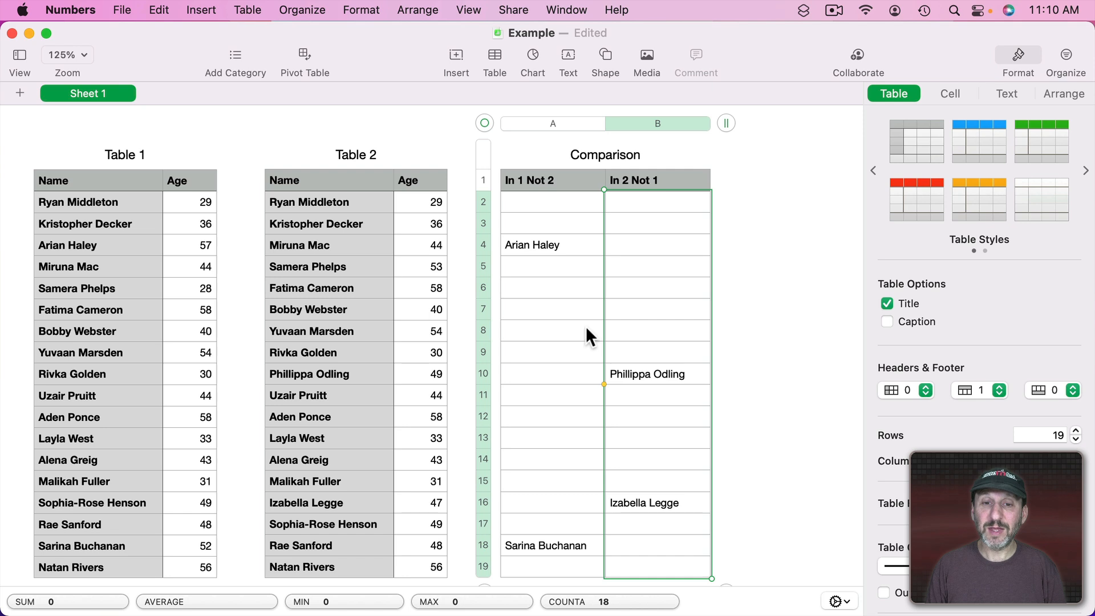
left_click(541, 246)
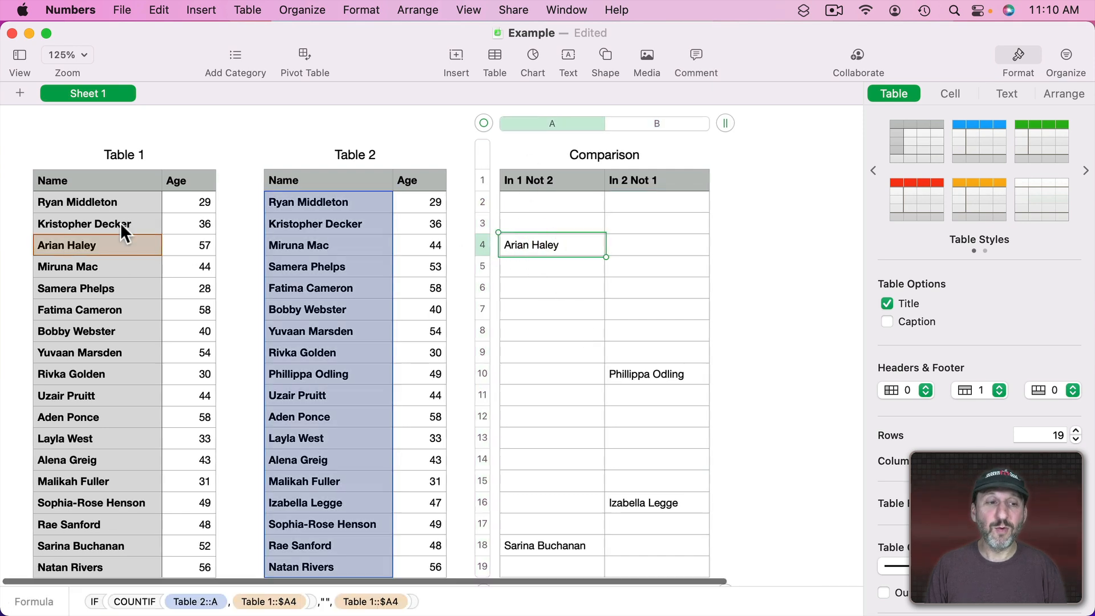
left_click(90, 245)
left_click(646, 371)
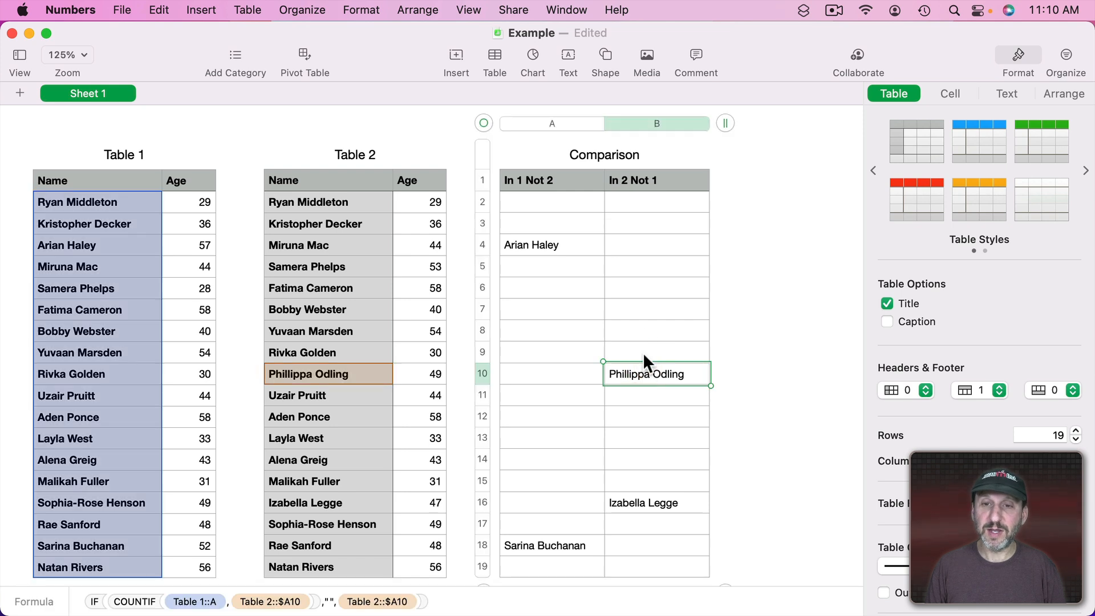
left_click(306, 374)
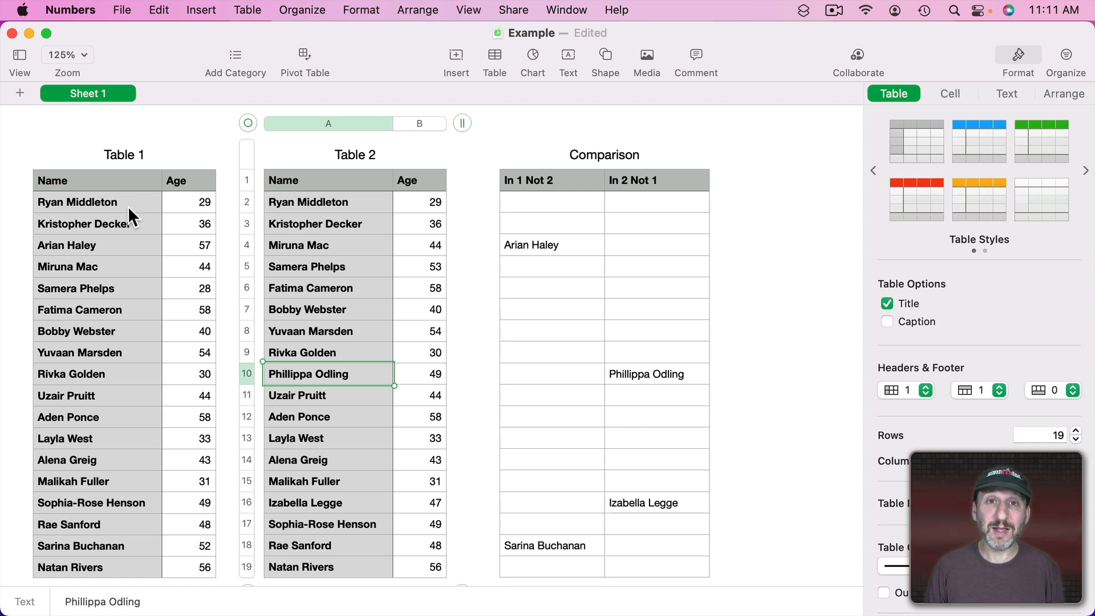
Add a conditional highlighting rule to Table 1 cell A4: Text is Comparison::A4, styled as Red Text
left_click(102, 247)
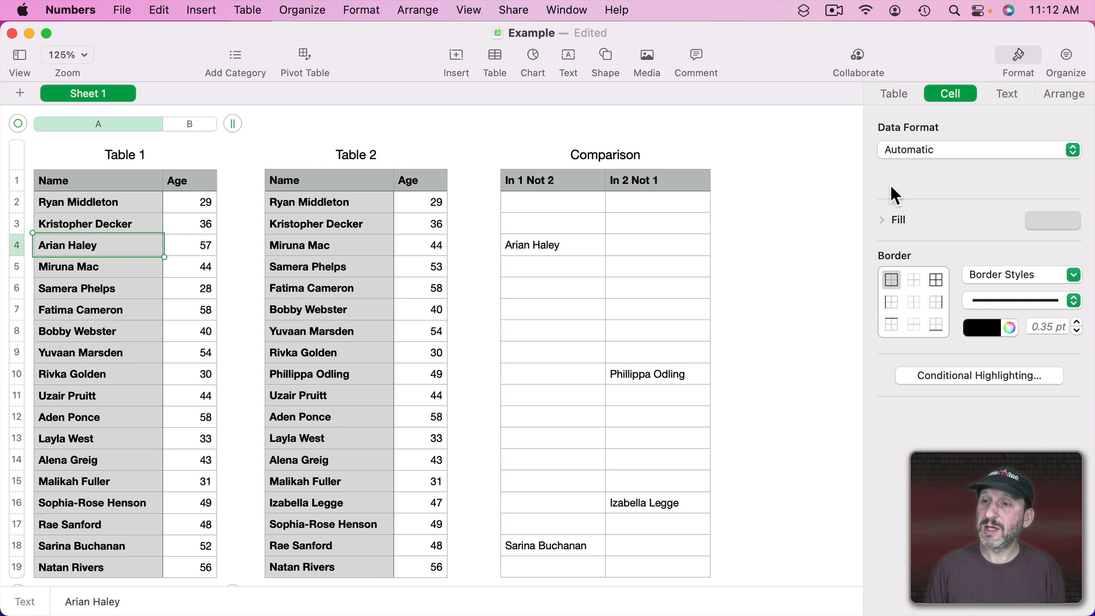
left_click(961, 377)
left_click(915, 125)
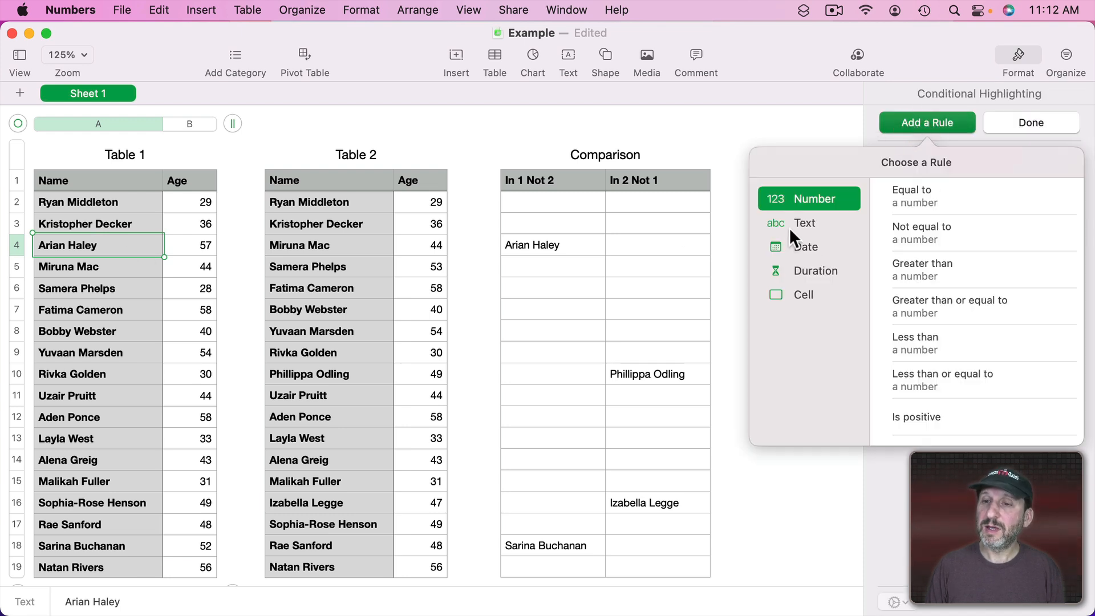
left_click(792, 226)
left_click(895, 204)
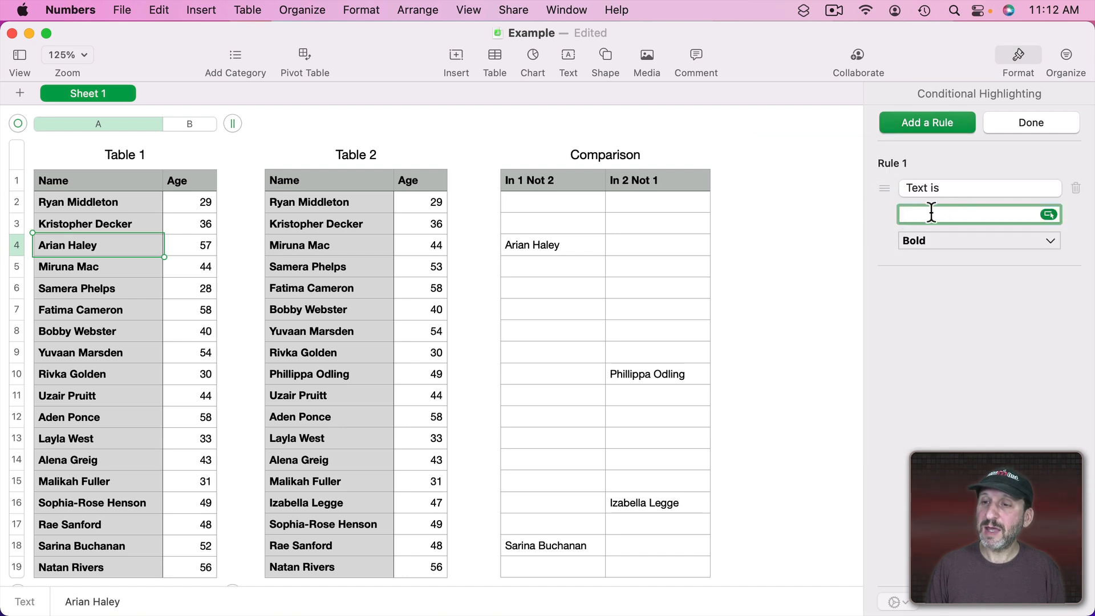
left_click(1048, 214)
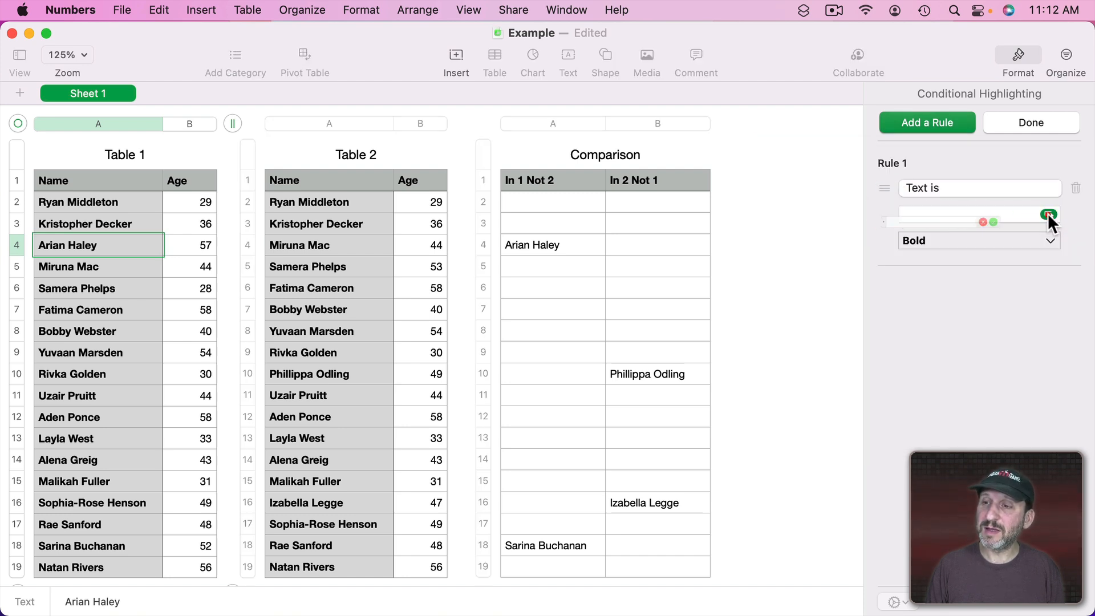
left_click(535, 241)
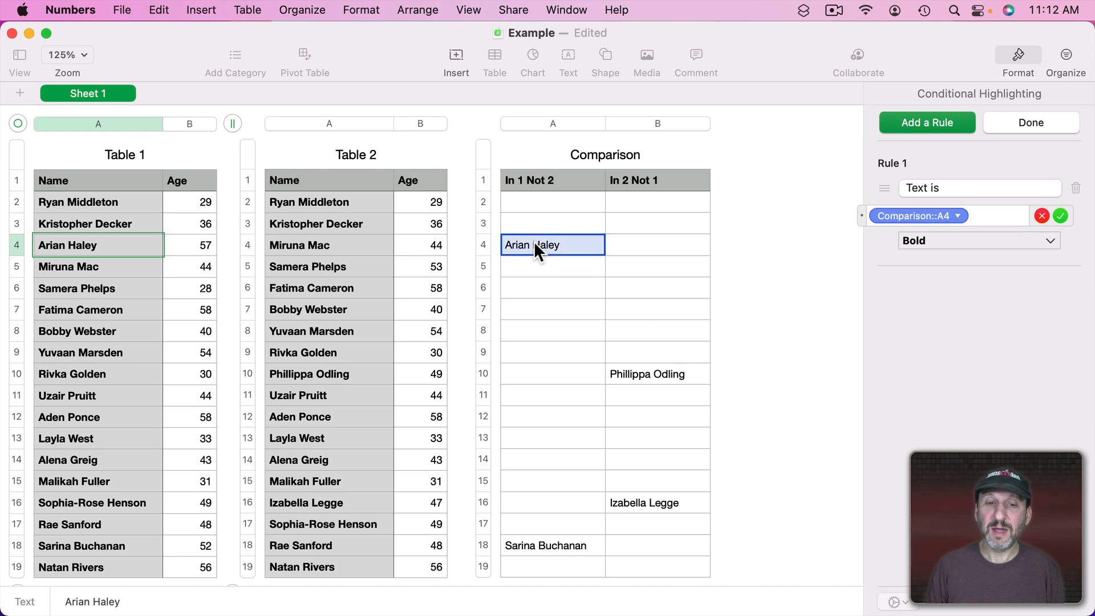
left_click(929, 241)
left_click(929, 244)
left_click(933, 350)
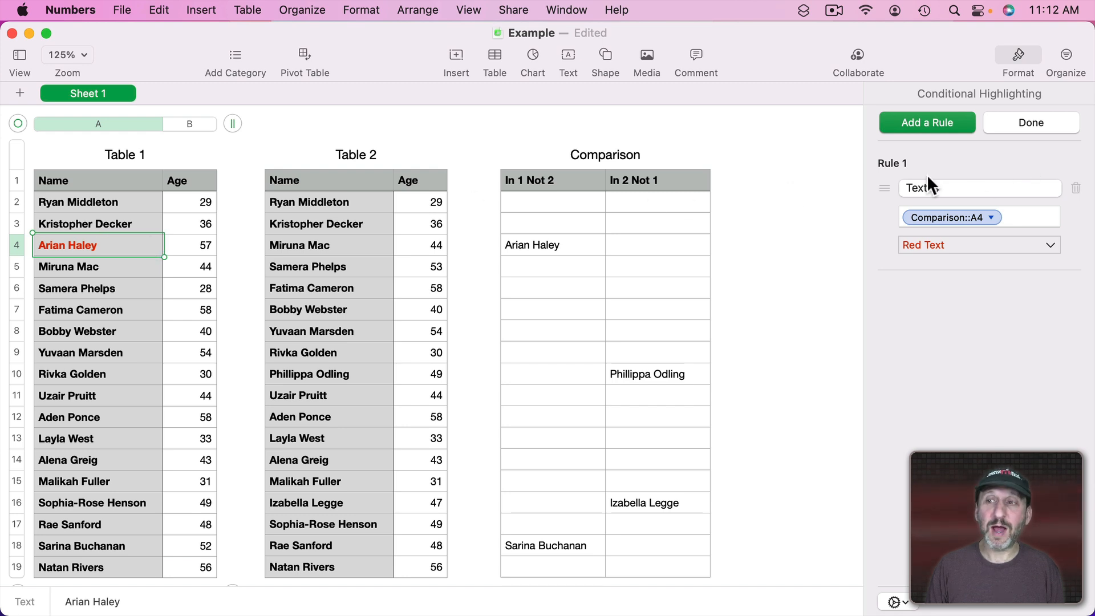
left_click(1003, 126)
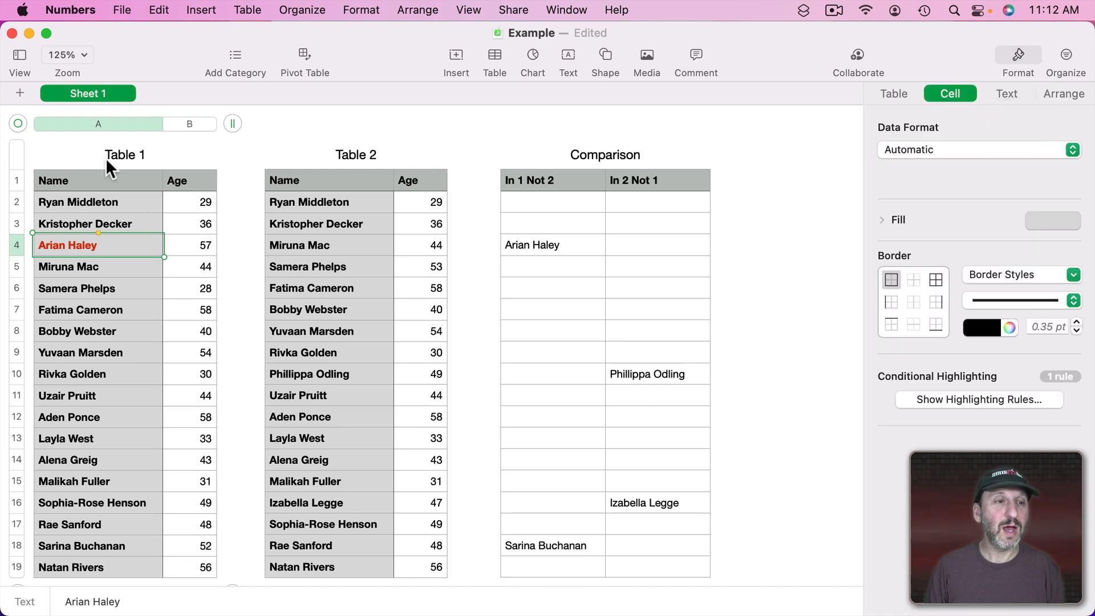
Extend the highlighting rule to all body cells of column A in Table 1 by combining the rules
left_click(109, 121)
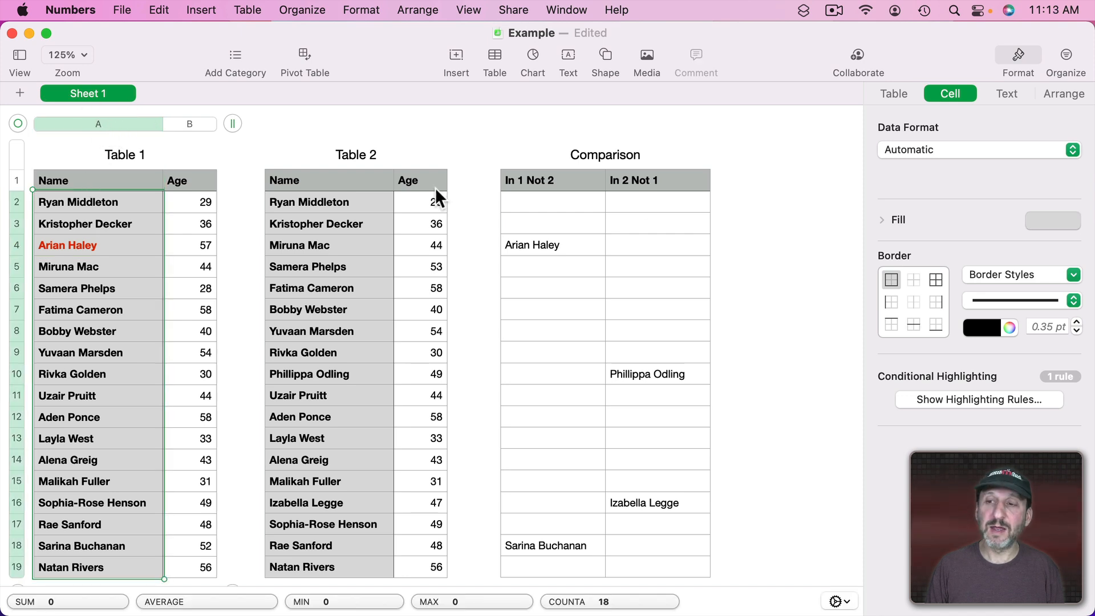
left_click(968, 406)
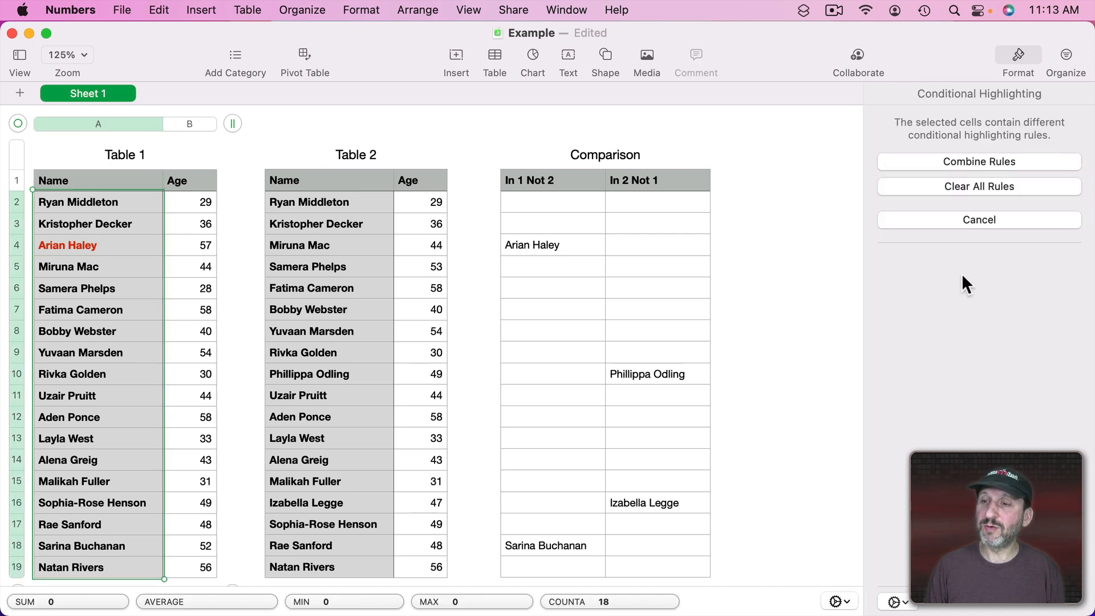
left_click(925, 162)
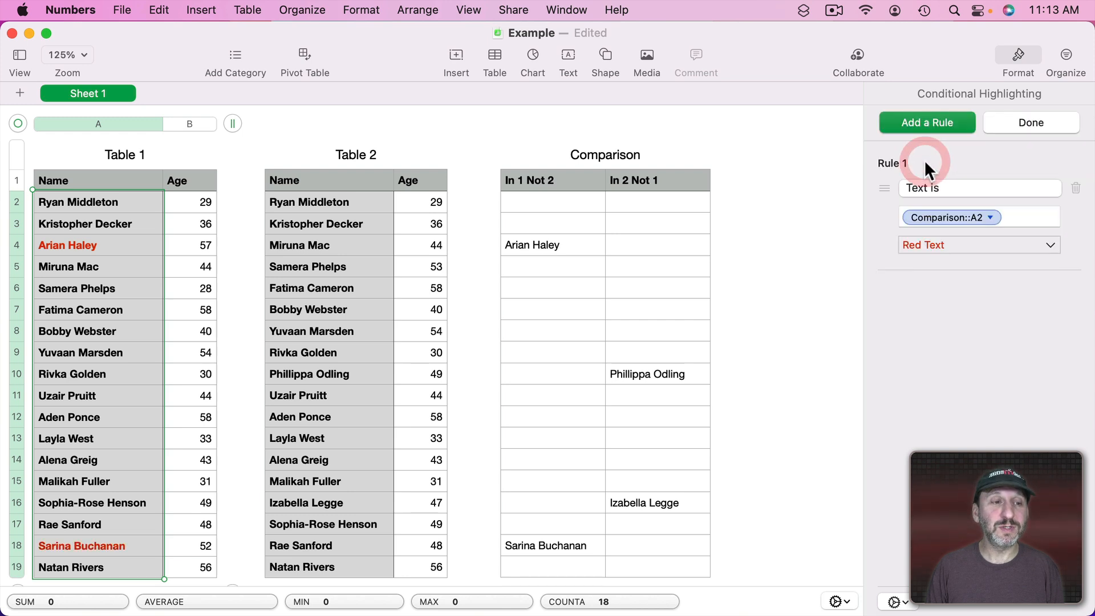
left_click(1027, 115)
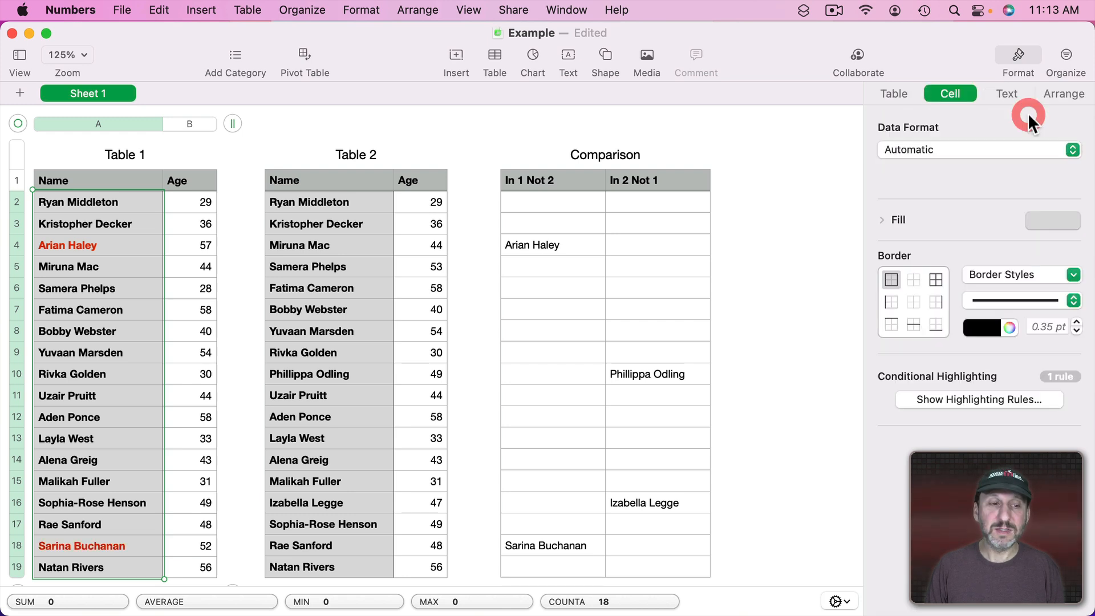
Check name cell A18 in Table 1 and inspect the highlighting rule of cell A7
left_click(64, 544)
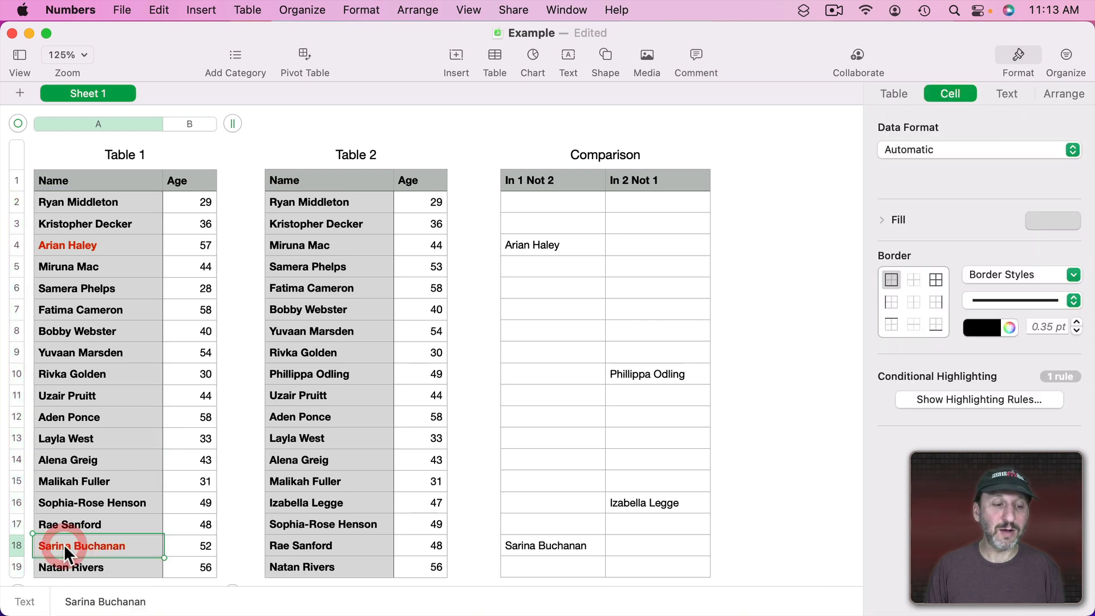
left_click(73, 307)
left_click(946, 396)
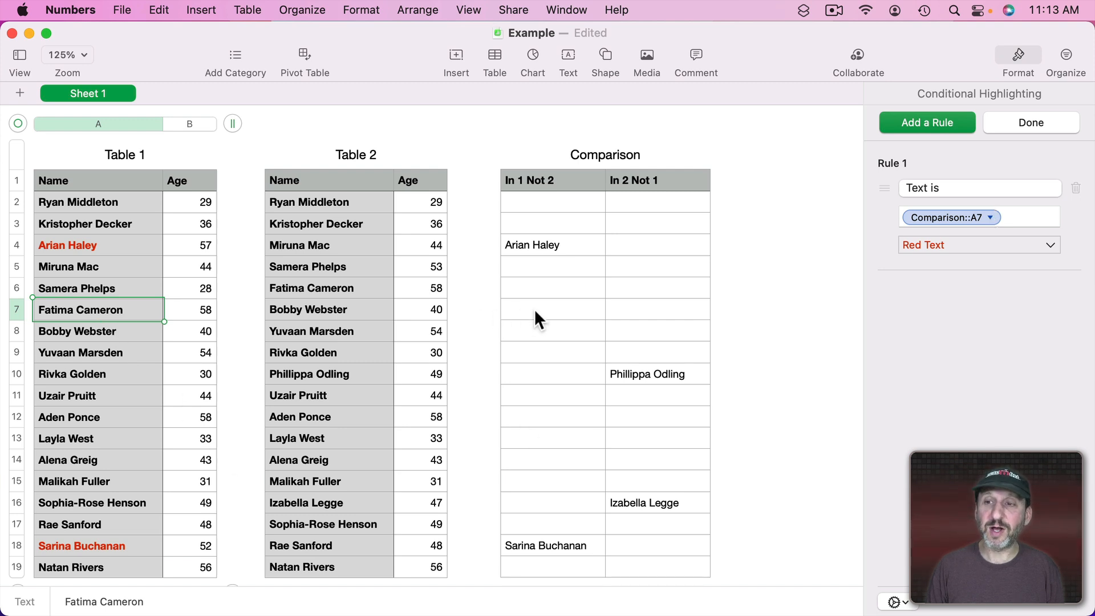
left_click(1026, 123)
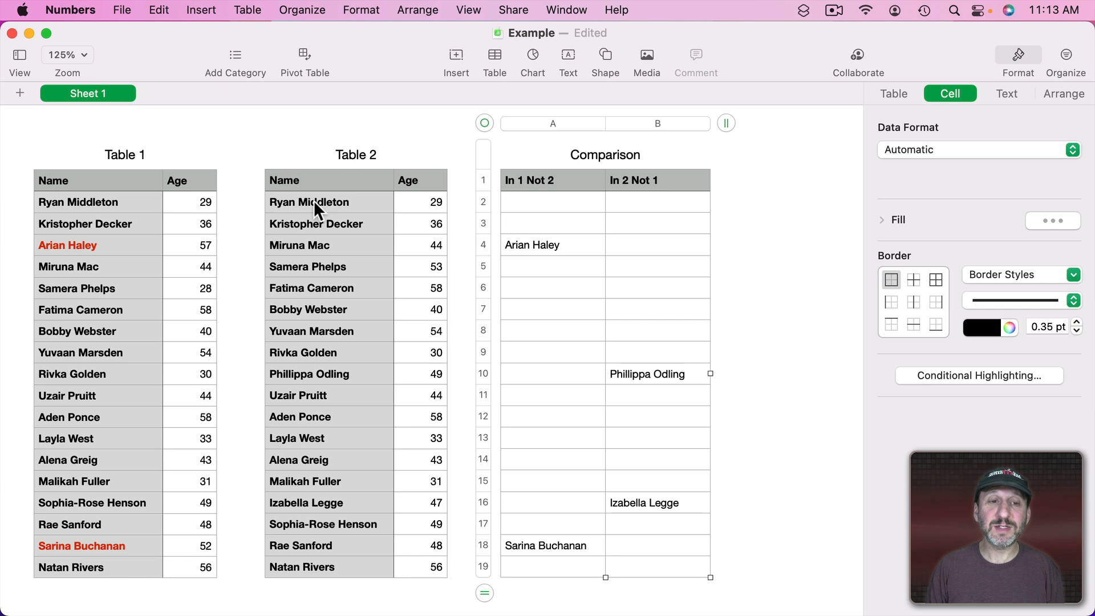
Add a conditional highlighting rule to Table 2 cell A2: Text is Comparison::B2, styled as Red Text
left_click(313, 201)
left_click(935, 377)
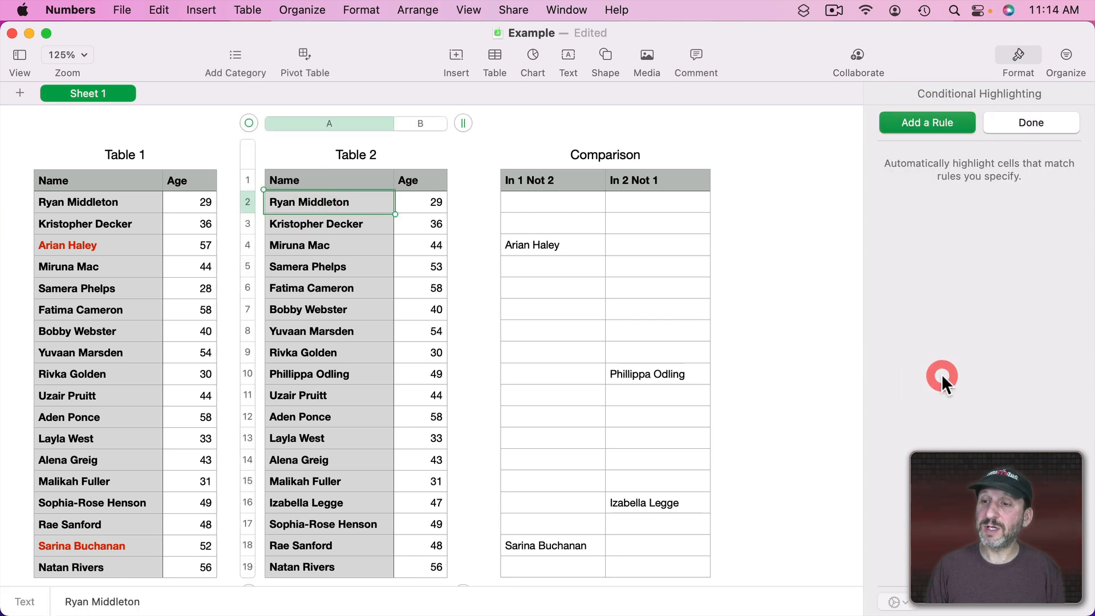
left_click(937, 123)
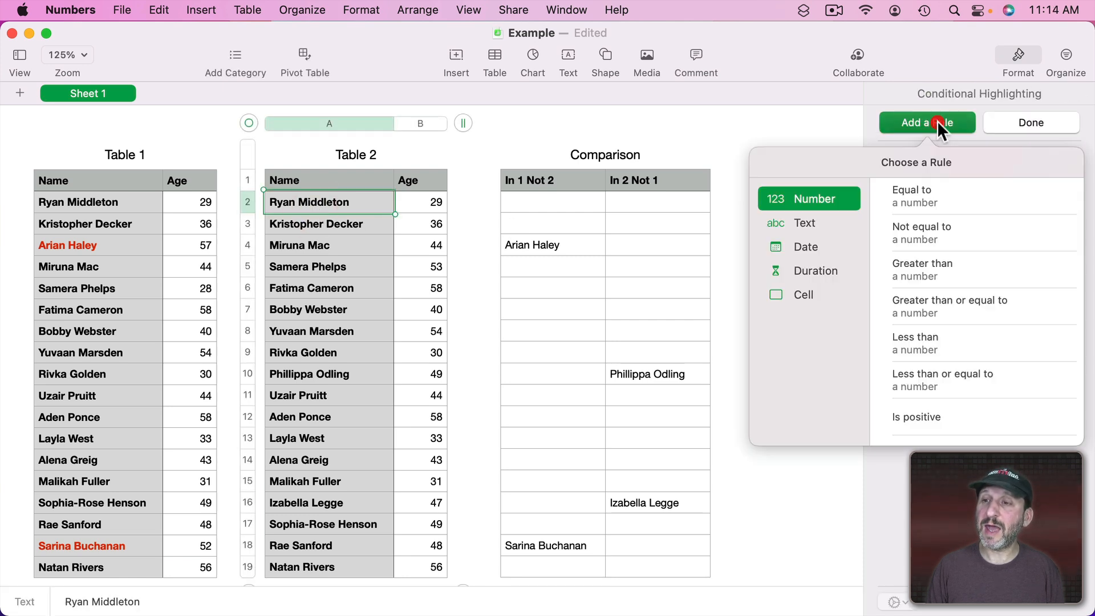
left_click(822, 225)
left_click(909, 194)
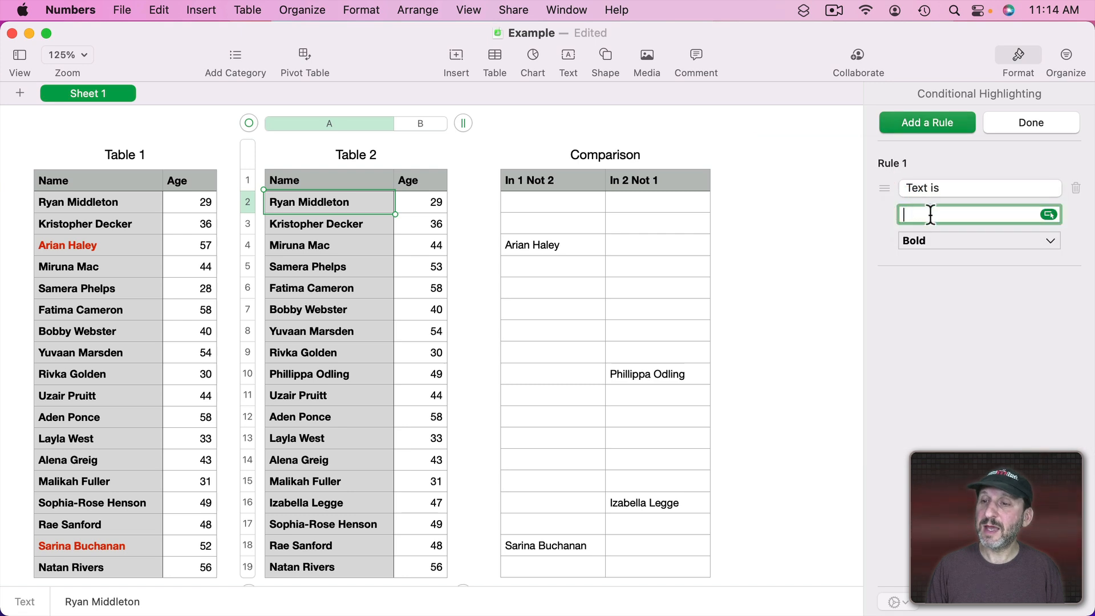
left_click(1048, 214)
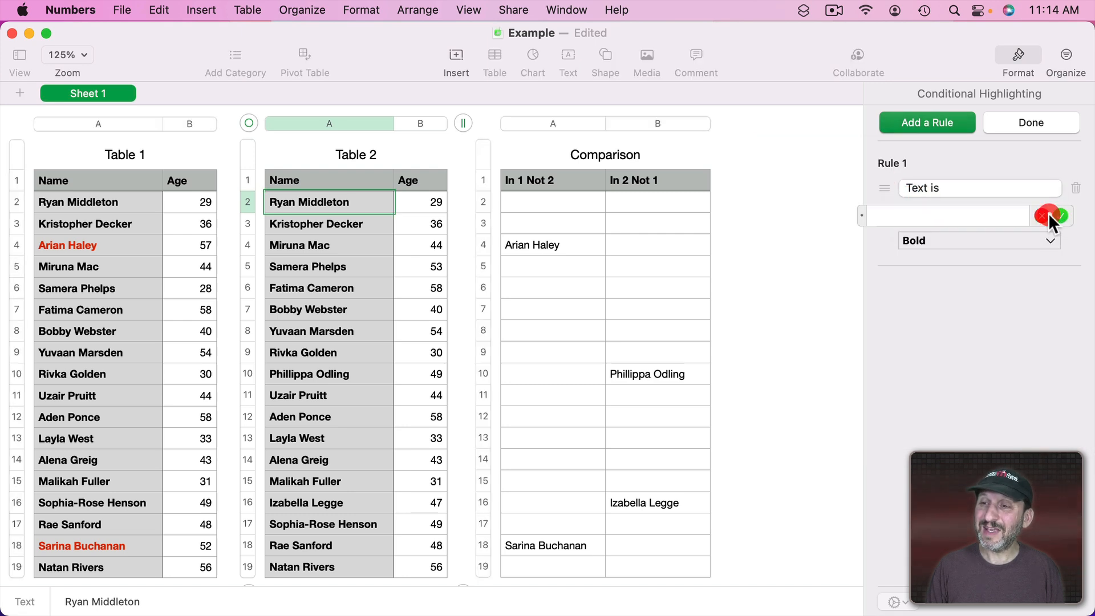
left_click(641, 203)
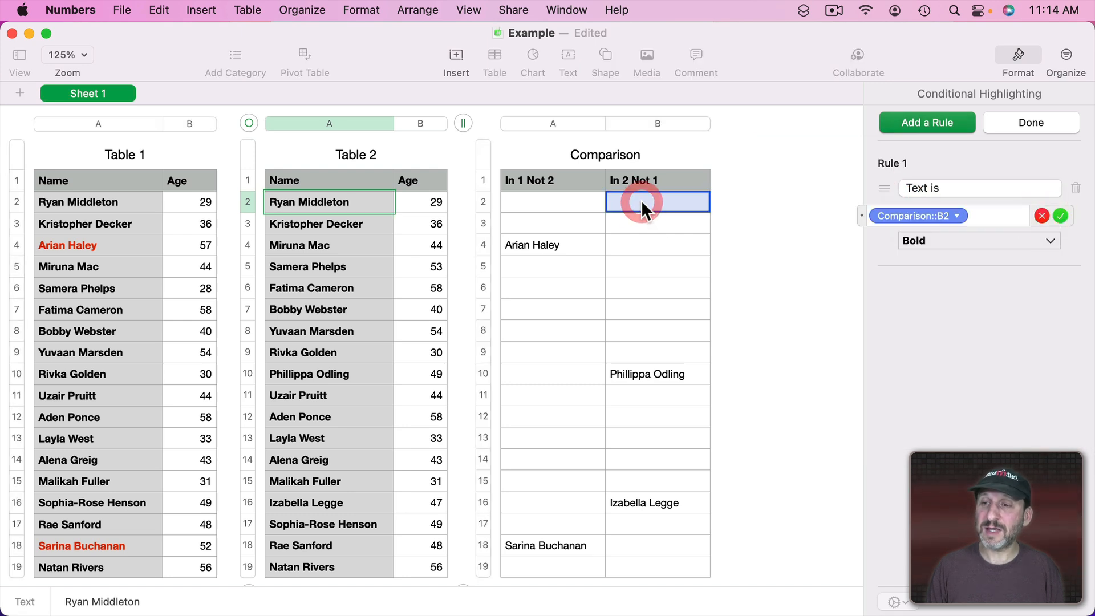
left_click(939, 236)
left_click(932, 343)
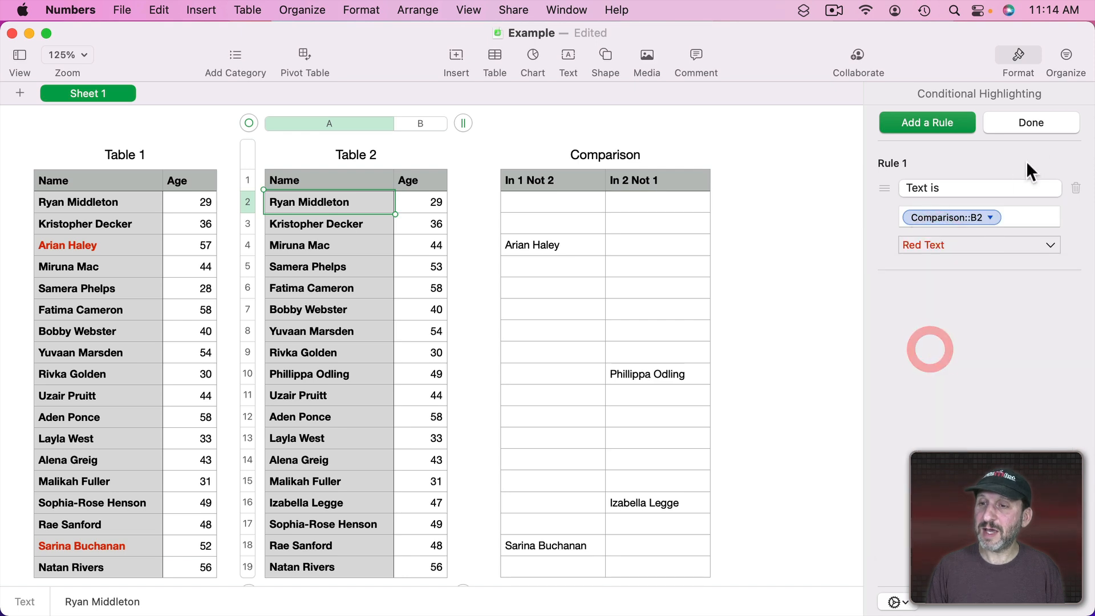
left_click(1031, 124)
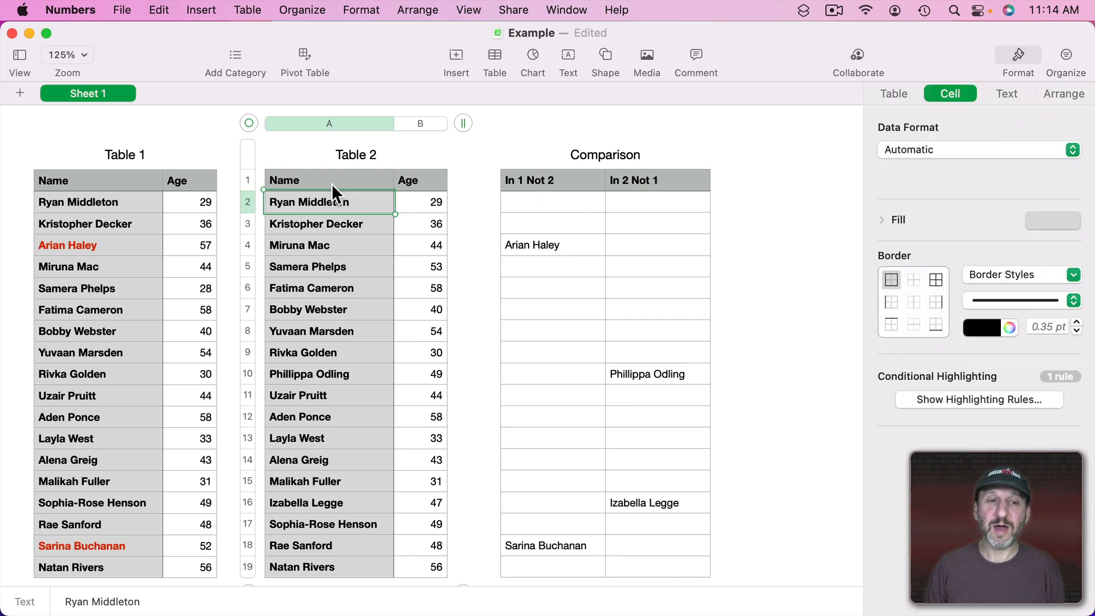
Extend the highlighting rule to all body cells of column A in Table 2 by combining the rules
left_click(330, 123)
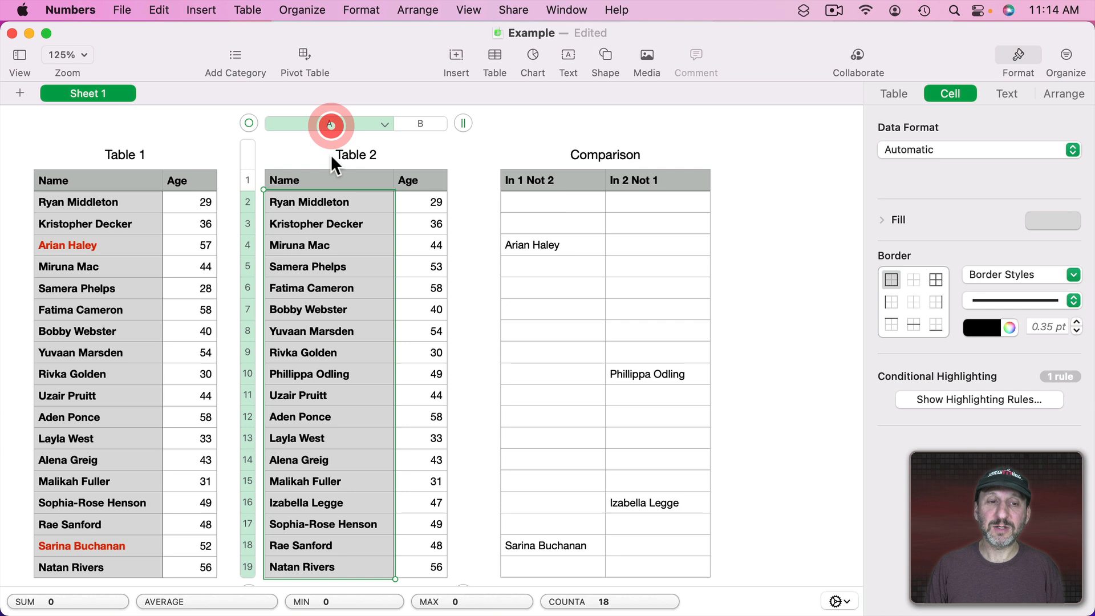
left_click(968, 401)
left_click(960, 161)
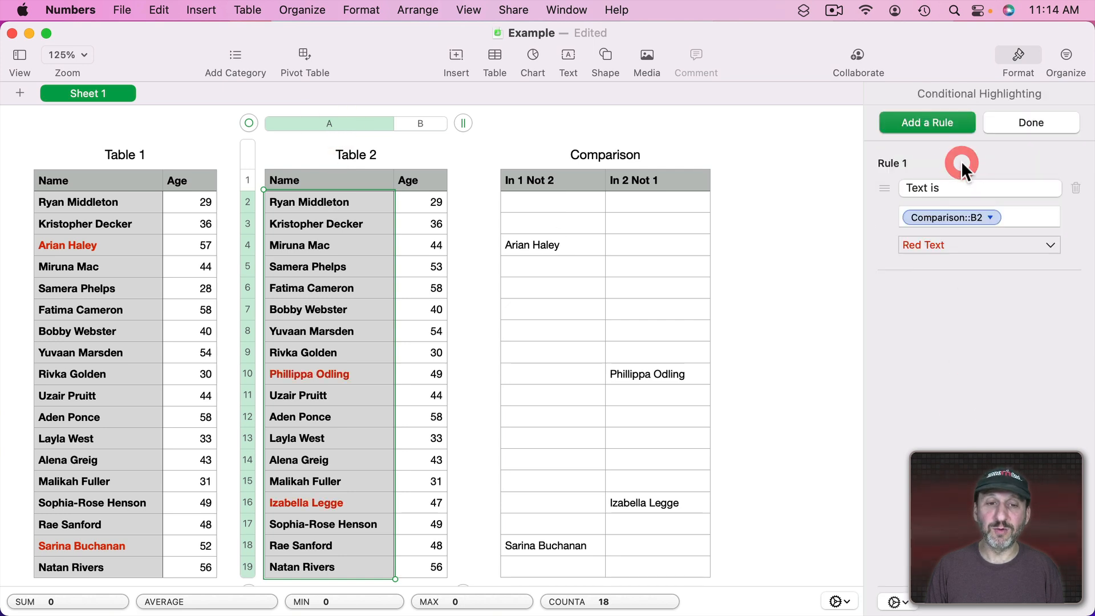
Check the highlighting rules of Table 2 cells A10 and A16 and the formula in Comparison cell A3
left_click(342, 374)
left_click(327, 504)
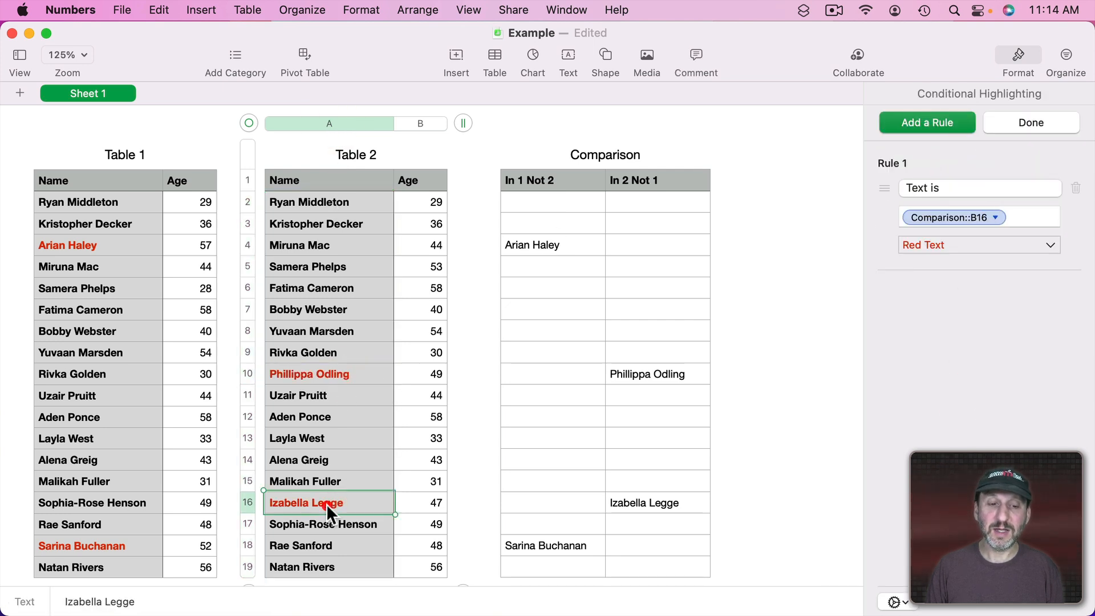
left_click(551, 222)
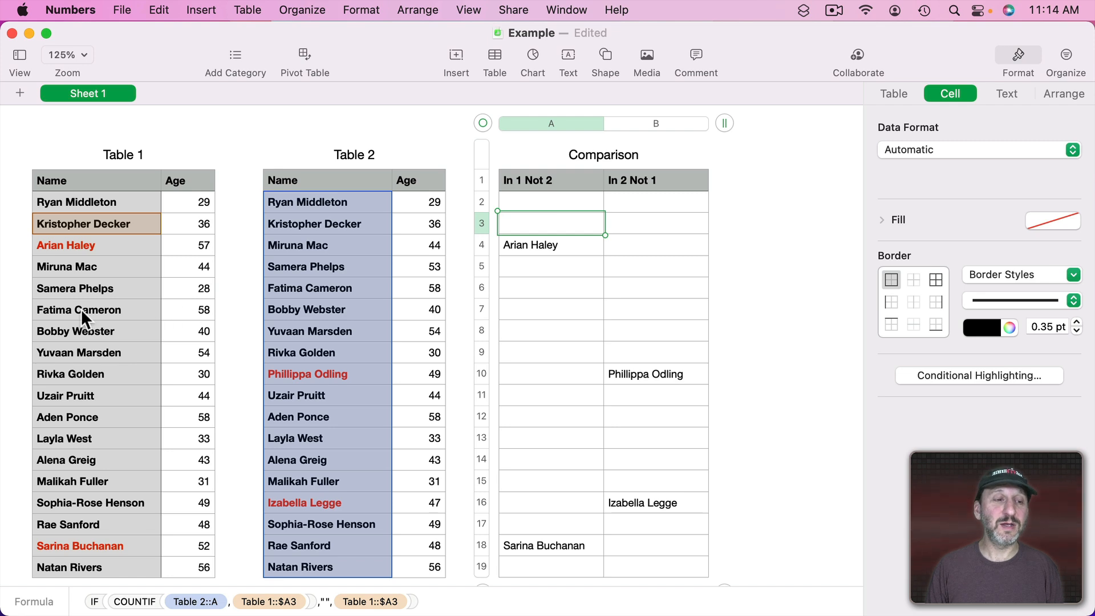
Try removing the last two letters of the first name in Table 1 cell A8, and undo the edit
left_click(56, 327)
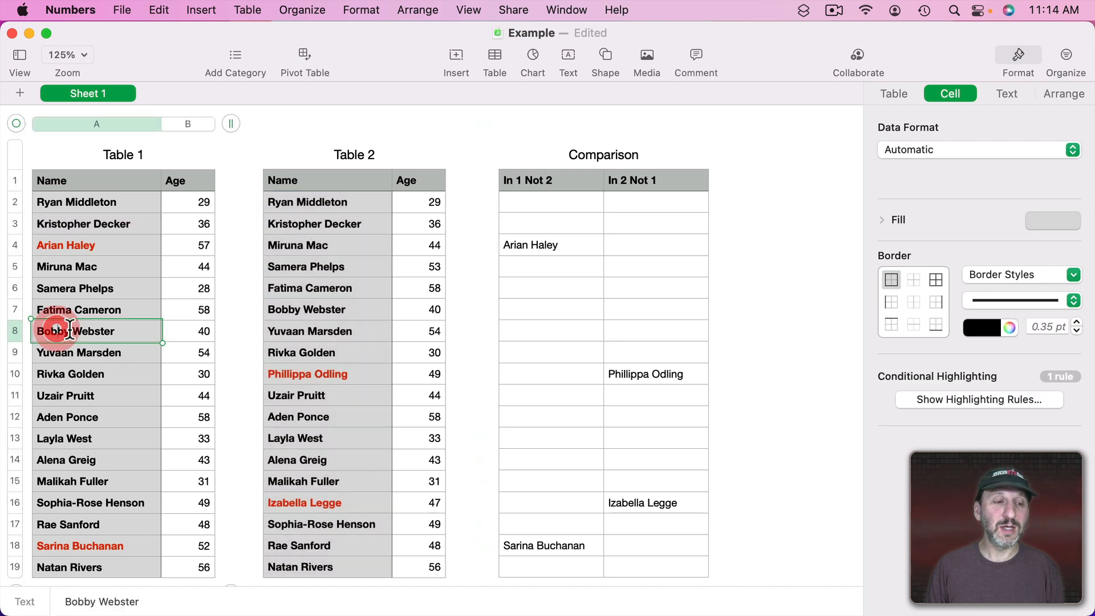
left_click(69, 331)
key("BackSpace")
key("BackSpace")
key("Return")
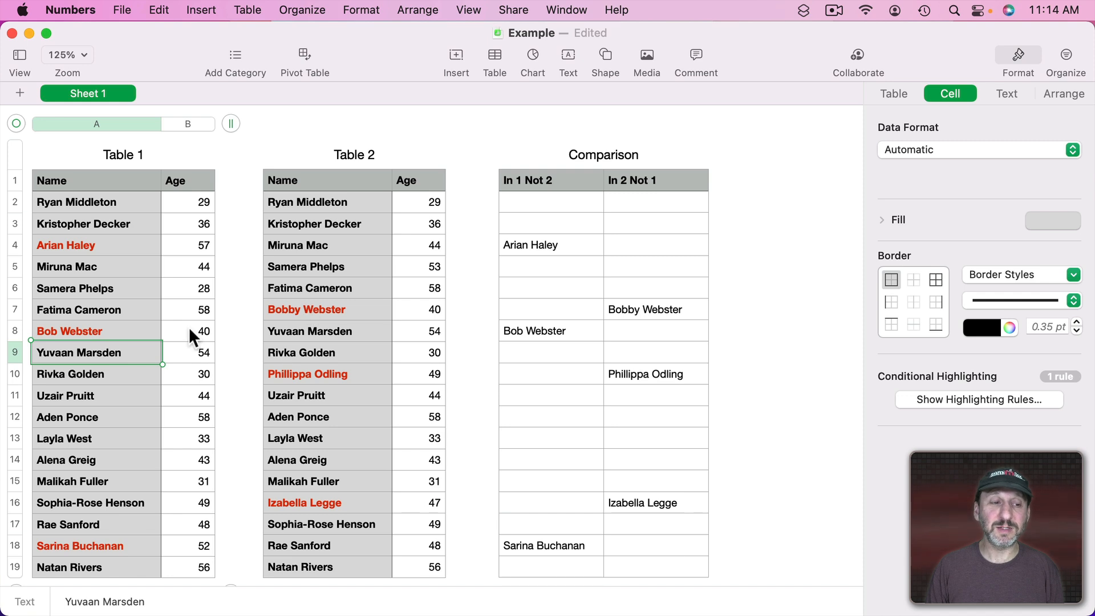
key("super+z")
left_click(570, 224)
left_click_drag(525, 126, 484, 116)
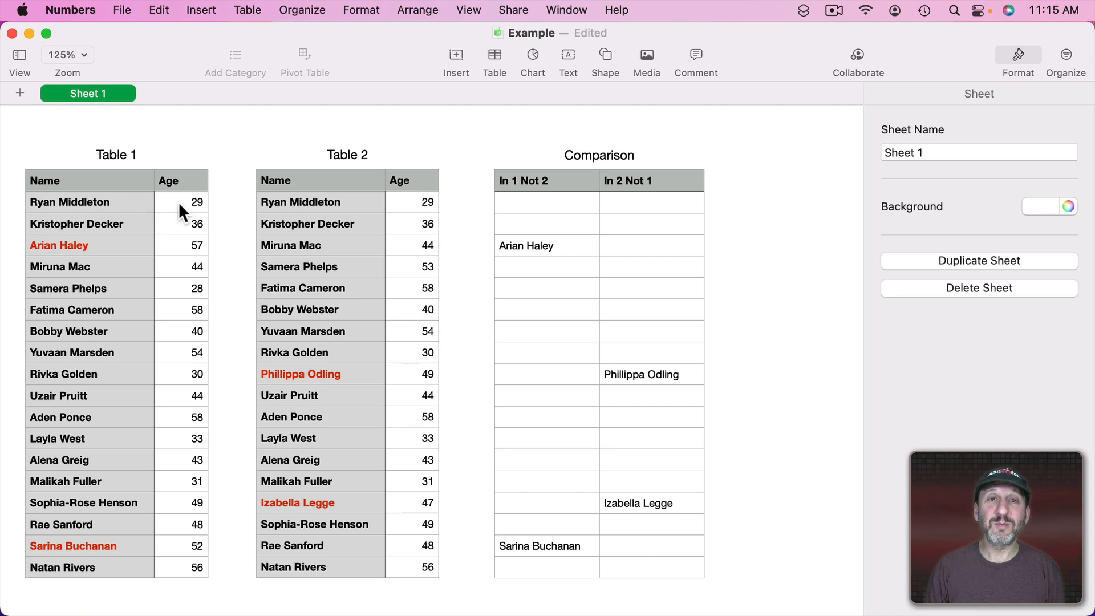
Clear the formula in Comparison cell A2 and look up the COUNTIFS function in the function list
double_click(533, 205)
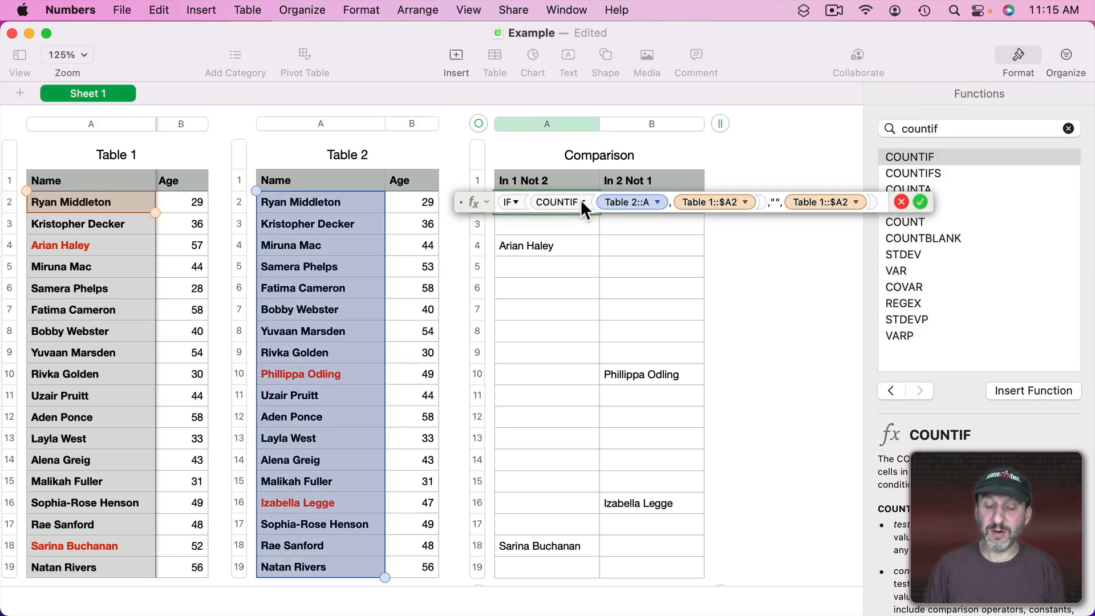
key("super+a")
key("super+BackSpace")
left_click(964, 130)
type("s")
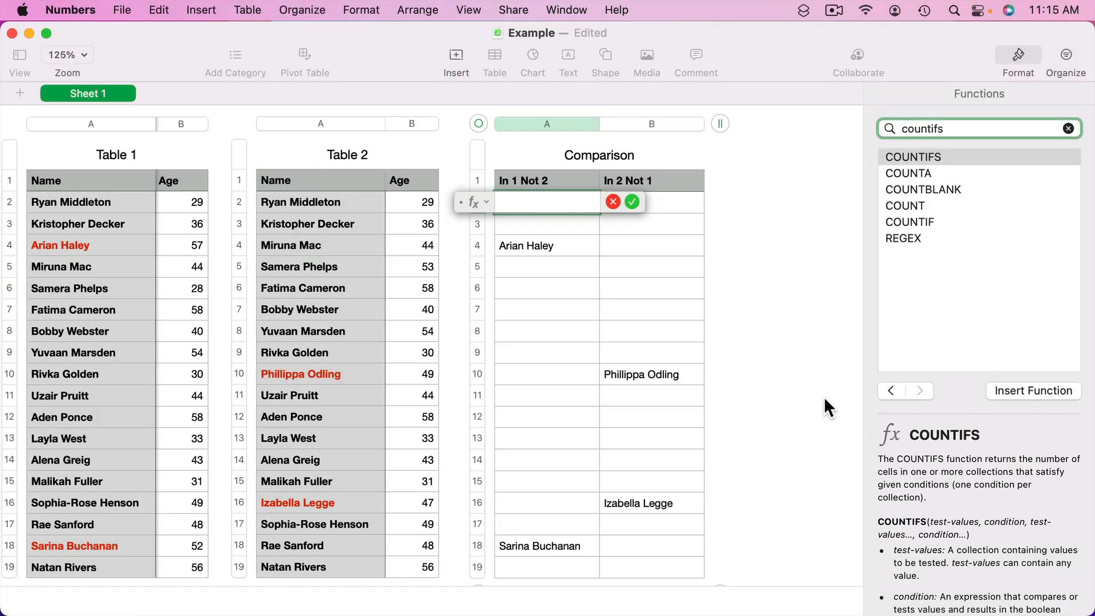
Begin the formula in Comparison cell A2 with IF(COUNTIFS( and the name condition Table 2::A, Table 1::$A2
left_click(512, 202)
type("IF(")
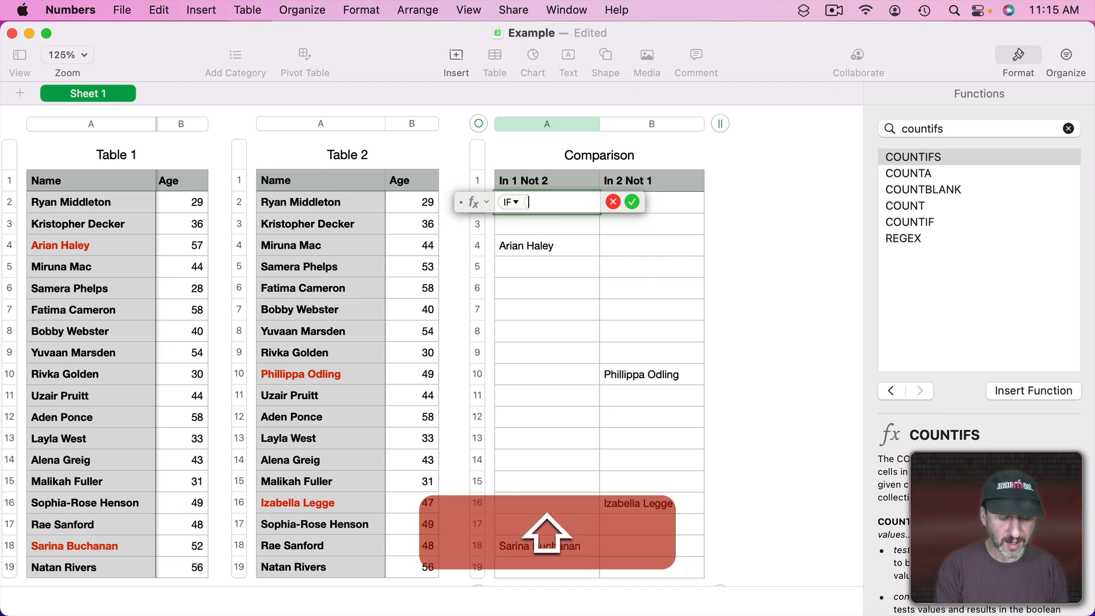
type("COUNTIFS")
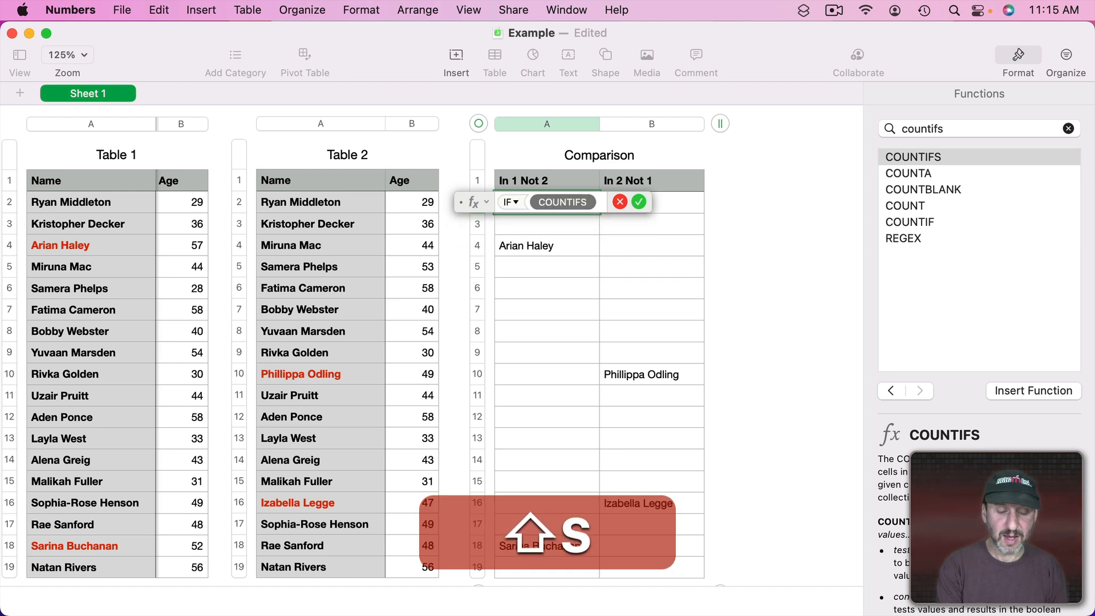
type("(")
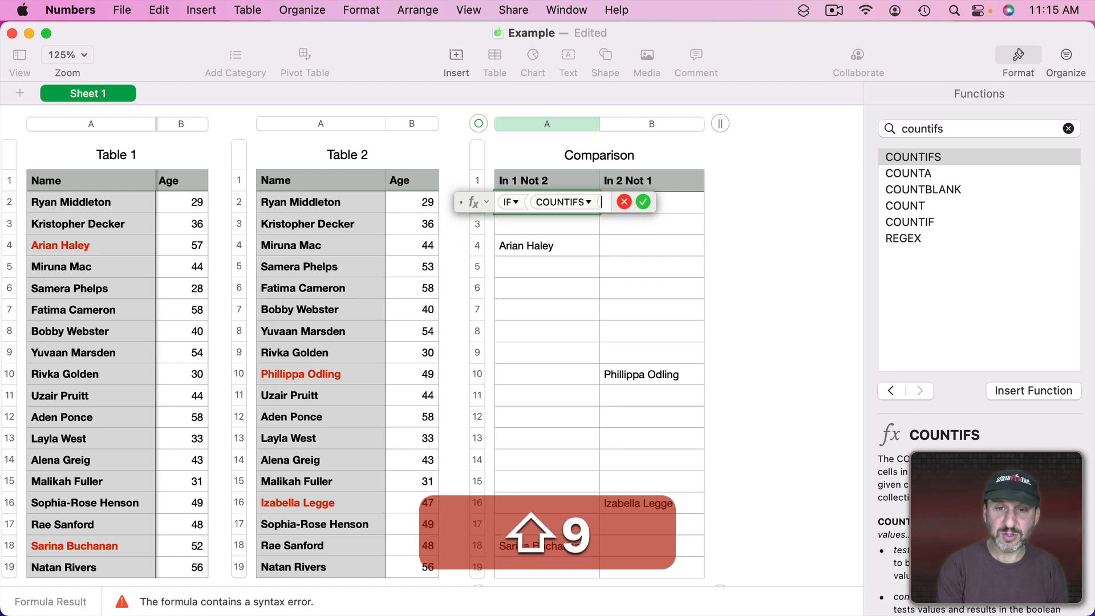
left_click(331, 123)
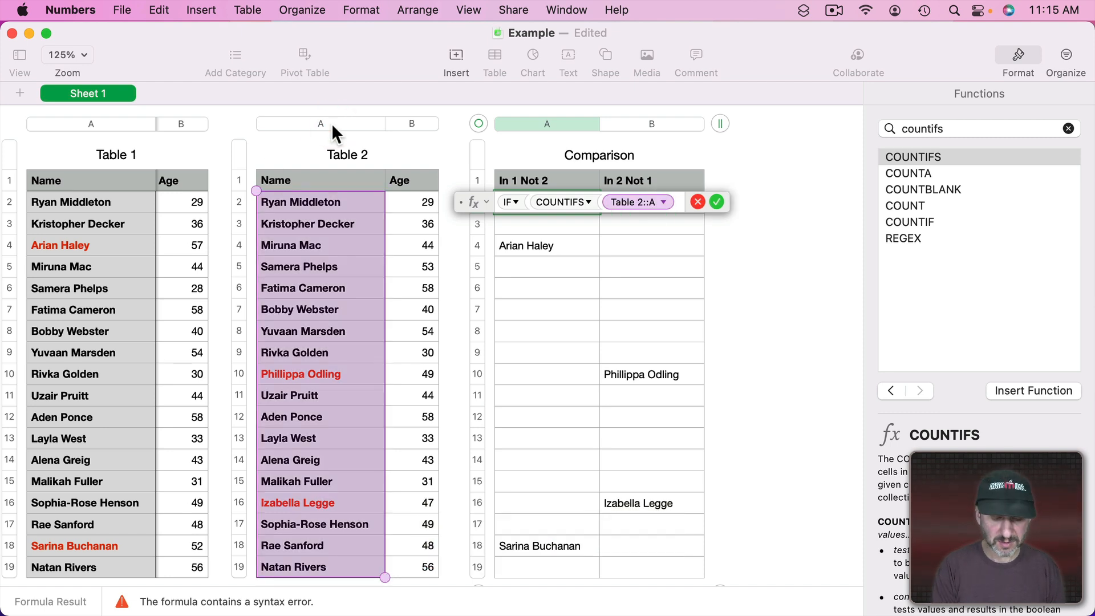
type(", Table 1::$A2")
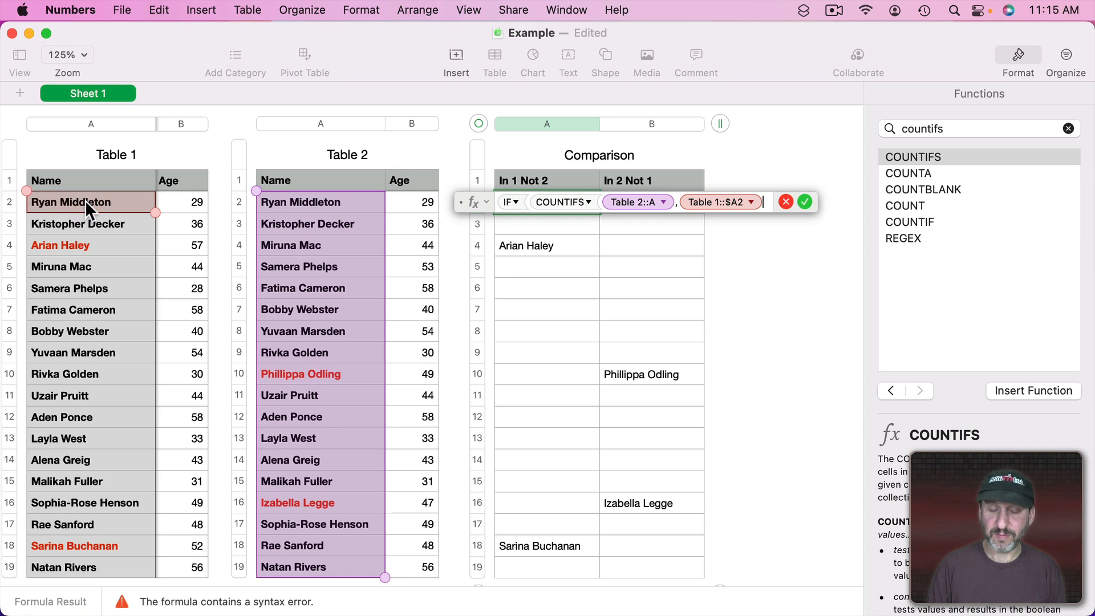
Add the age condition to COUNTIFS, testing Table 2::Age against Table 1 cell B2, and close the function
type(",")
left_click(409, 122)
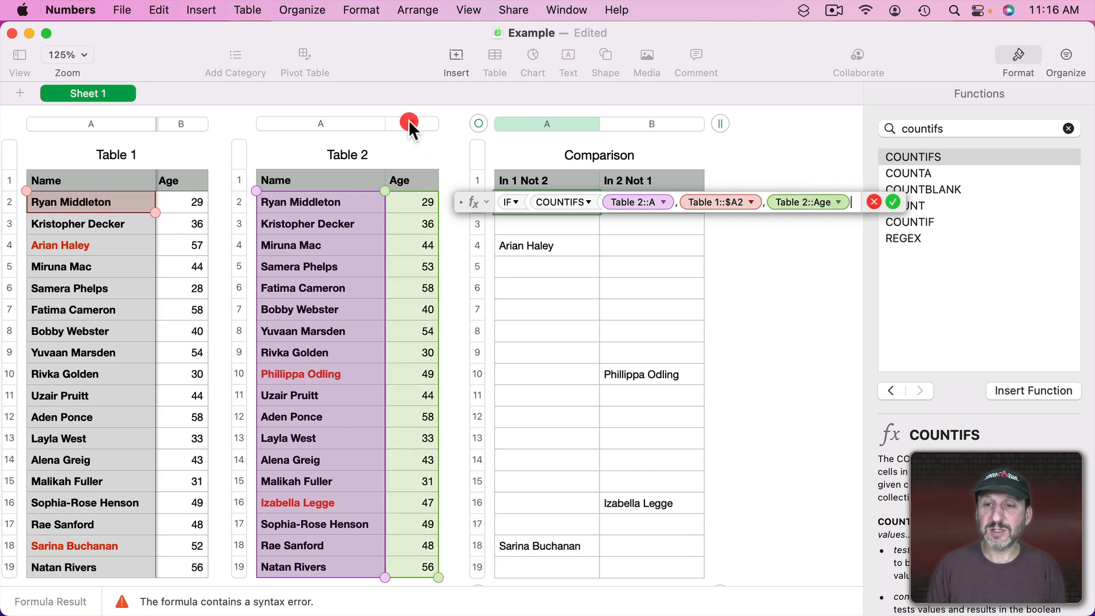
type(",")
left_click(182, 201)
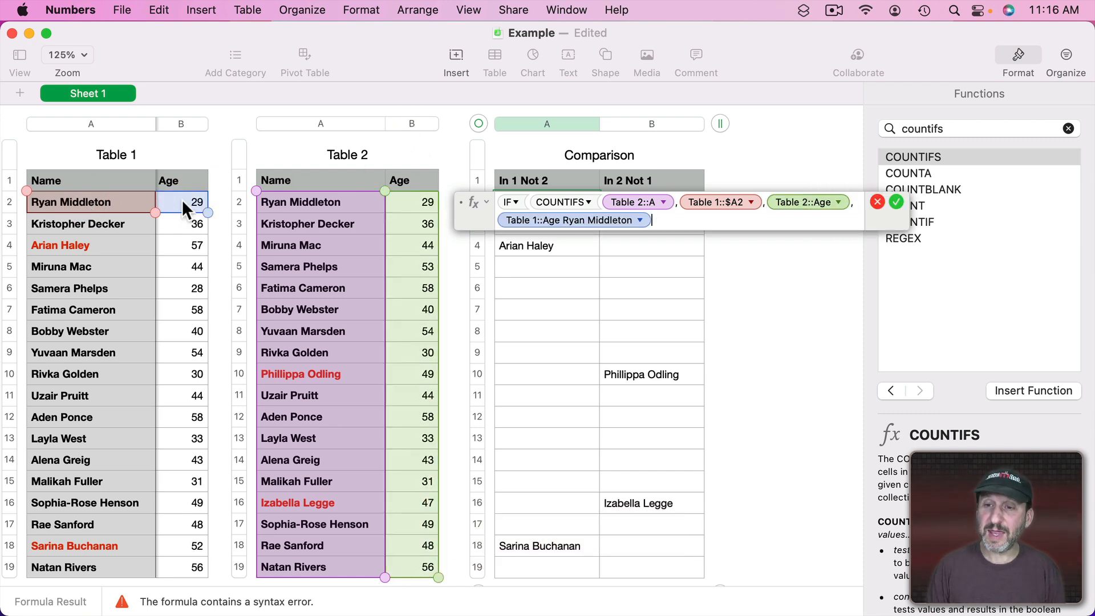
type(")")
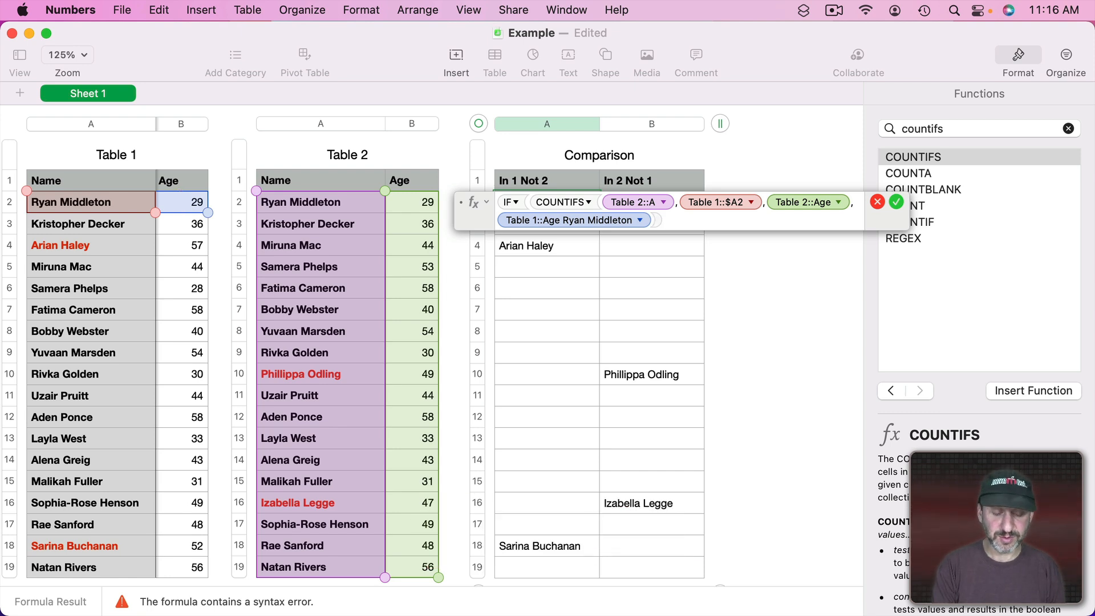
Finish the IF formula in Comparison cell A2 with "" as the true result and Table 1::$A2 as the false result
type(",\"\"")
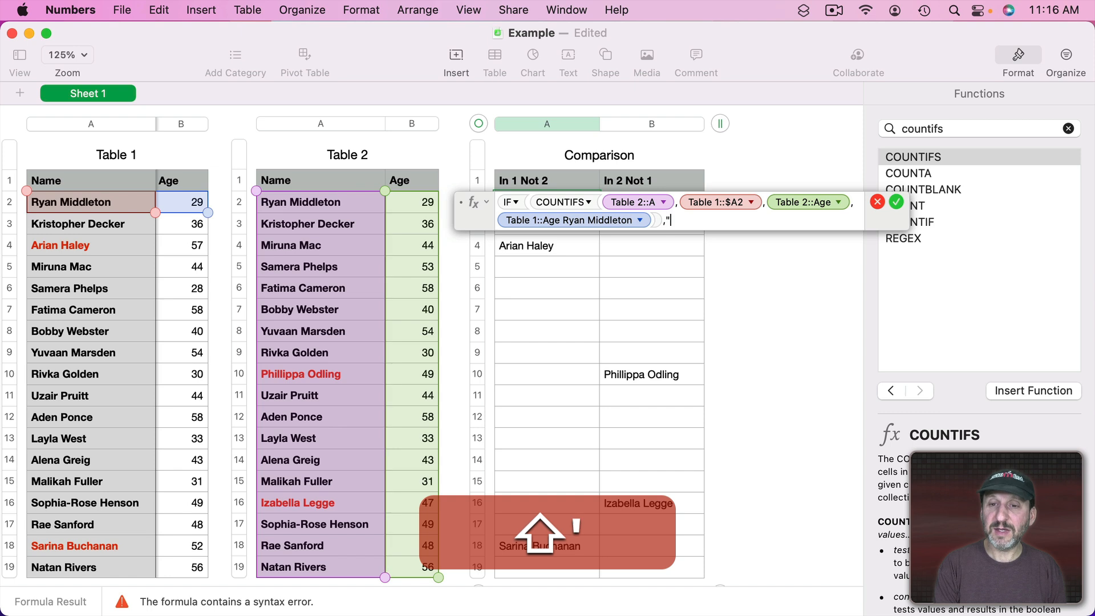
type(",")
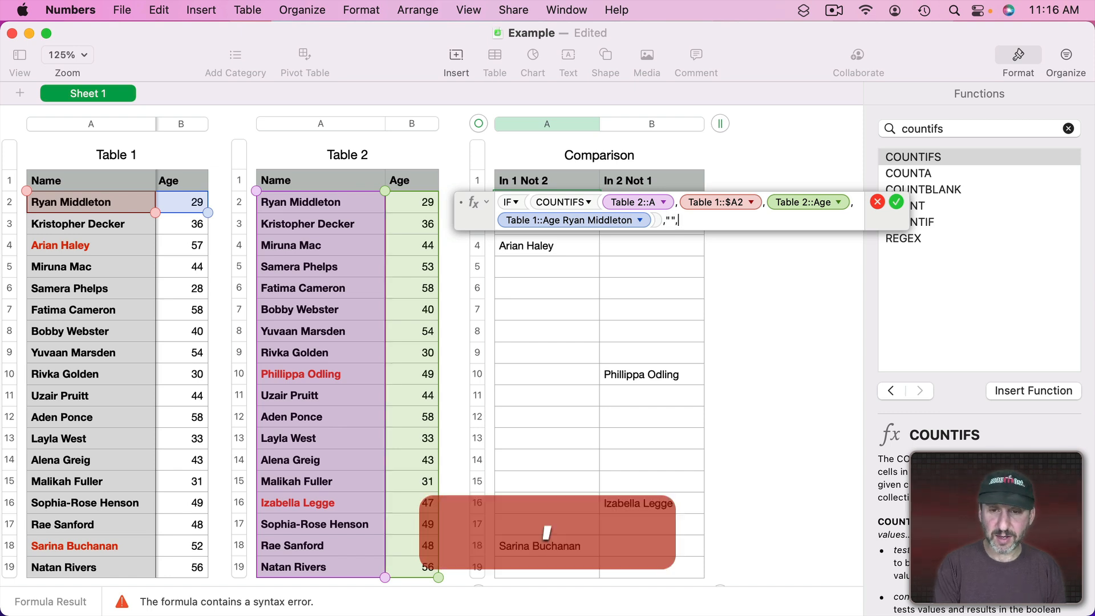
left_click(77, 202)
type(")")
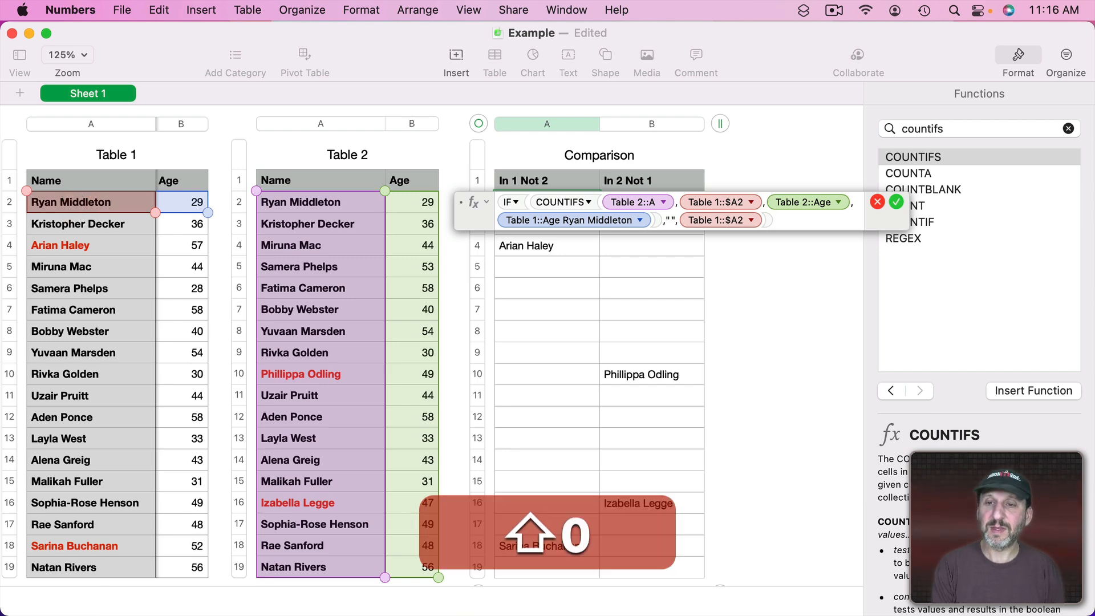
key("Return")
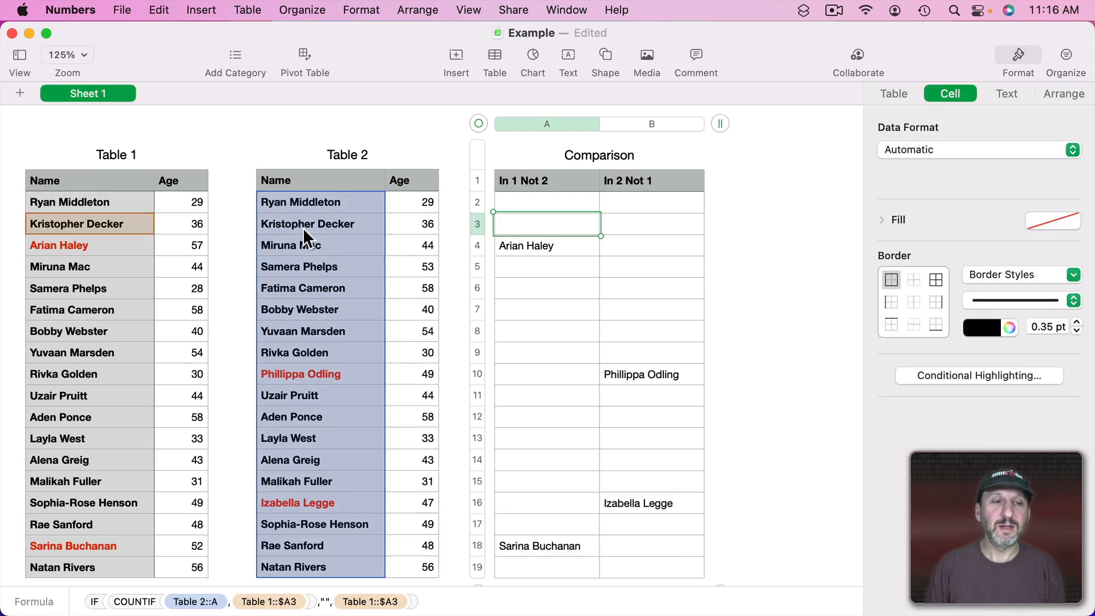
Copy the formula from Comparison cell A2 into all body cells of the In 1 Not 2 column
left_click(519, 200)
key("super+c")
left_click(539, 125)
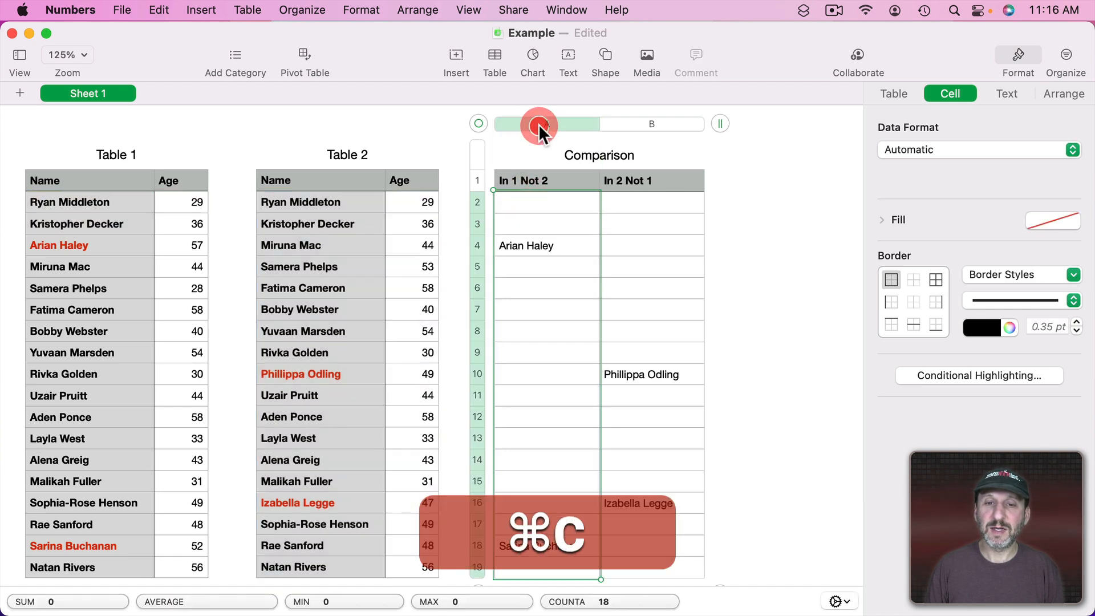
key("super+v")
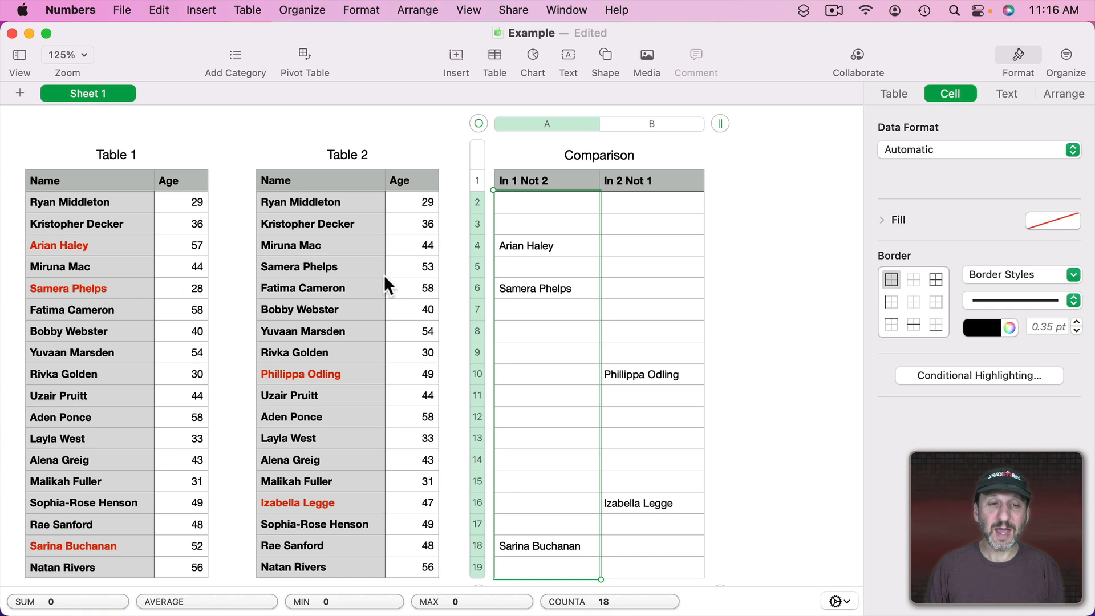
Compare the age in Table 2 cell B5 with the age in Table 1 cell B6
left_click(401, 268)
left_click(183, 289)
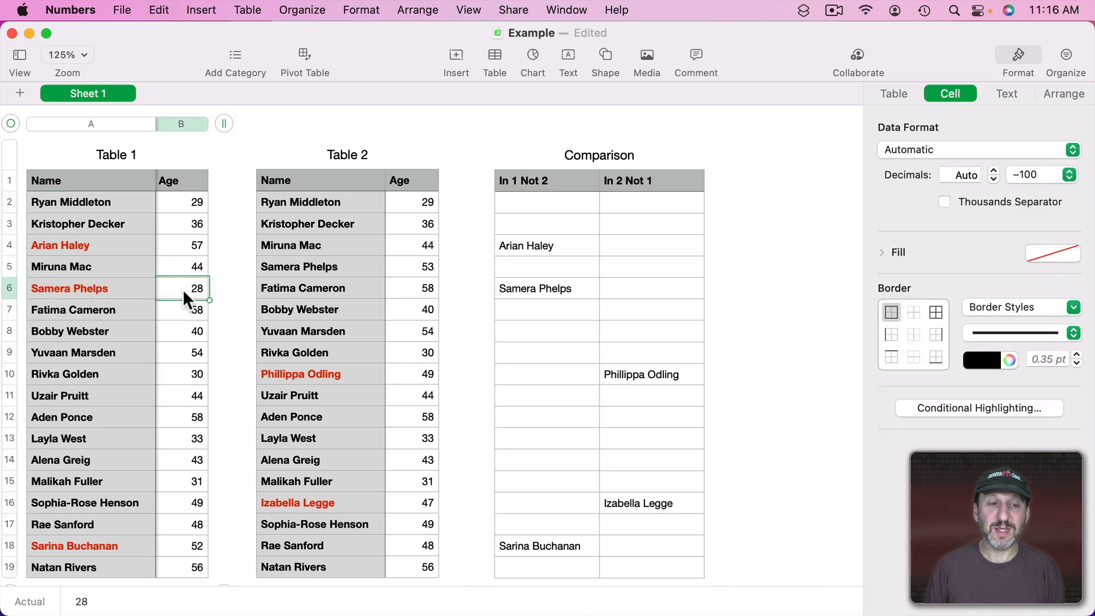
left_click(413, 266)
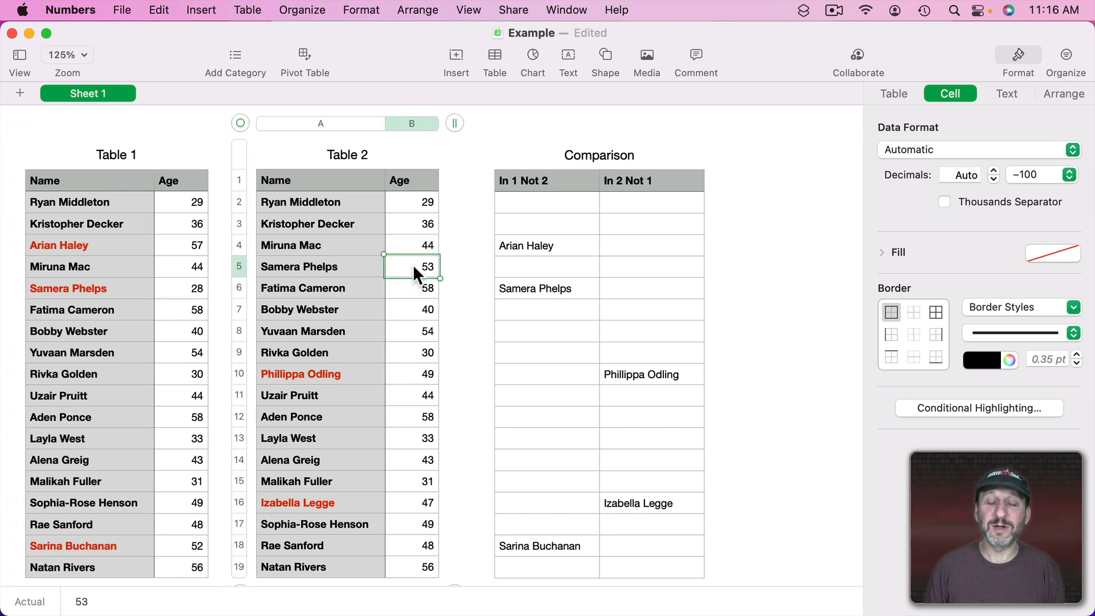
Replace the formula in Comparison cell B2, starting with IF(COUNTIFS( and the name condition Table 1::A, Table 2::$A2
double_click(624, 207)
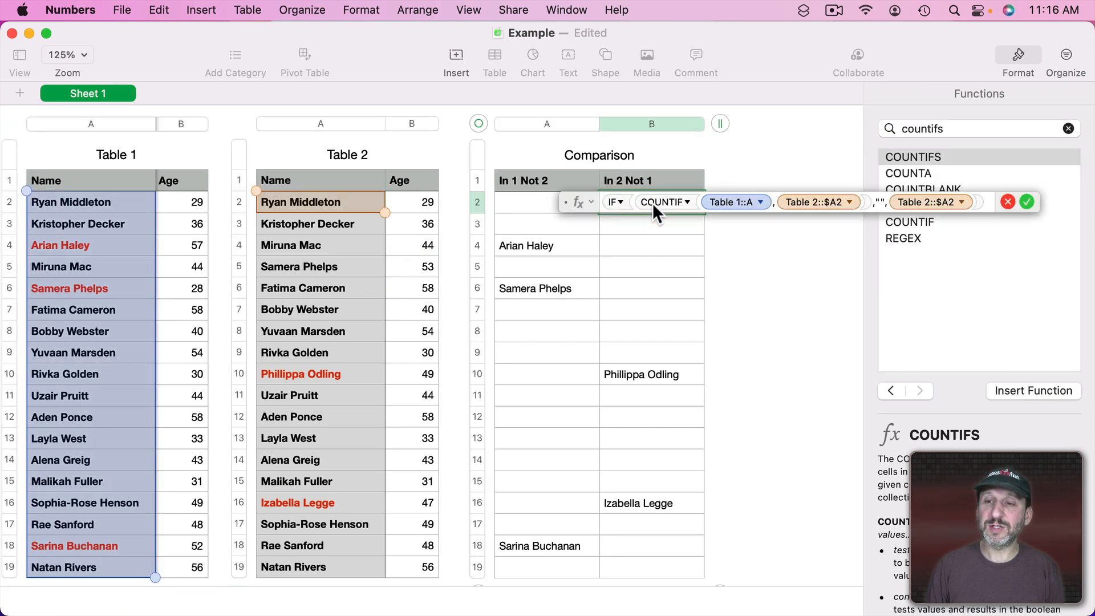
key("super+a")
key("super+a")
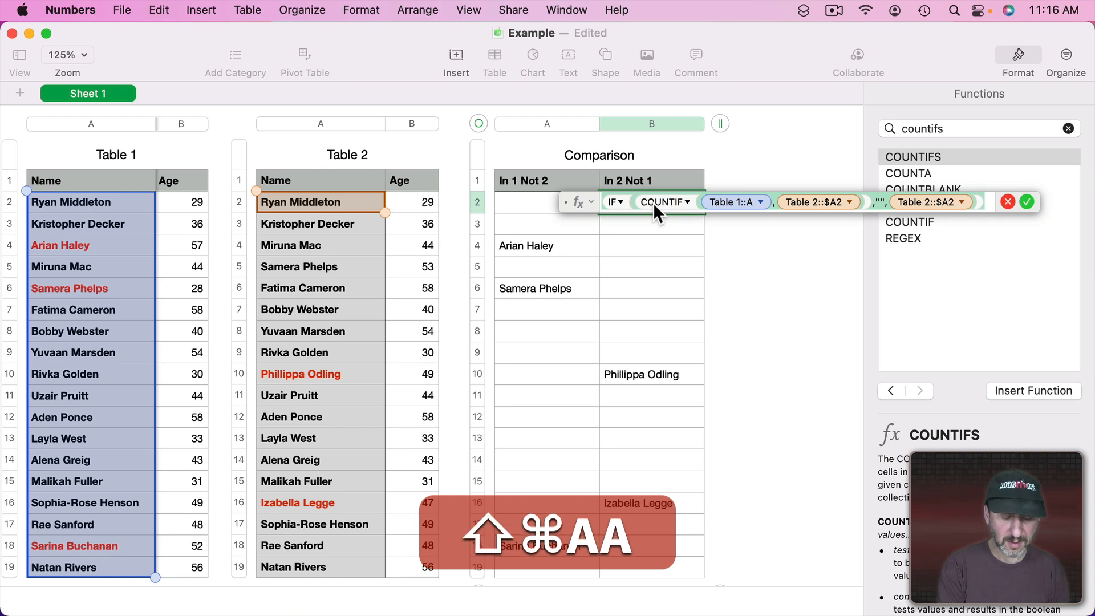
type("IF(COUNTIF")
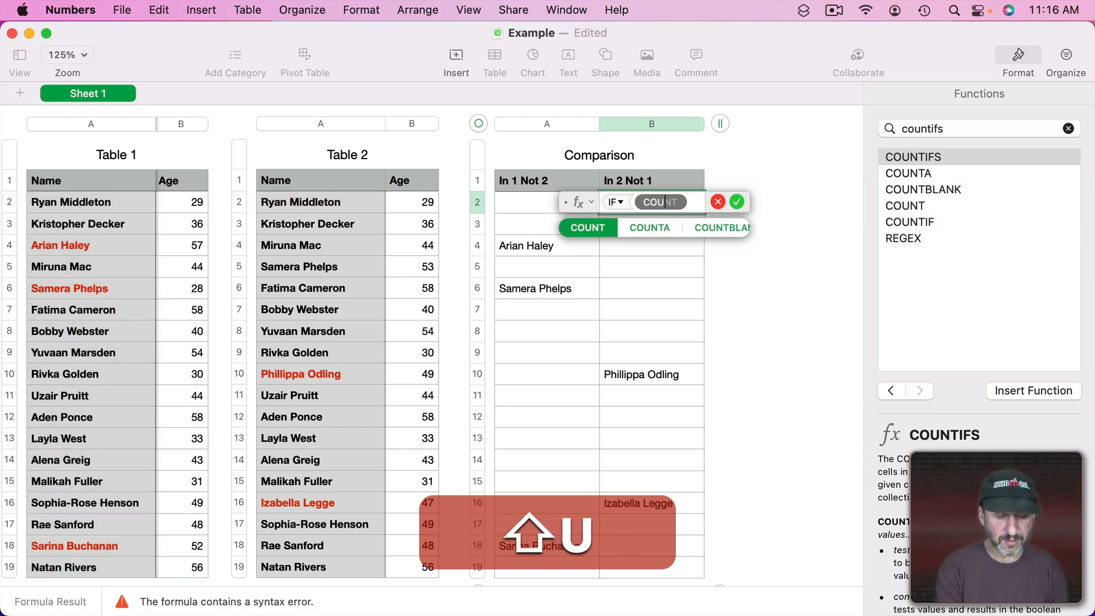
type("S(")
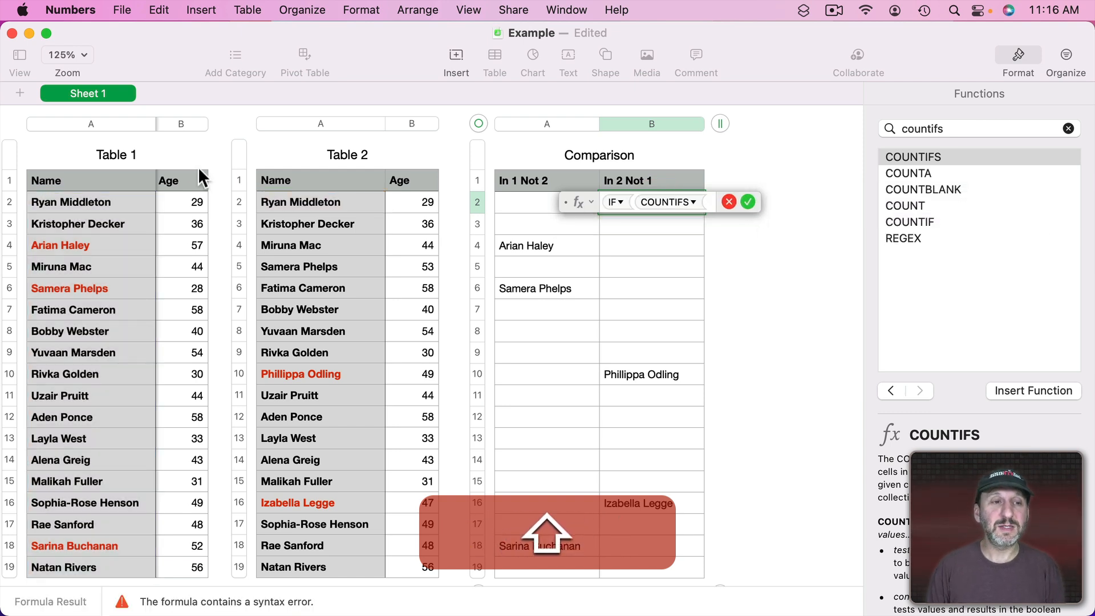
left_click(116, 125)
type(",")
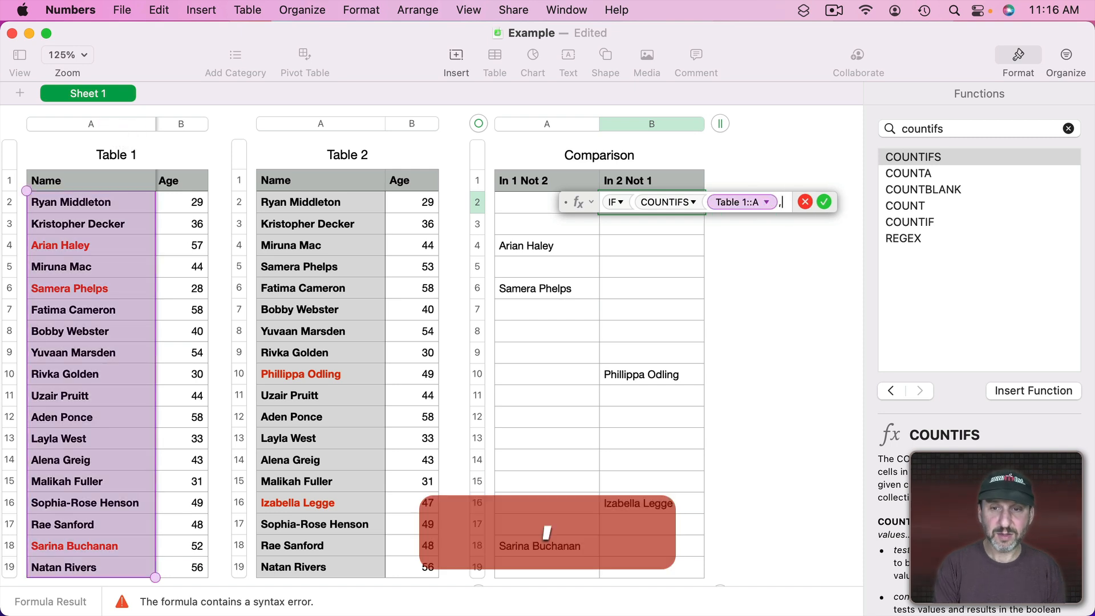
left_click(319, 201)
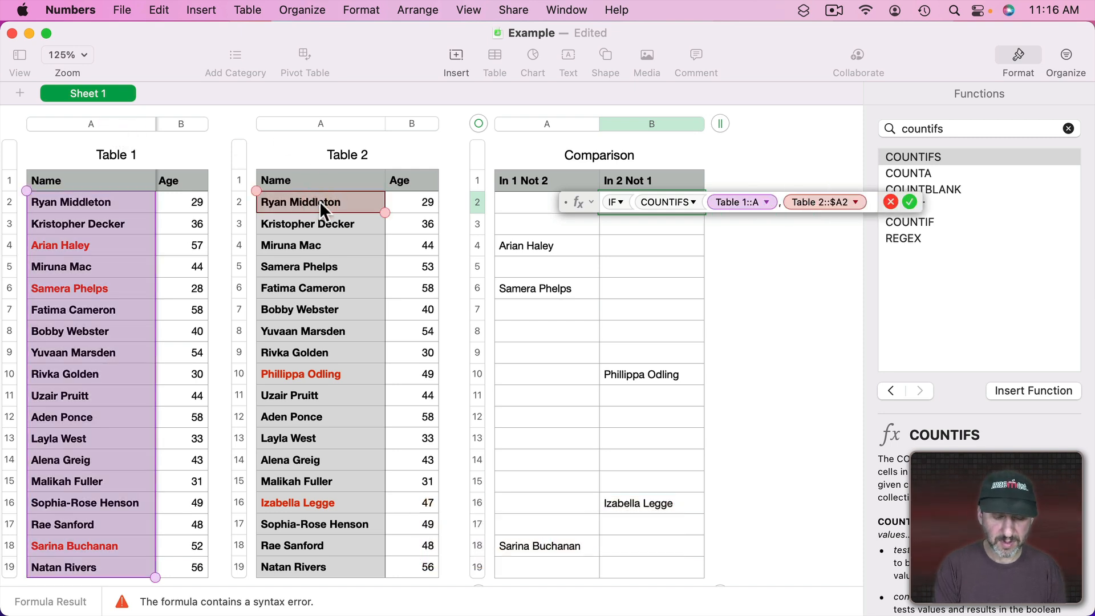
Complete the Comparison B2 formula with the age condition Table 1::Age, Table 2 cell B2, and the IF results "" and Table 2::$A2
type(",")
left_click(175, 123)
type(", Table 1::Age,")
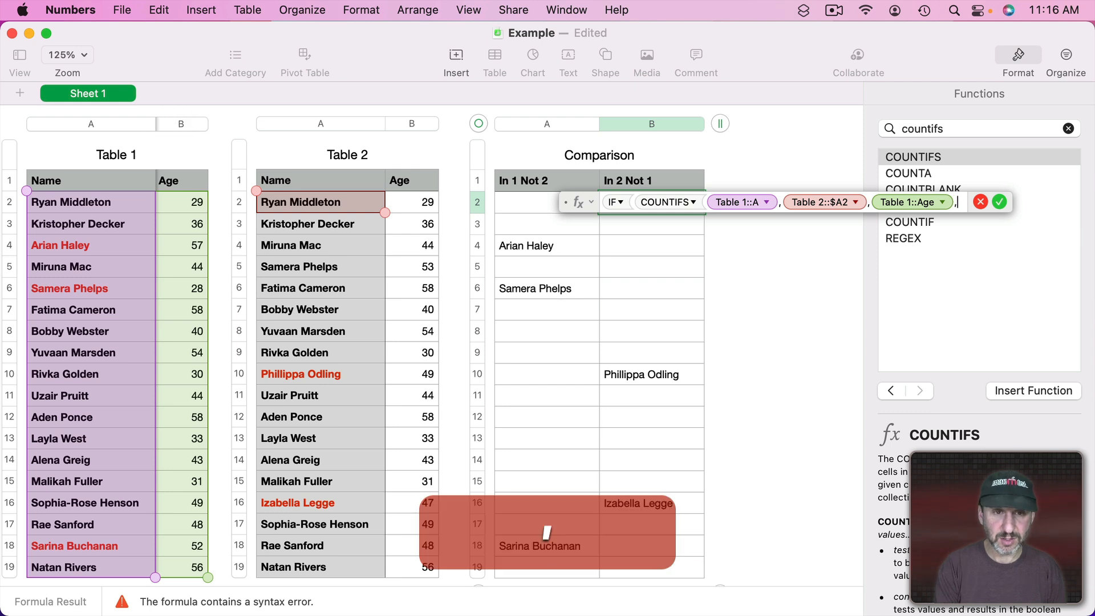
left_click(410, 201)
type("),\"\",")
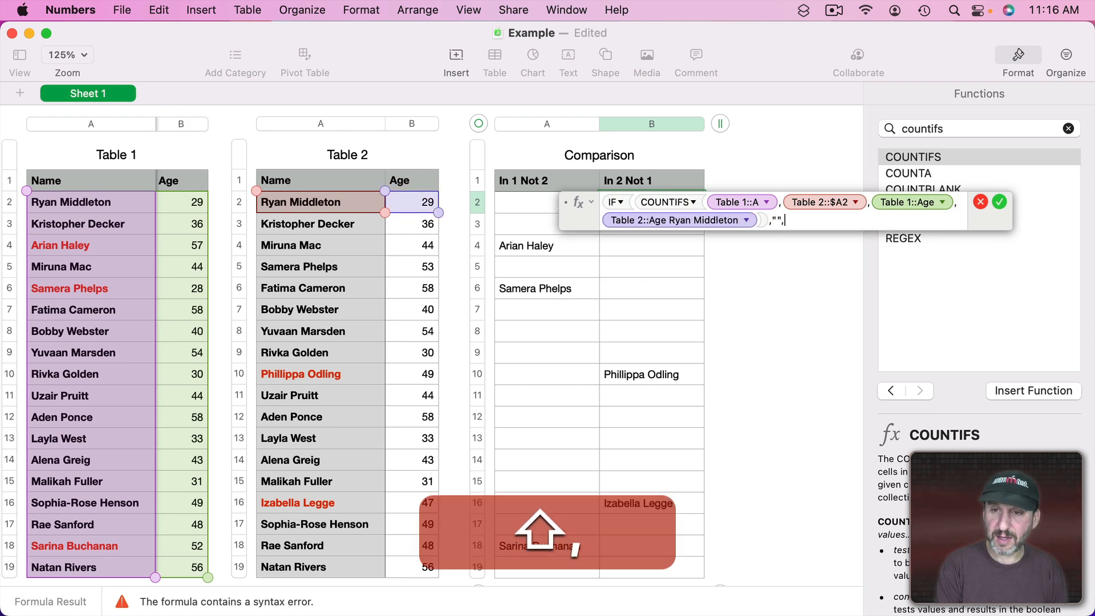
left_click(300, 196)
type(")")
key("Return")
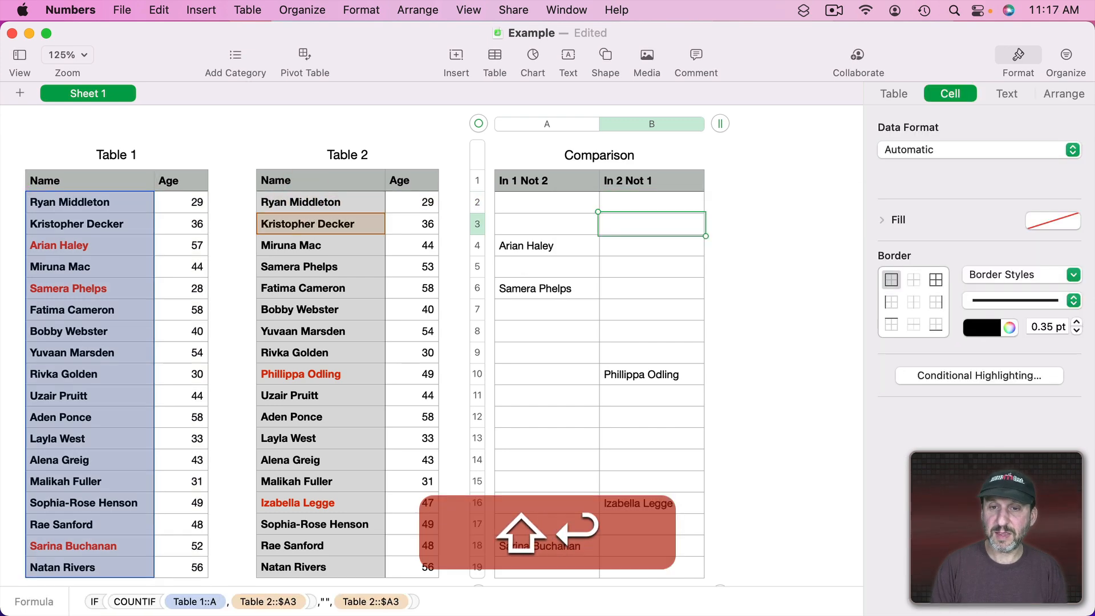
Copy the formula from Comparison cell B2 into all body cells of the In 2 Not 1 column
left_click(659, 196)
key("super+c")
left_click(644, 123)
key("super+v")
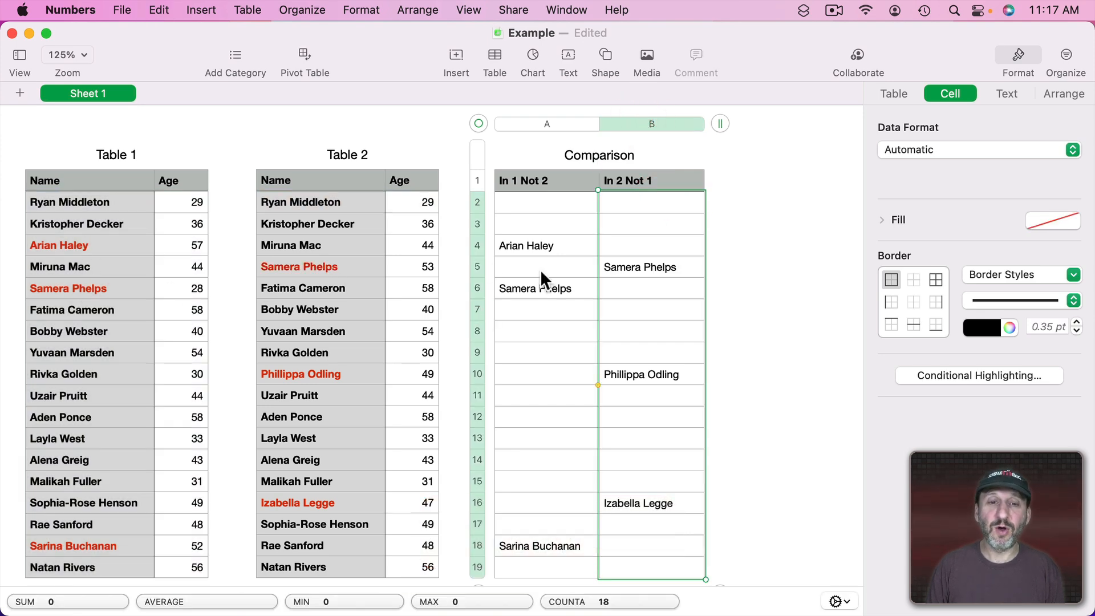
Examine the IF and COUNTIFS formula in Comparison cell A4 without changing it
left_click(552, 243)
double_click(552, 243)
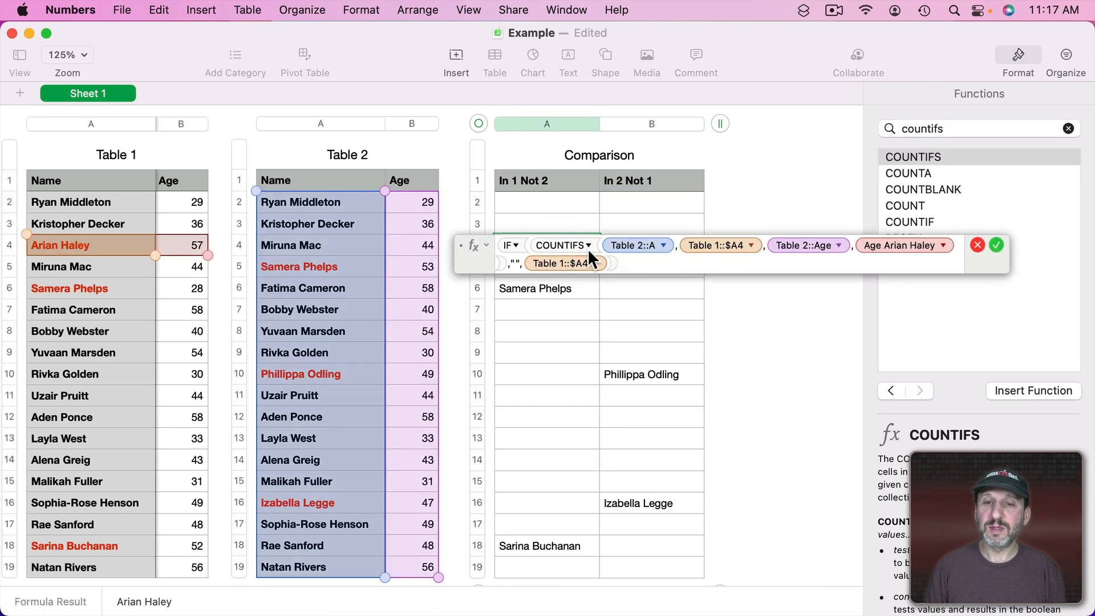
left_click(979, 246)
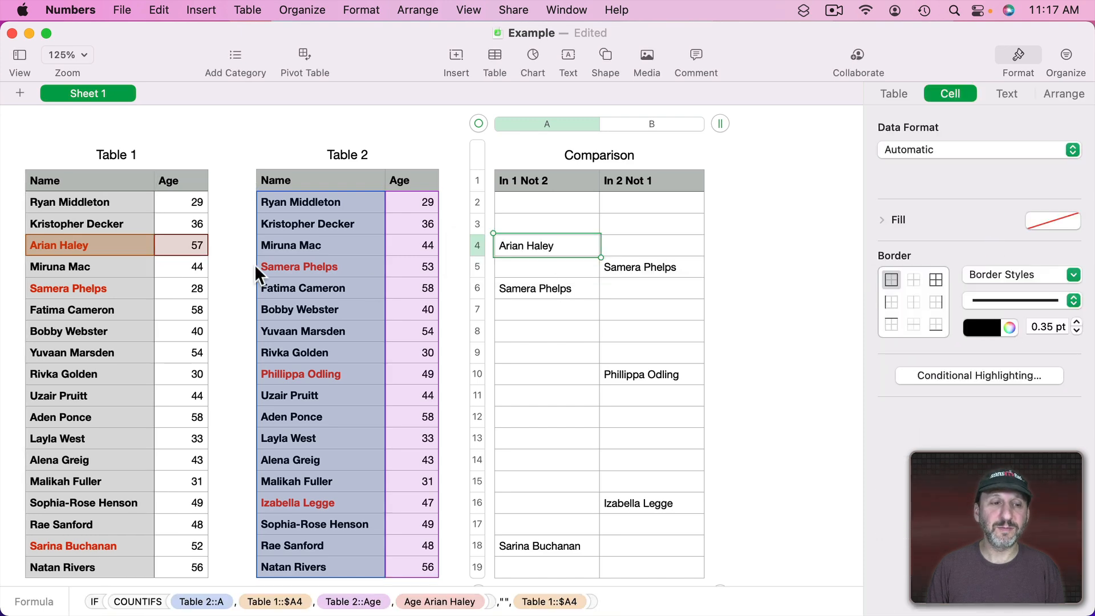
left_click(255, 265)
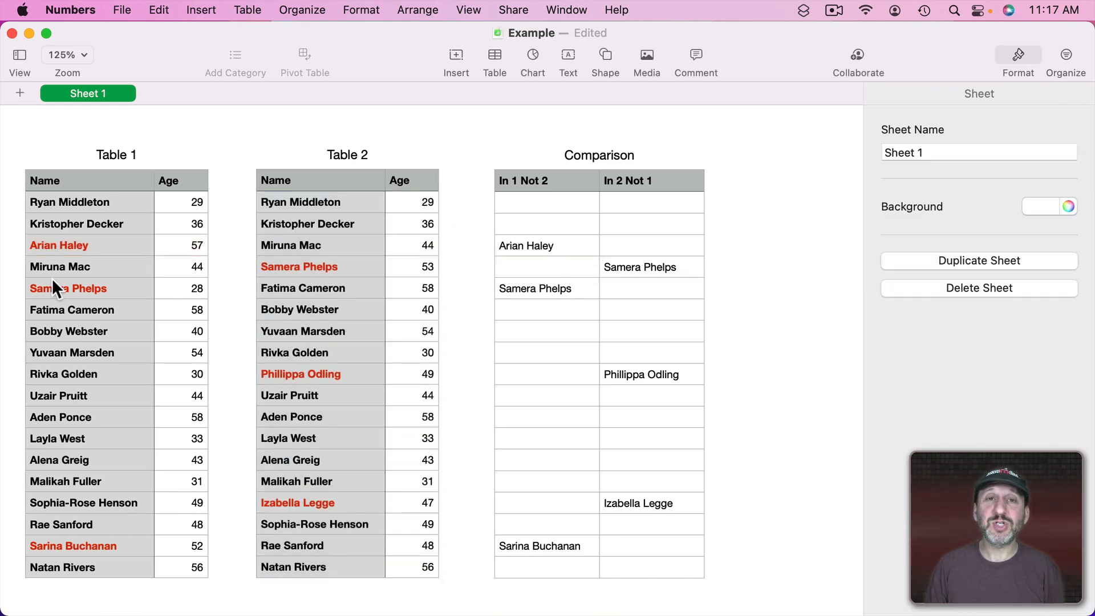
Add a row below row 11 in Table 2 and enter a new person's name with age 30
scroll(318, 413, "down", 3)
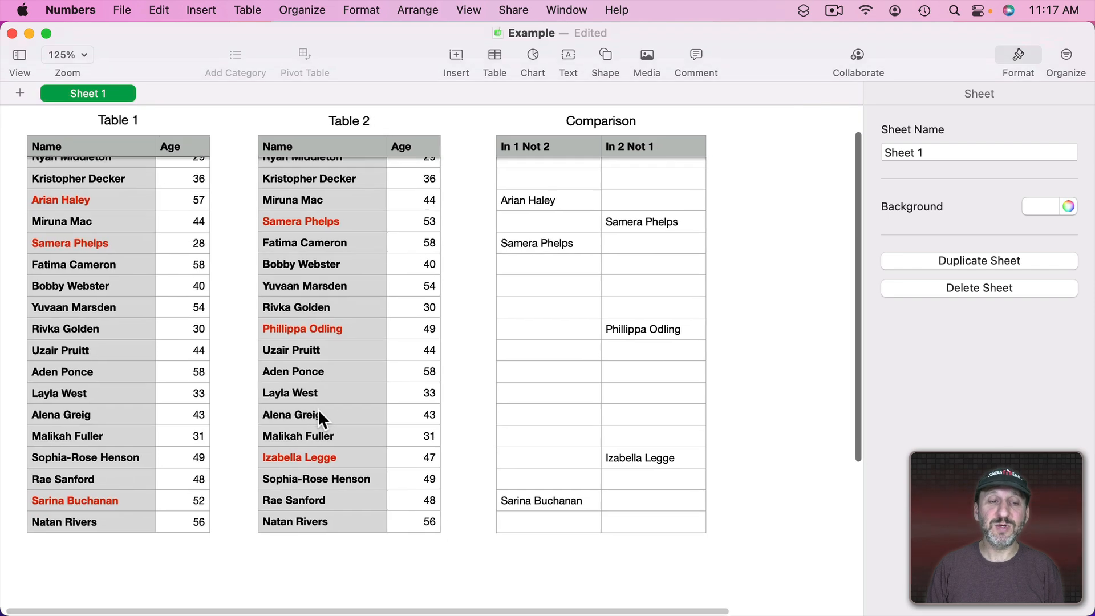
scroll(317, 409, "up", 2)
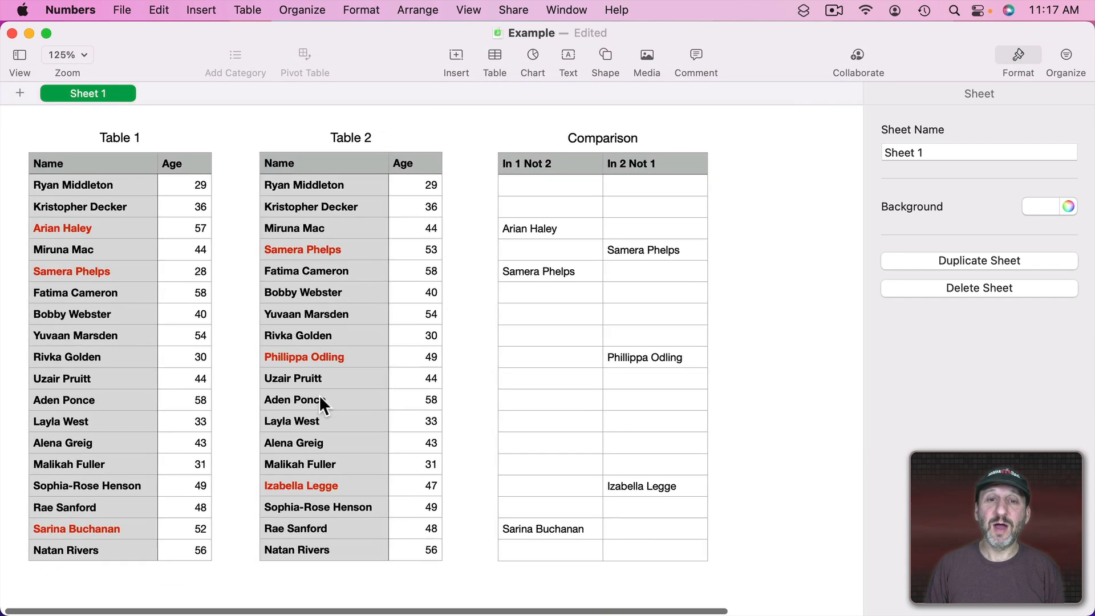
left_click(272, 374)
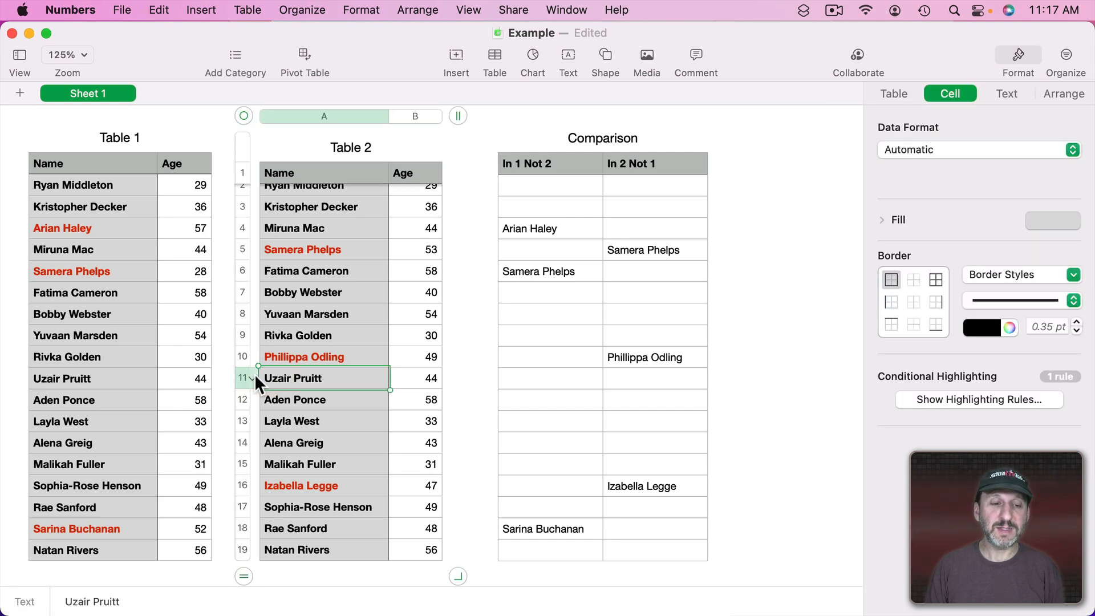
left_click(254, 376)
left_click(279, 428)
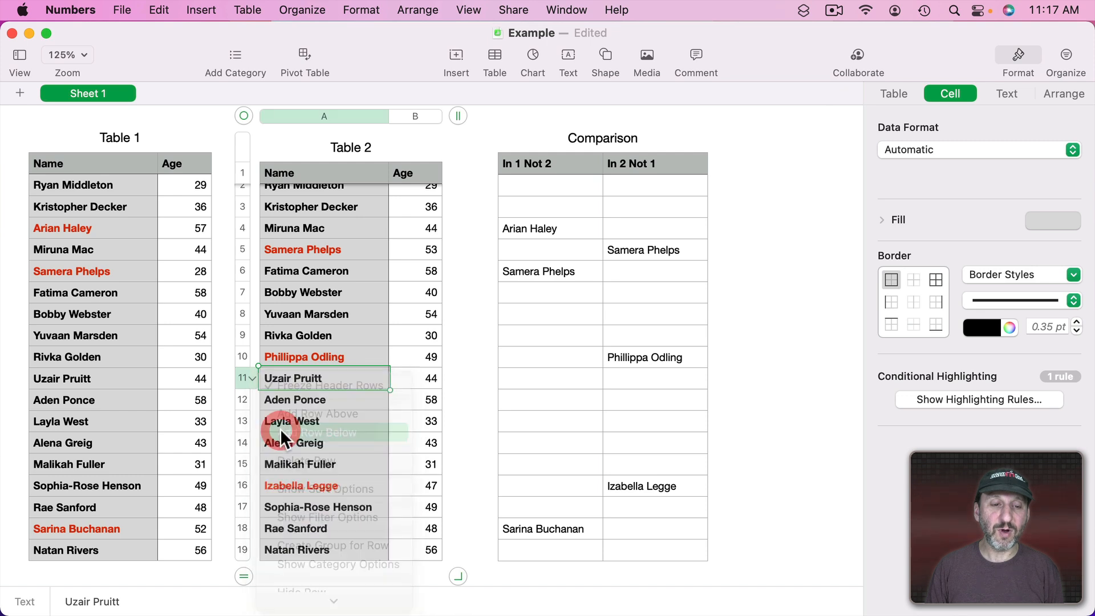
left_click(289, 398)
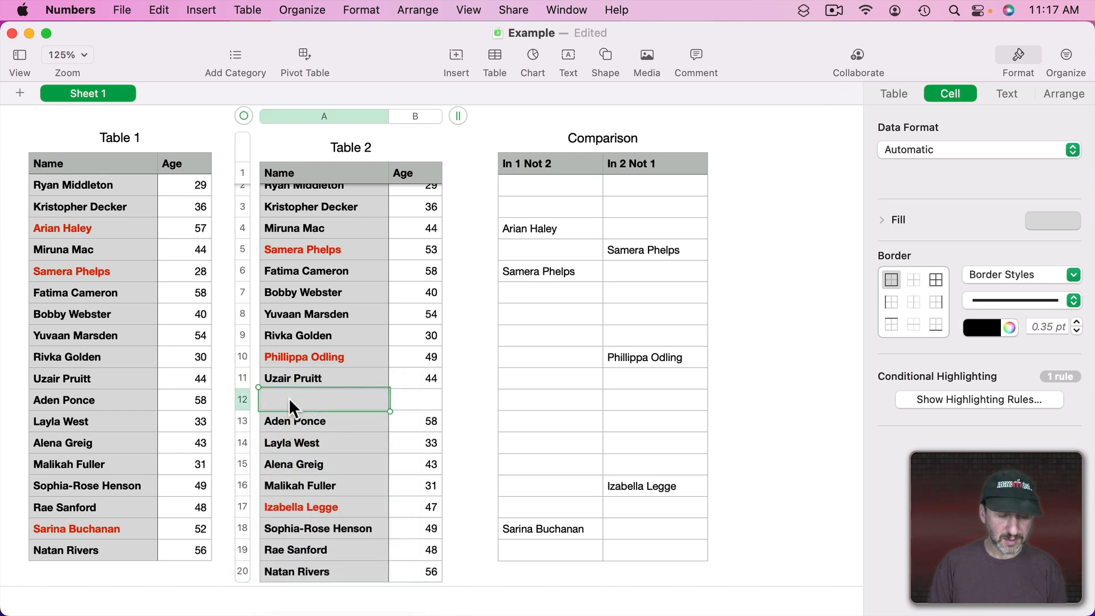
type("Joe Smith")
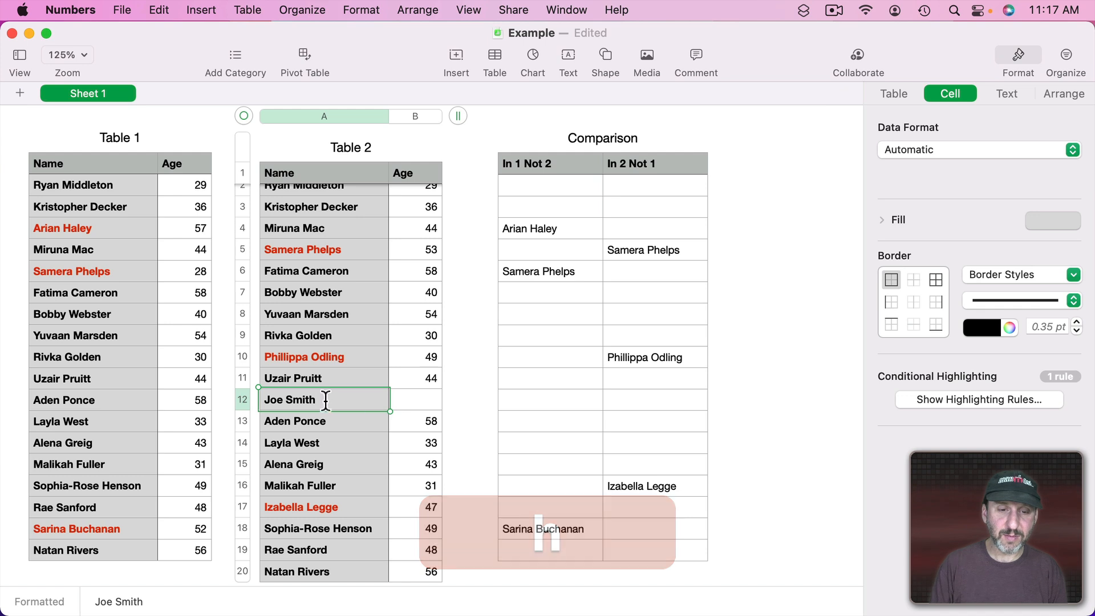
left_click(406, 401)
type("30")
key("Return")
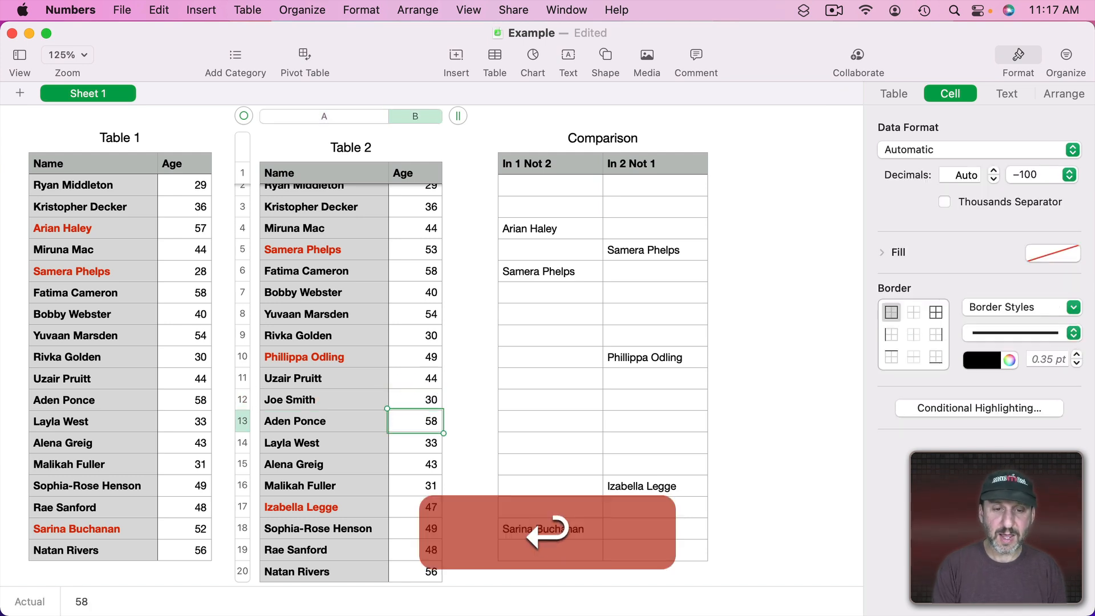
Extend the Comparison table by one row, to row 20, to match the length of Table 2
left_click(303, 400)
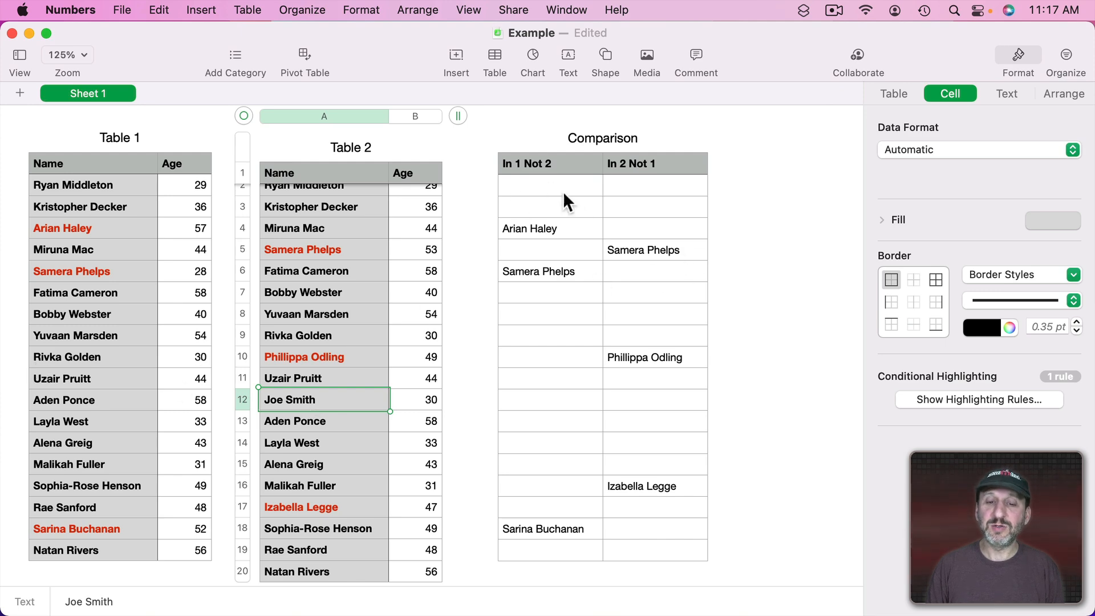
scroll(557, 464, "down", 5)
left_click(530, 445)
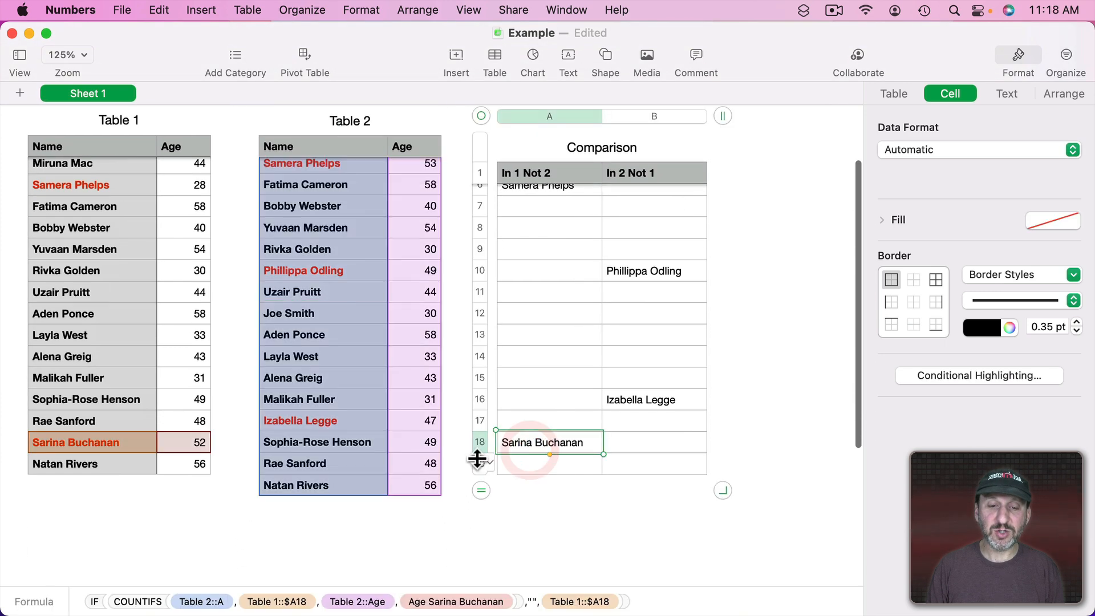
mouse_move(482, 491)
left_mouse_down()
mouse_move(480, 522)
mouse_move(481, 512)
left_mouse_up()
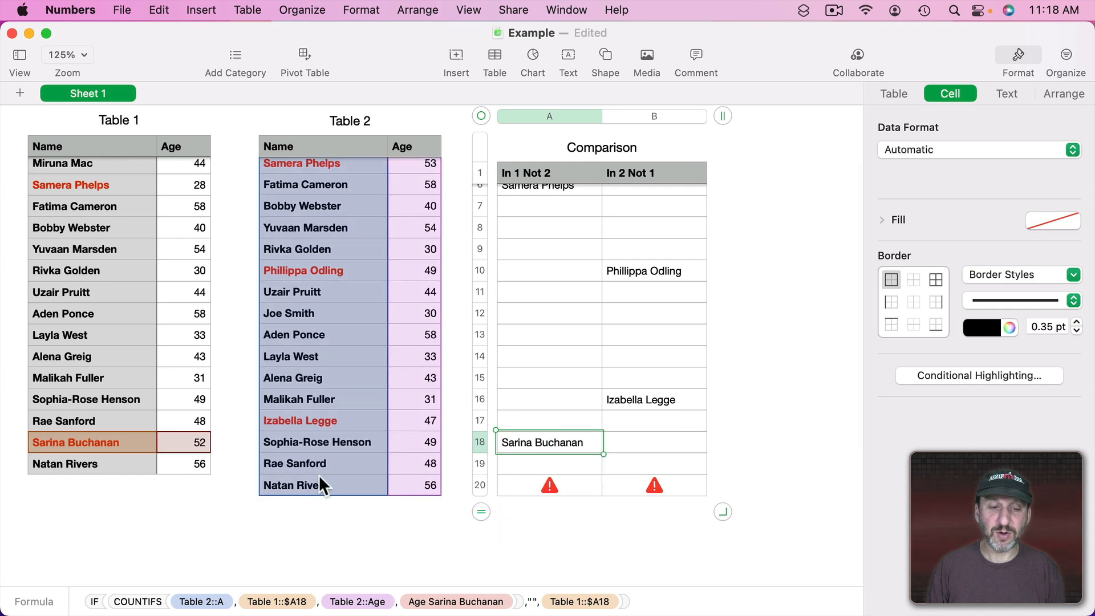
left_click(300, 484)
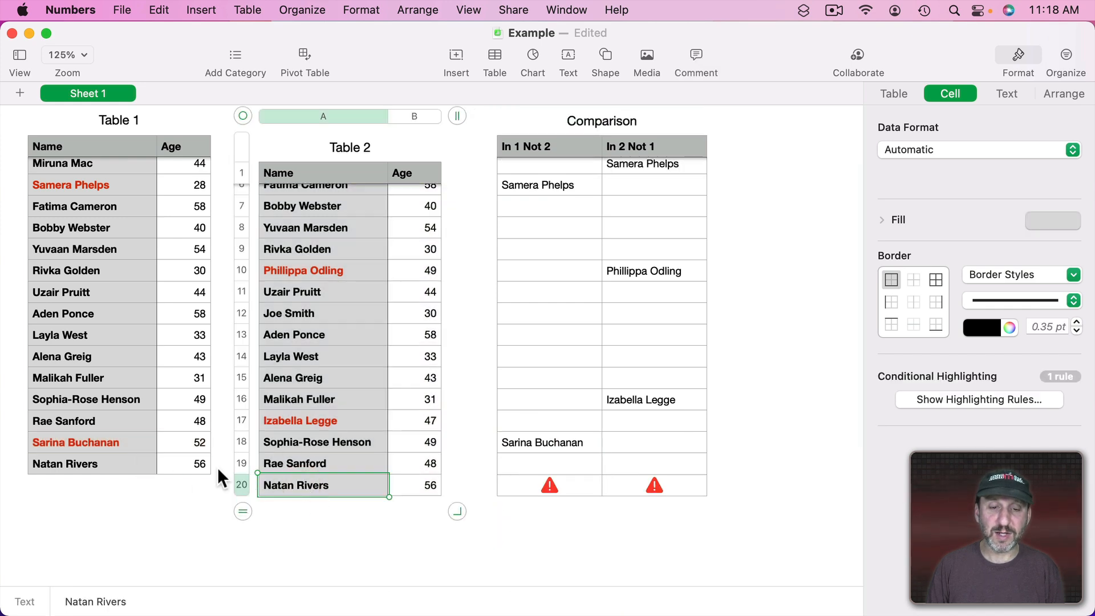
Copy the formulas from Comparison cells A2:B2 into all body cells of both columns down to row 20
scroll(451, 433, "up", 6)
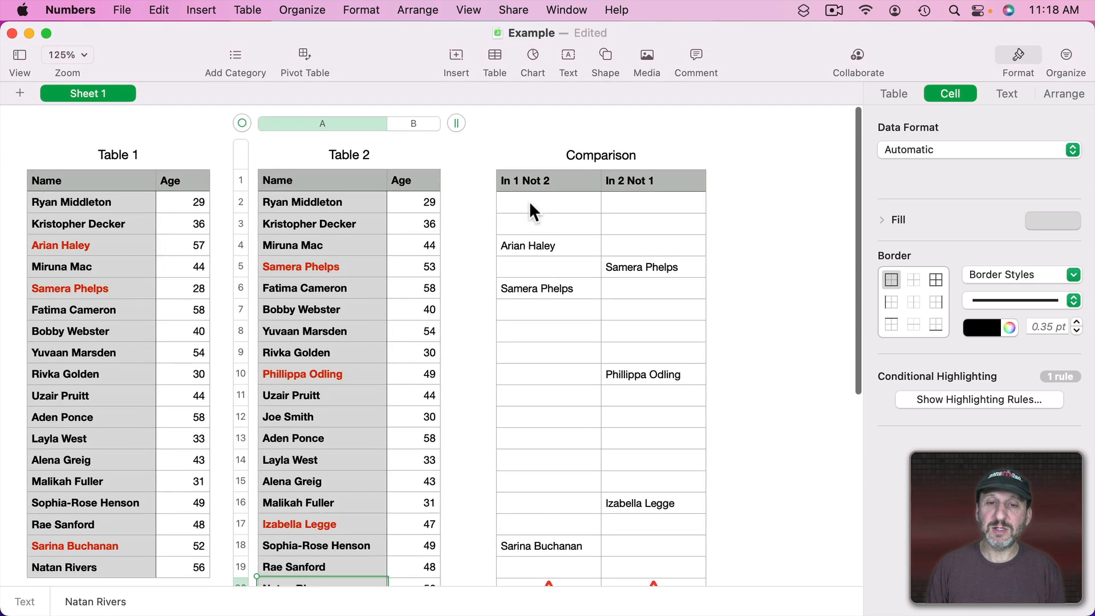
left_click(530, 203)
left_click(629, 202, "shift")
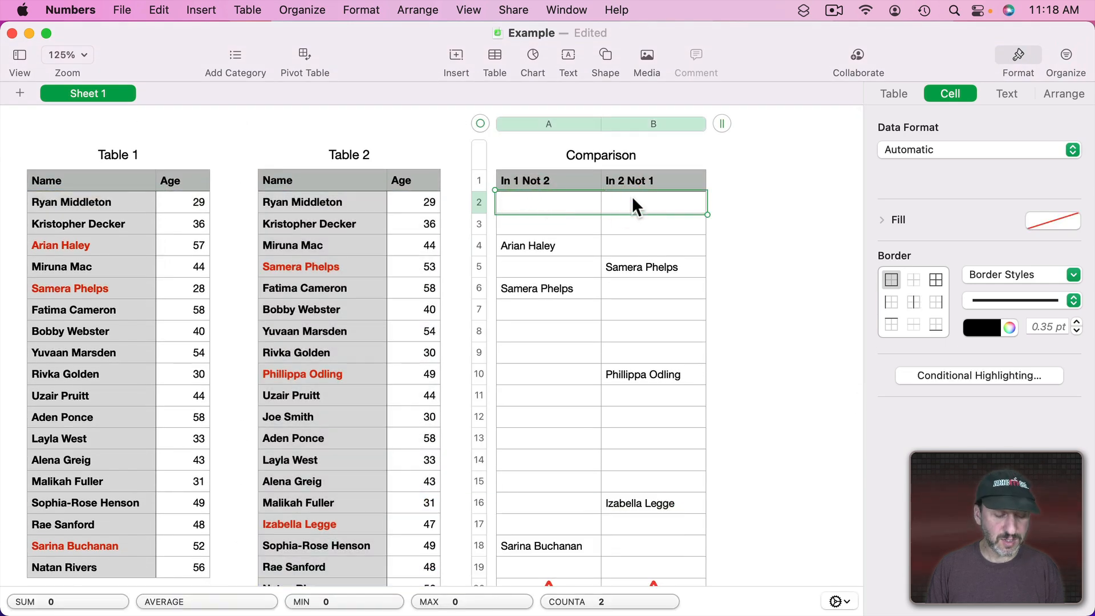
key("cmd+c")
scroll(591, 444, "down", 4)
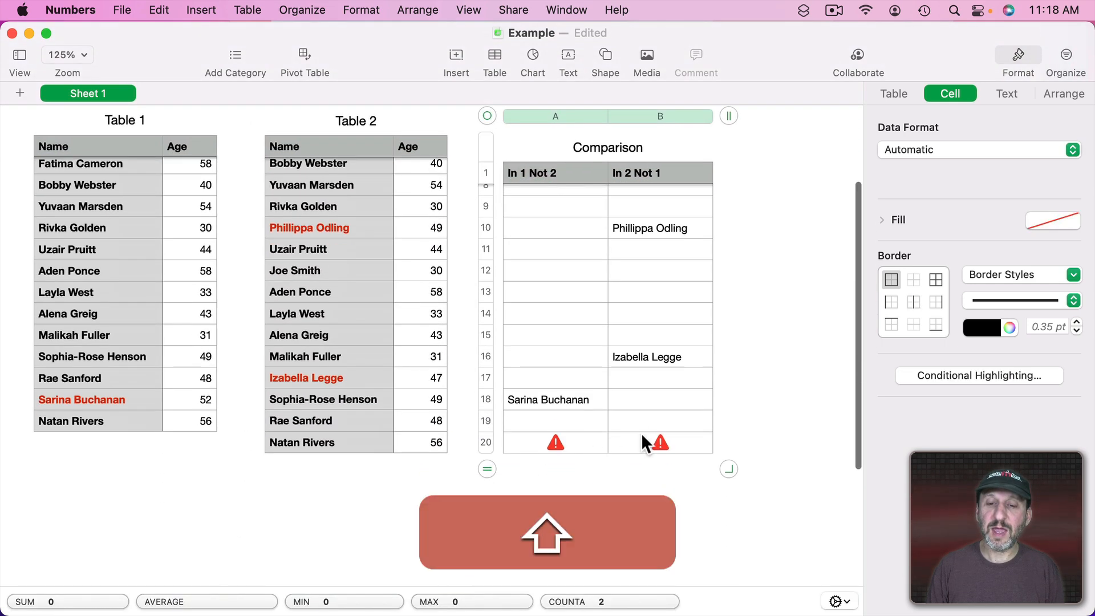
left_click(647, 435, "shift")
key("cmd+v")
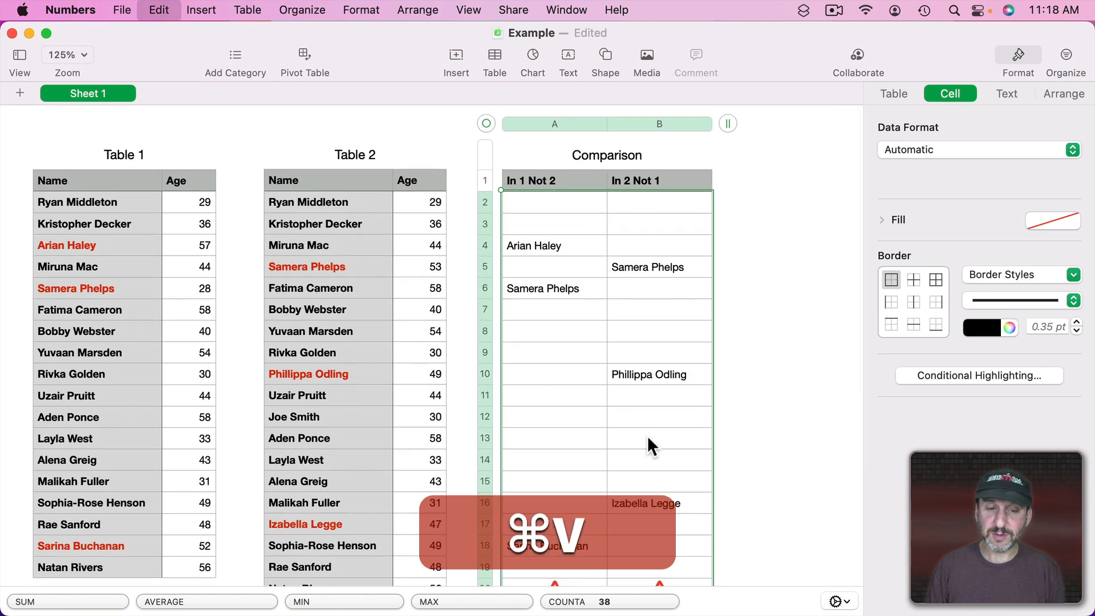
Inspect the formula in Comparison cell A20 and check it against the last row of Table 1
scroll(648, 435, "down", 2)
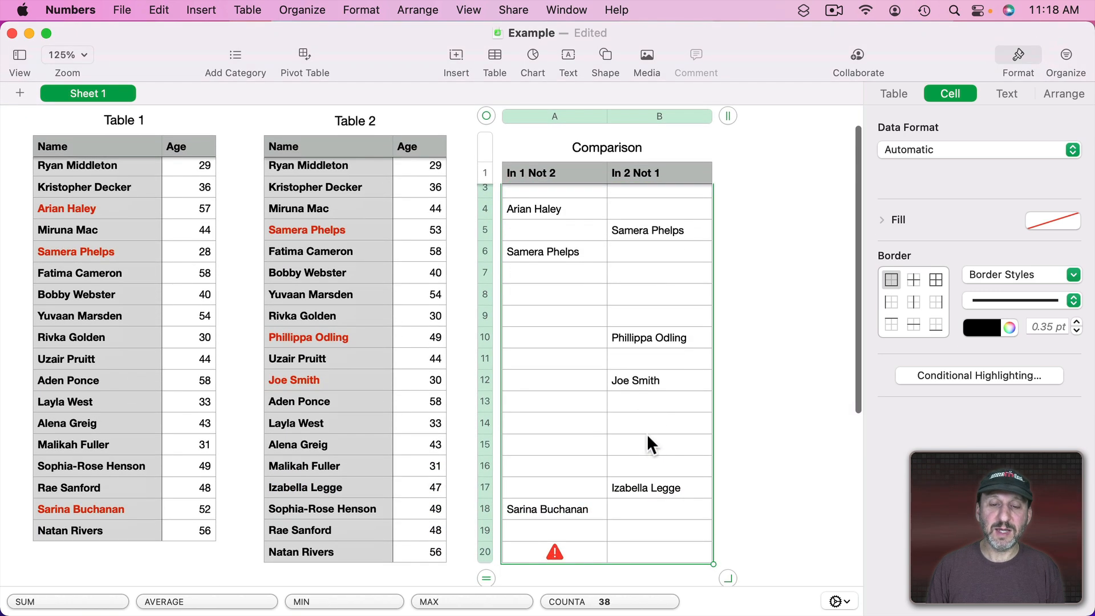
left_click(577, 562)
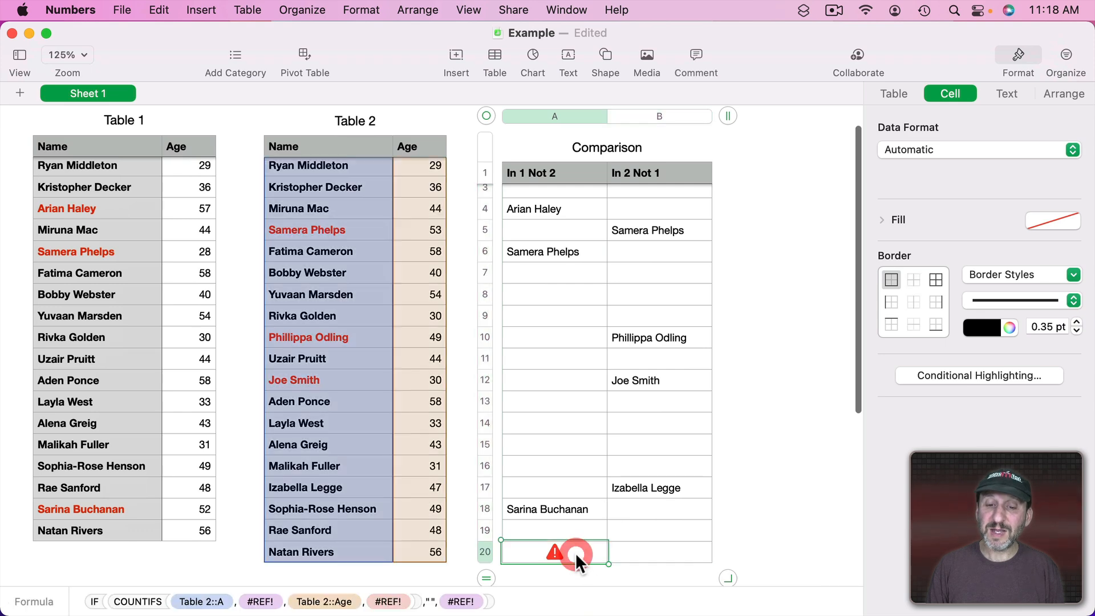
left_click(129, 529)
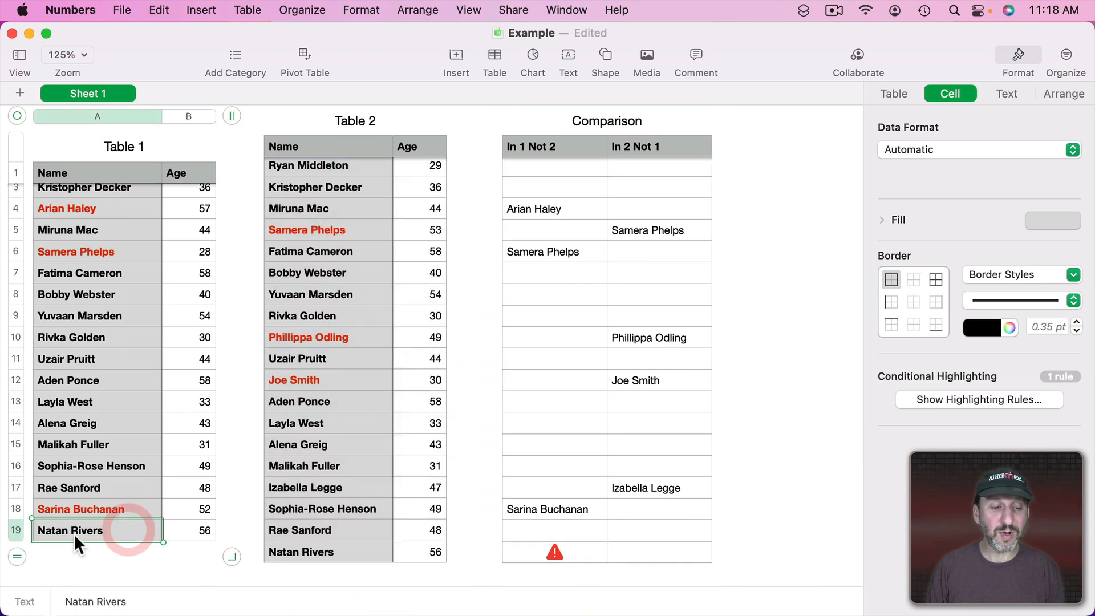
left_click(546, 554)
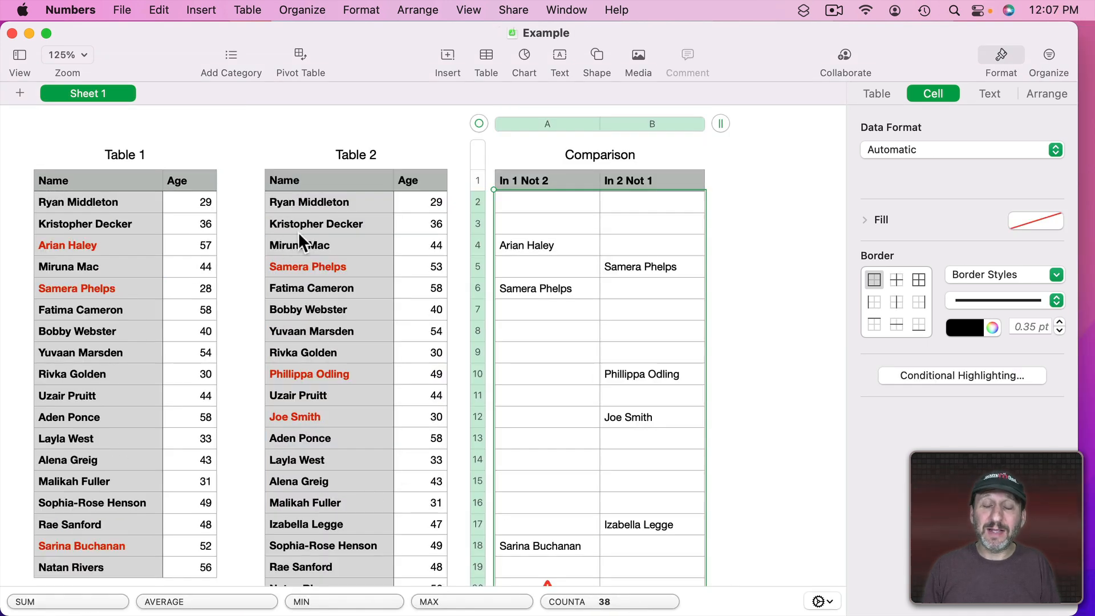
Delete the conditional highlighting rule from the Table 1 names in A3:A19, keeping the rule in A2
left_click(94, 223)
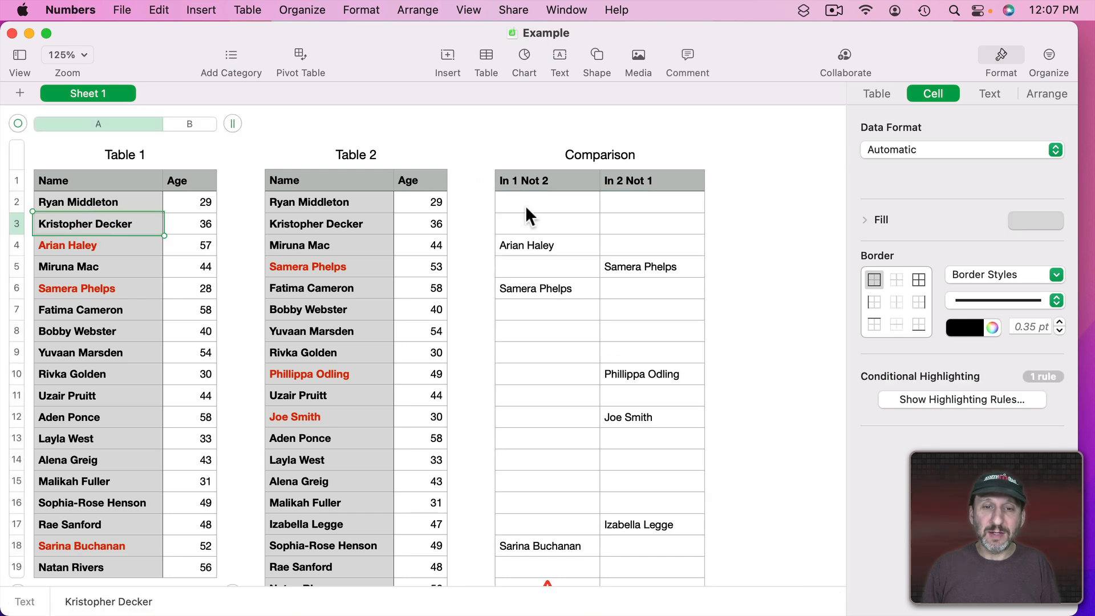
scroll(114, 340, "down", 5)
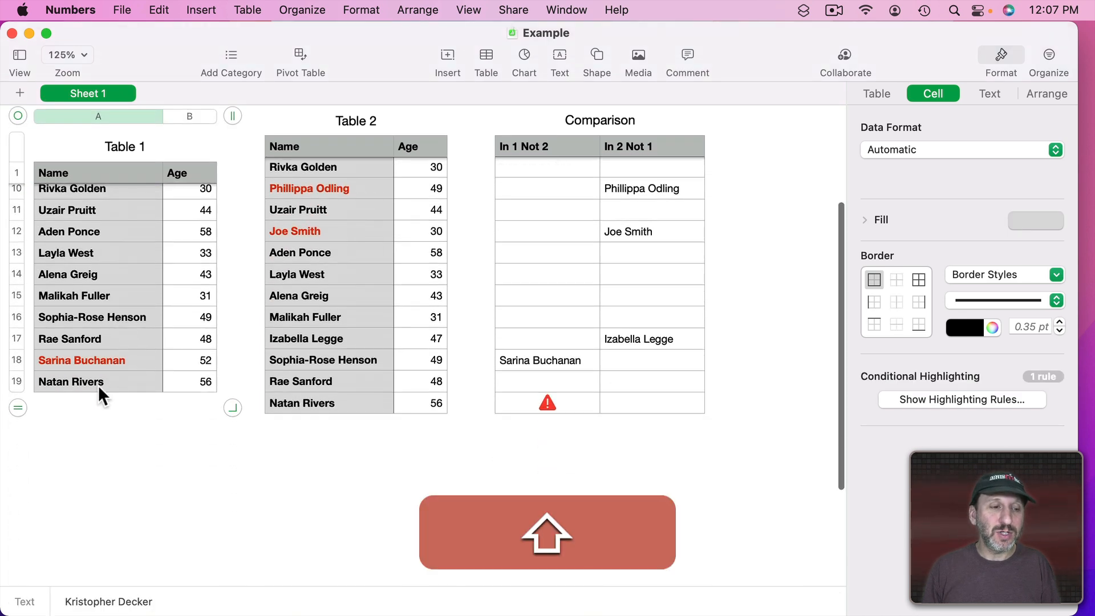
left_click(98, 385, "shift")
scroll(98, 386, "up", 5)
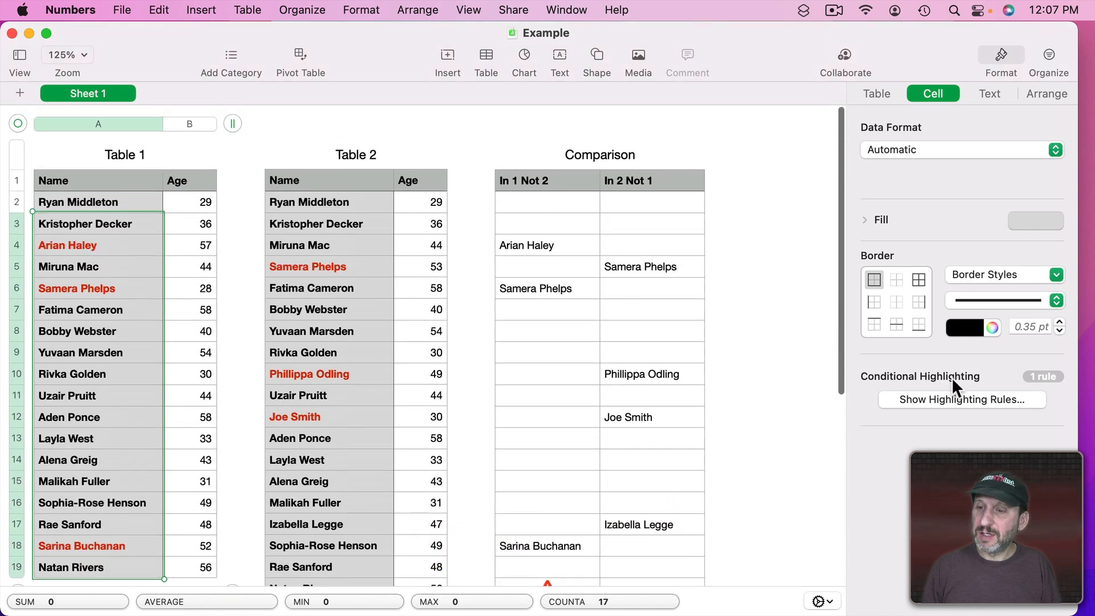
left_click(946, 399)
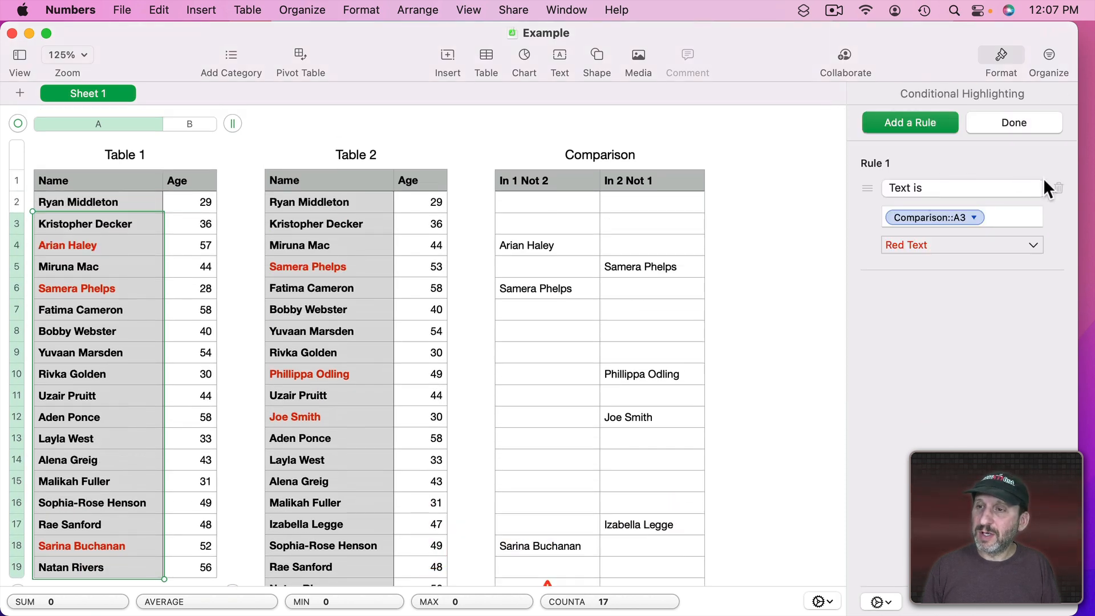
left_click(1059, 188)
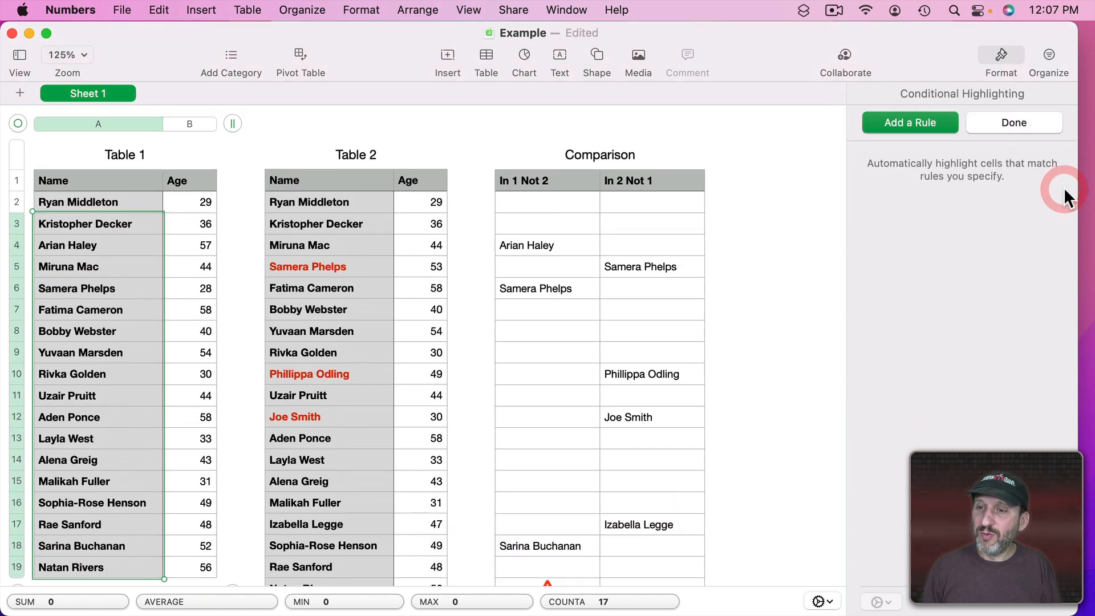
Clear all conditional highlighting rules from the Table 2 names in A3:A20, keeping the rule in A2
left_click(296, 231)
scroll(300, 340, "down", 5)
left_click(316, 410, "shift")
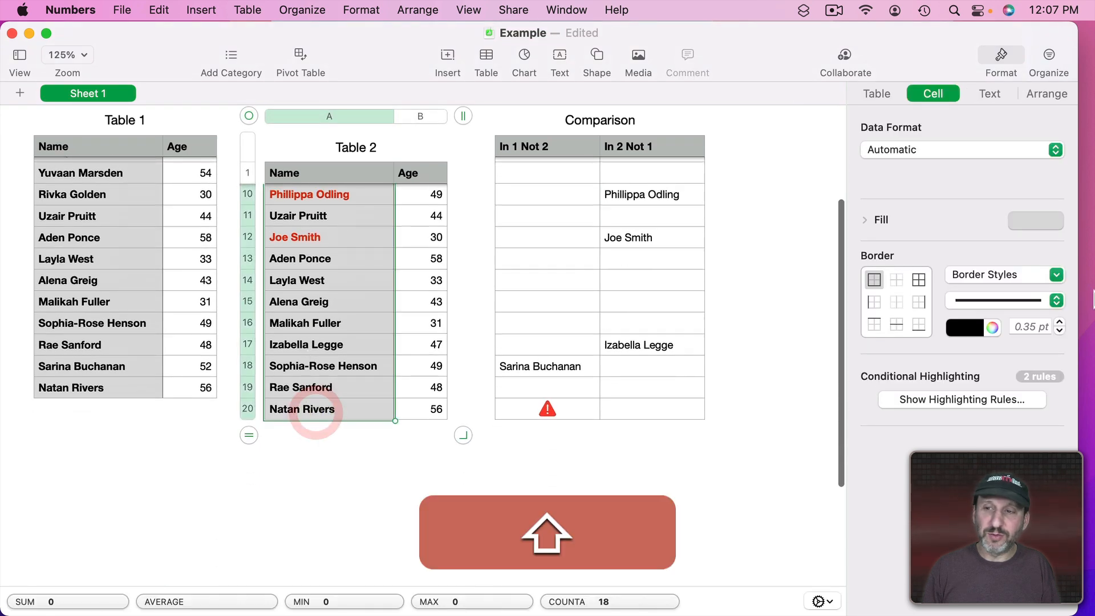
left_click(966, 400)
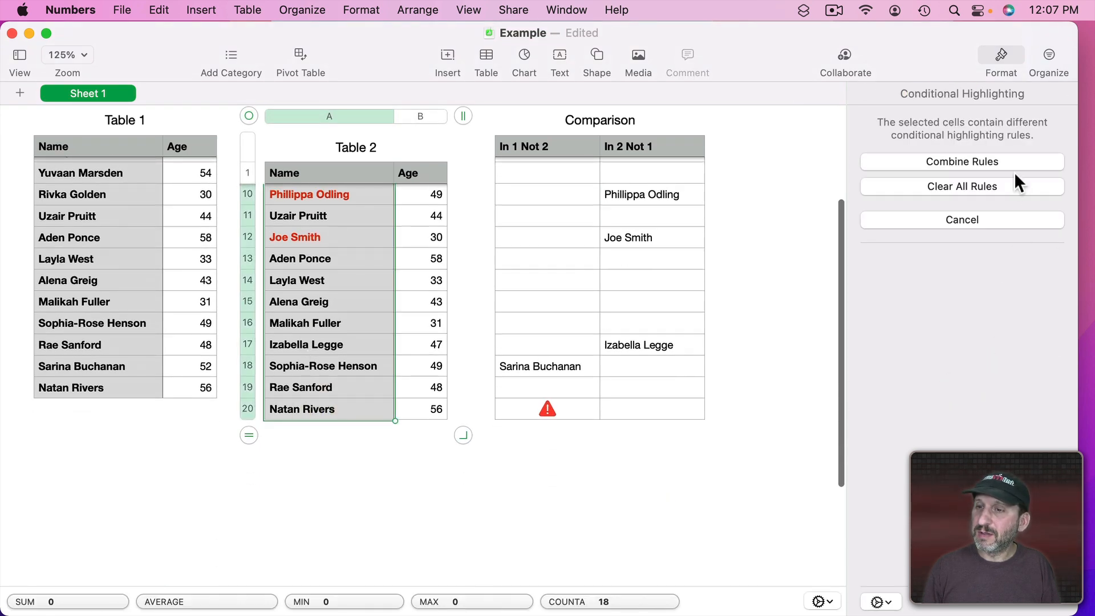
left_click(990, 185)
scroll(318, 254, "up", 5)
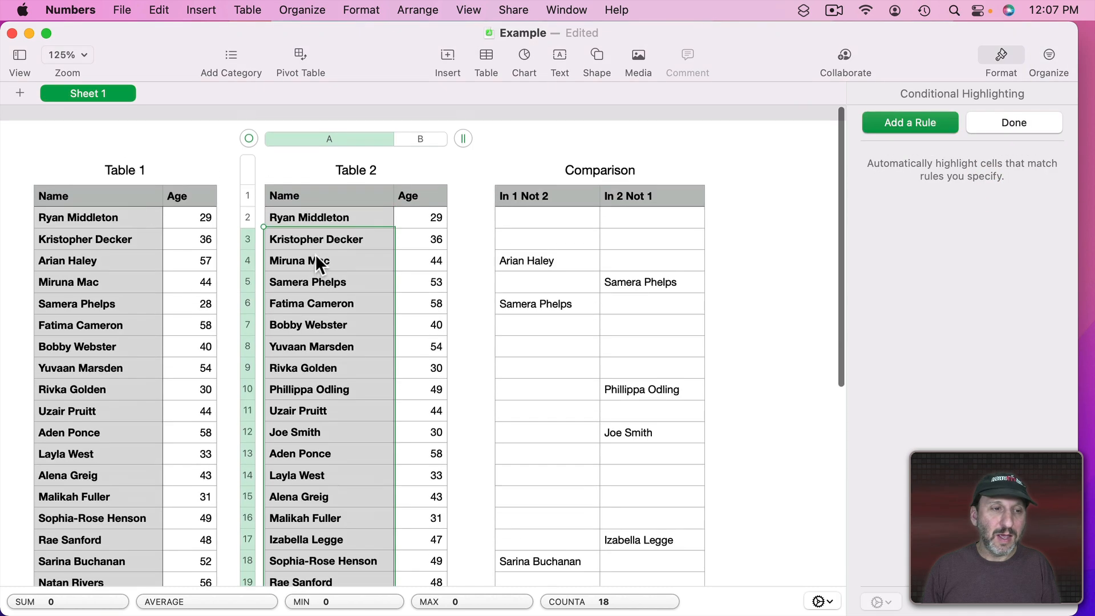
Combine the highlighting rules across Table 1 cells A2:A19 so the red-text rule matching Comparison::A2 applies to every name
left_click(101, 206)
scroll(100, 297, "down", 3)
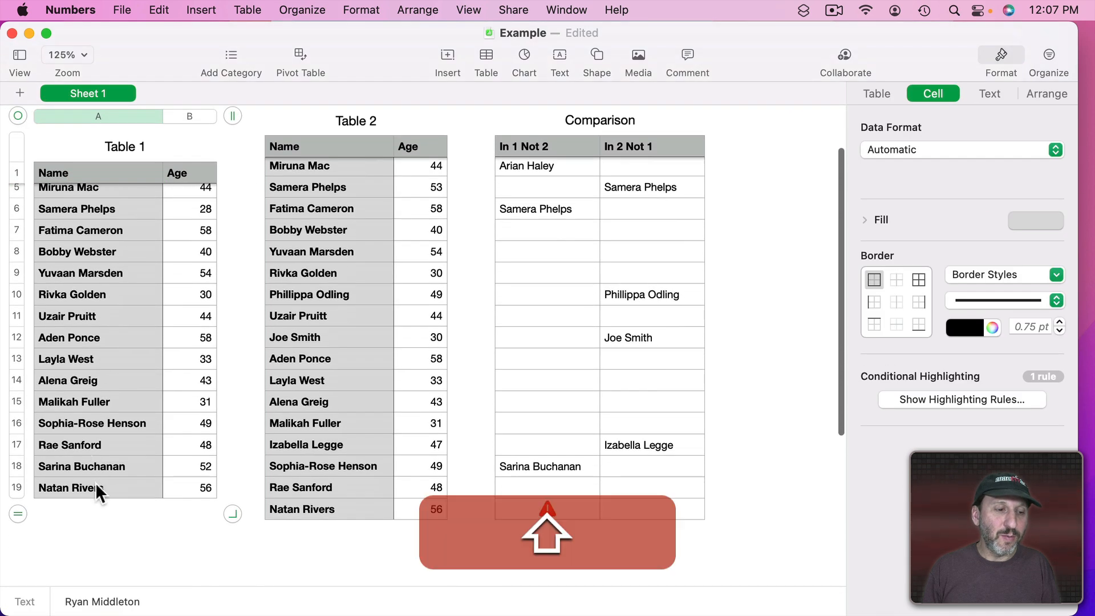
left_click(96, 486, "shift")
scroll(92, 285, "up", 3)
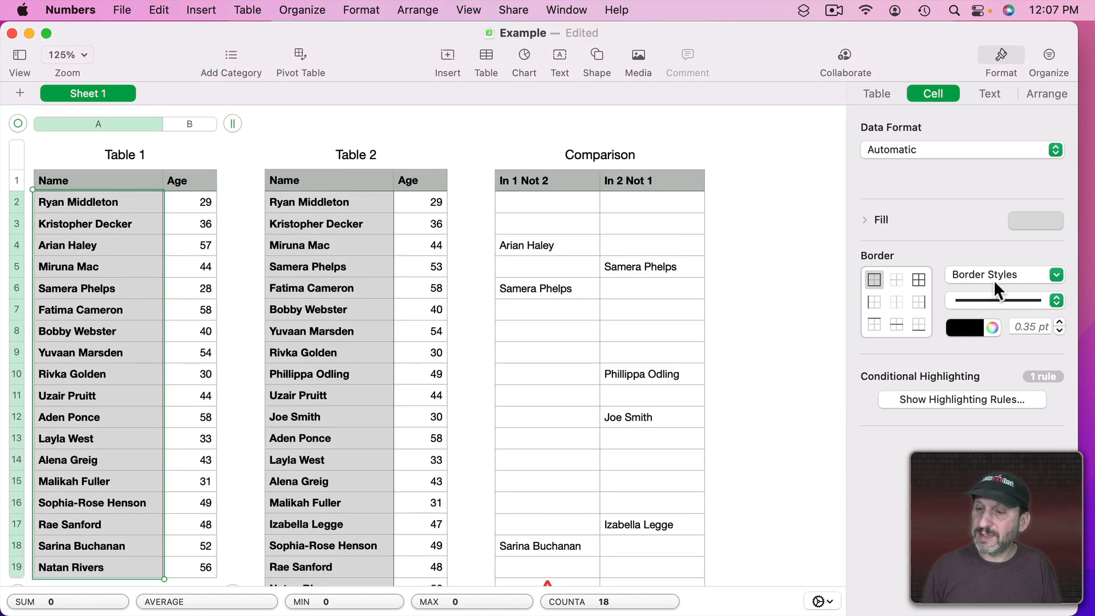
left_click(974, 400)
left_click(950, 162)
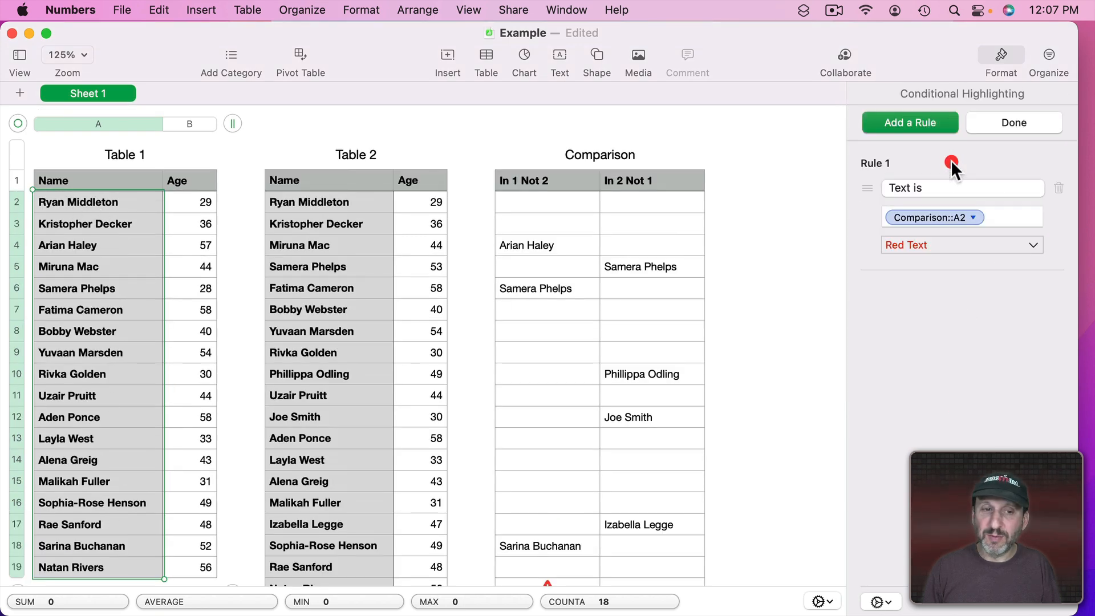
Combine the highlighting rules across Table 2 cells A2:A20 using the red-text rule matching Comparison::B2, and check the rule in A12
left_click(312, 197)
scroll(326, 315, "down", 5)
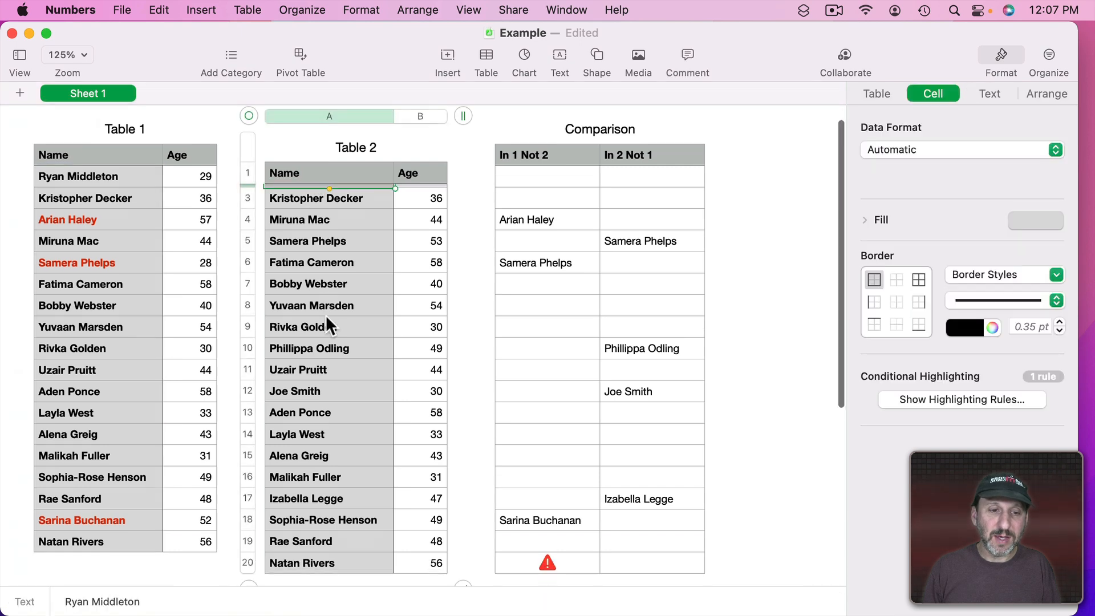
left_click(333, 449, "shift")
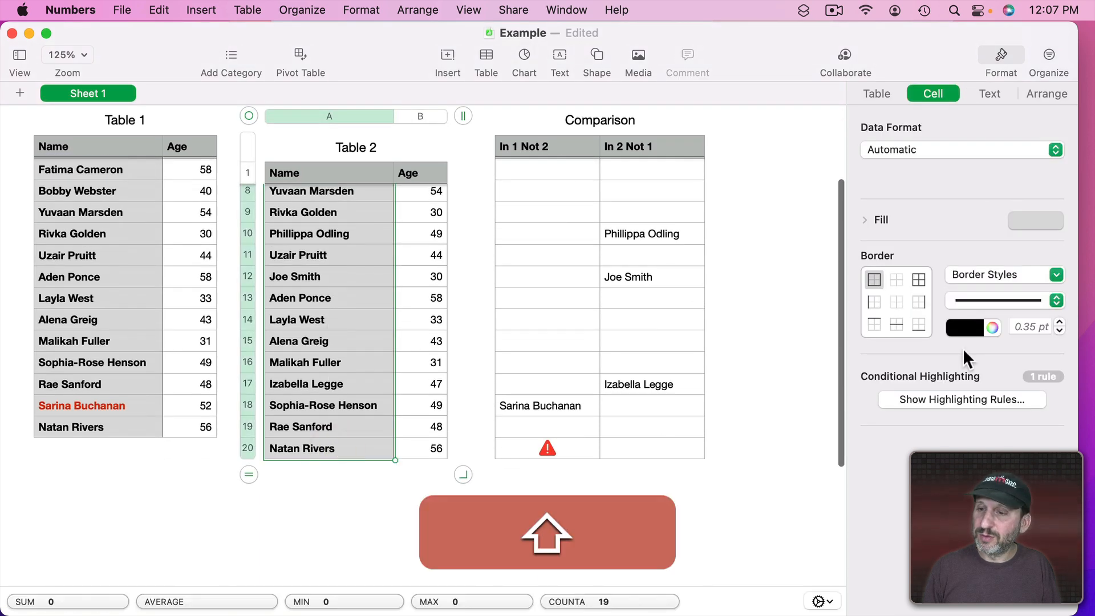
left_click(957, 398)
left_click(972, 158)
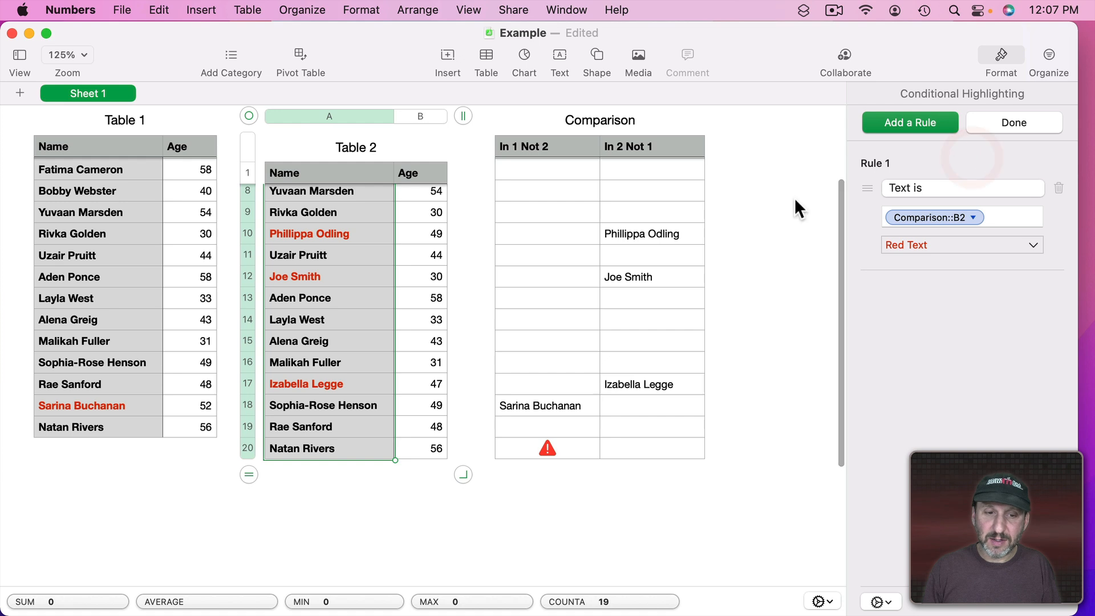
scroll(478, 319, "up", 5)
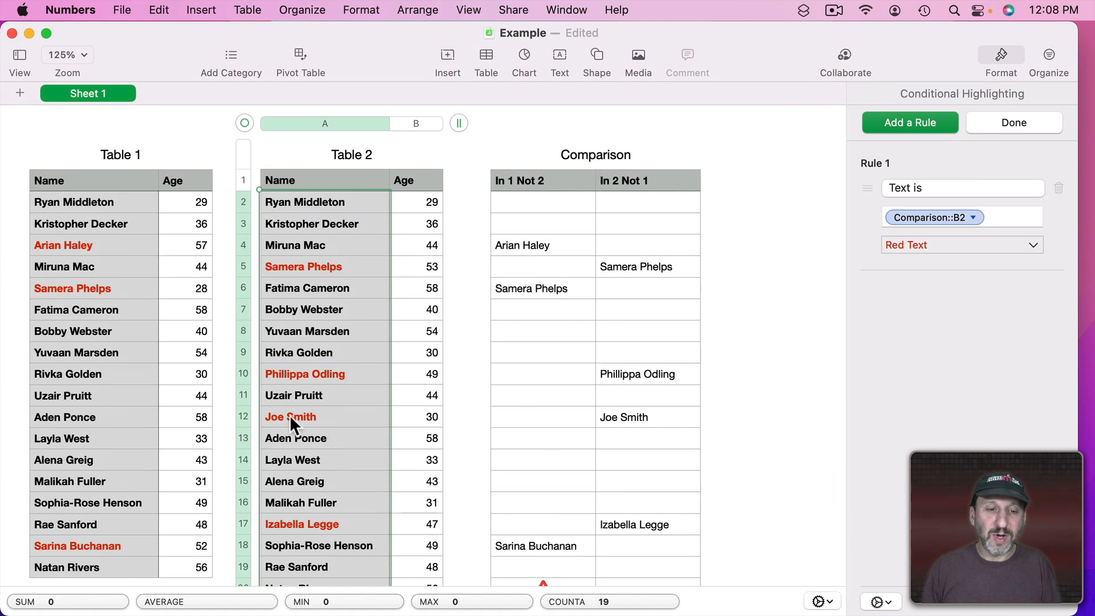
left_click(293, 417)
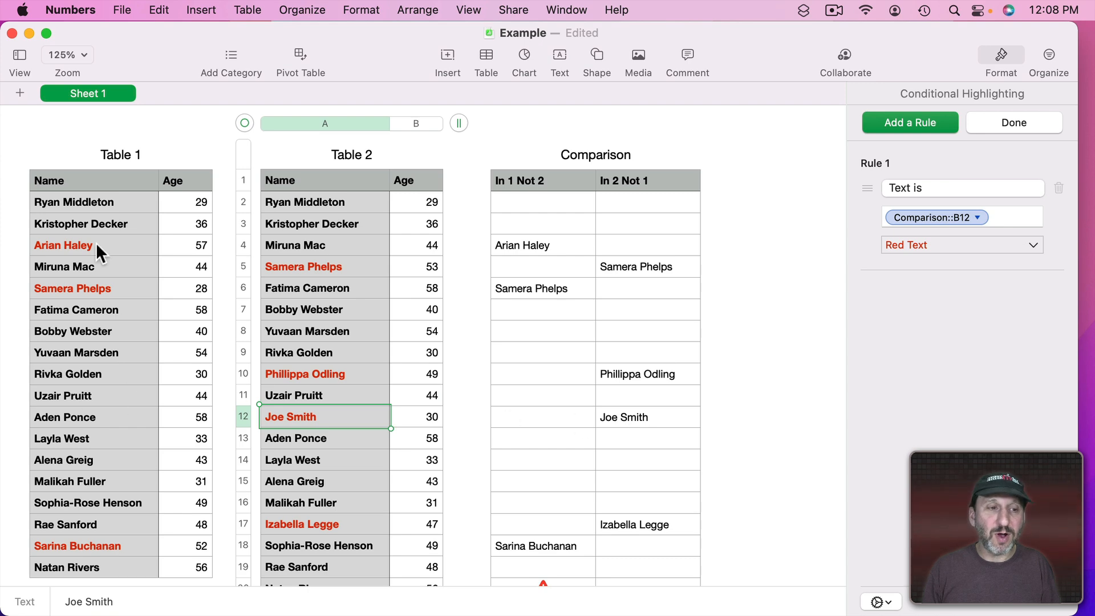